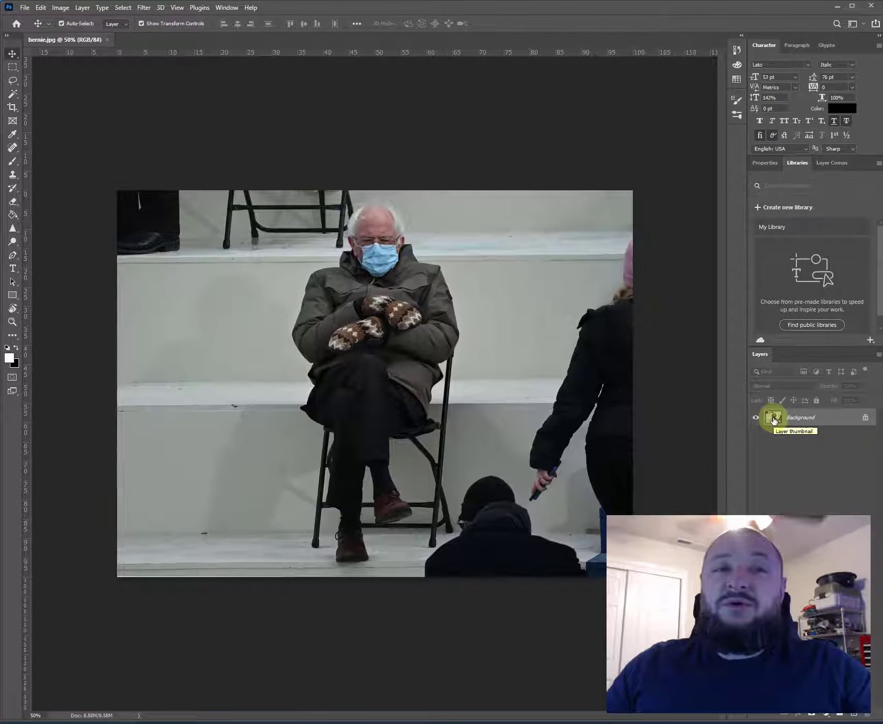
drag(794, 418, 276, 134)
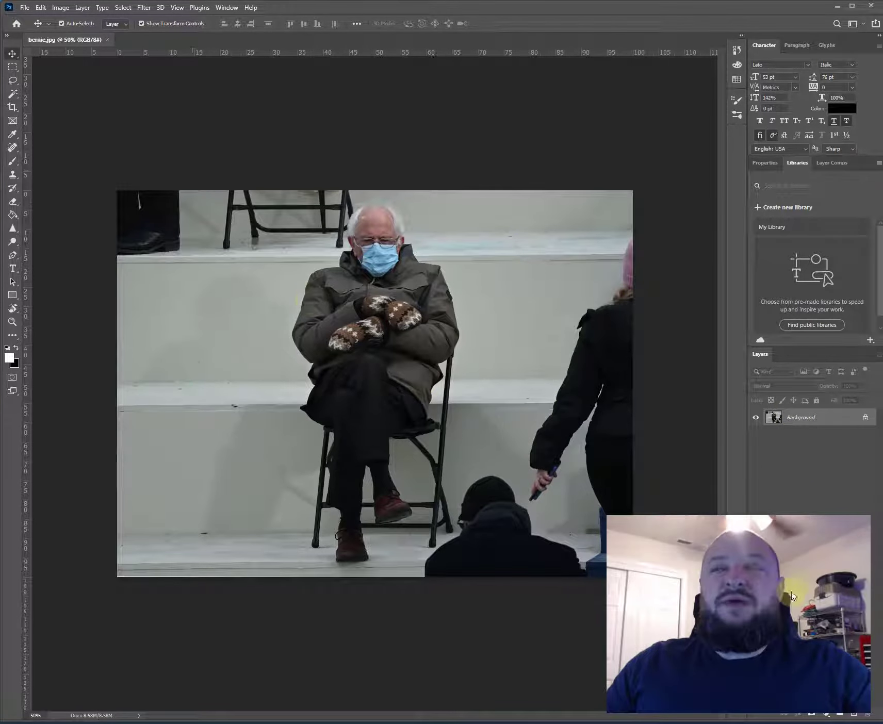
double_click(793, 422)
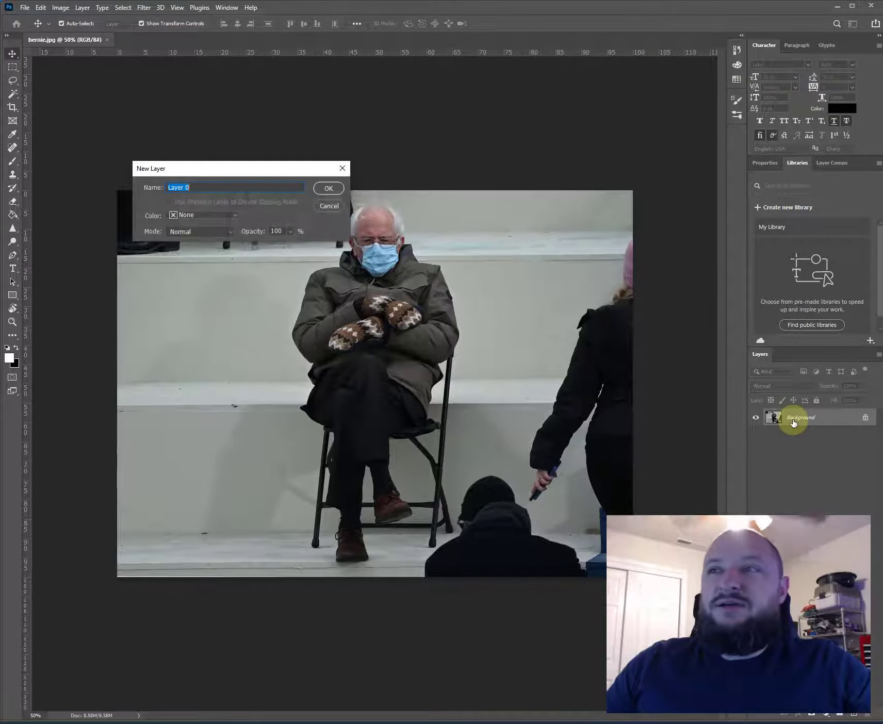
click(320, 188)
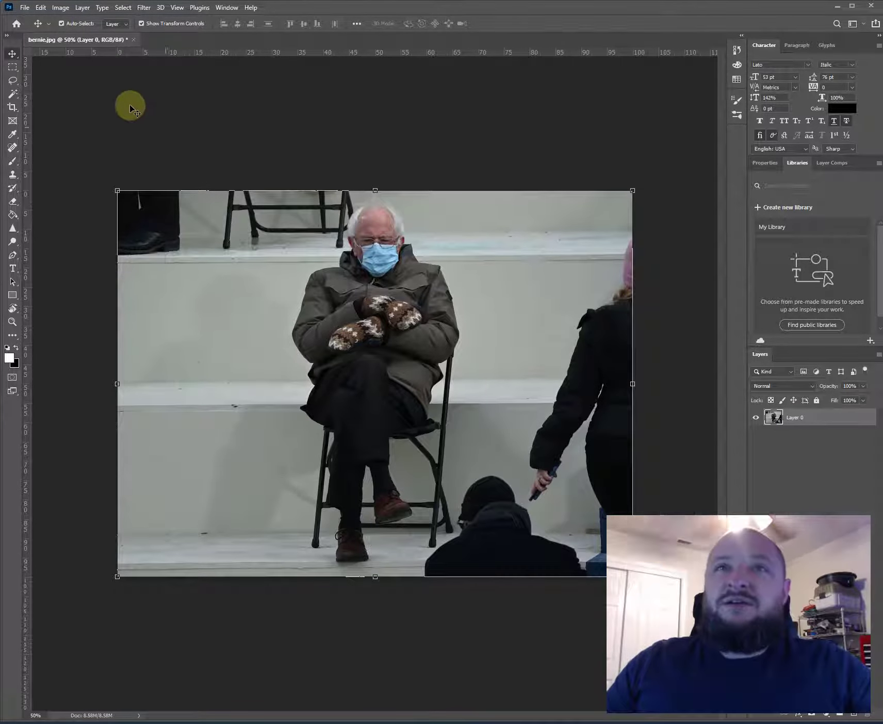
key(ctrl+z)
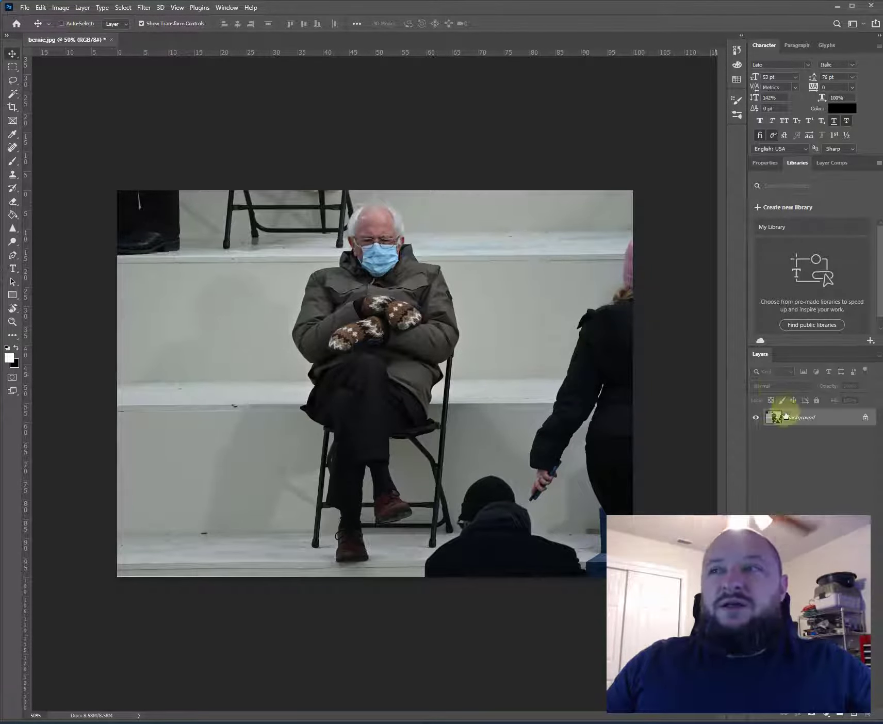
Erase several strokes across the upper-left corner of the photo on the locked Background, and swap the foreground and background colours.
key(e)
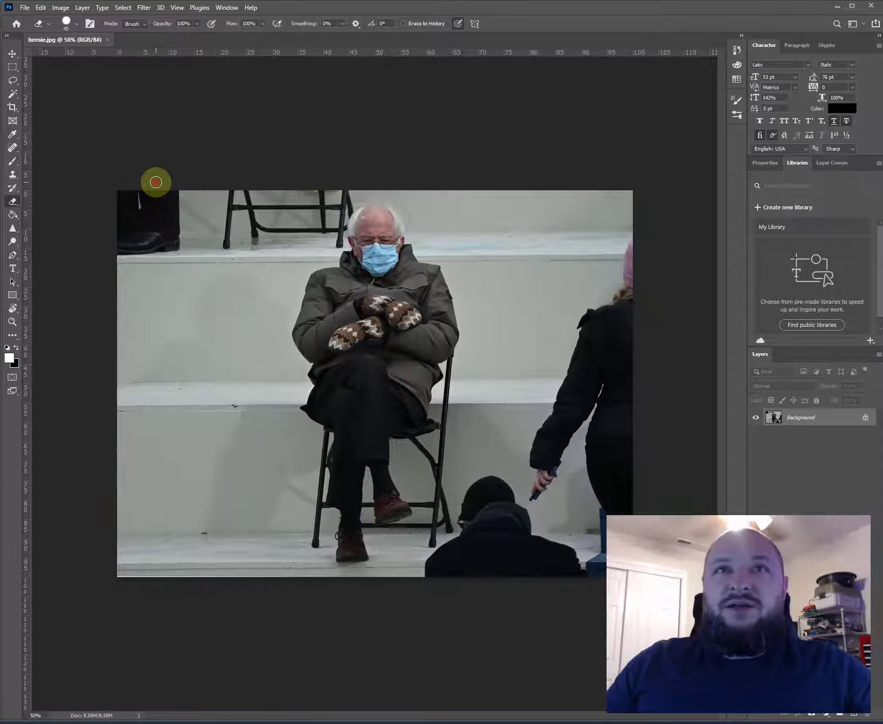
drag(227, 191, 169, 287)
drag(202, 191, 118, 312)
mouse_move(136, 258)
mouse_down()
mouse_move(176, 187)
mouse_move(103, 281)
mouse_move(183, 156)
mouse_move(122, 221)
mouse_up()
key(x)
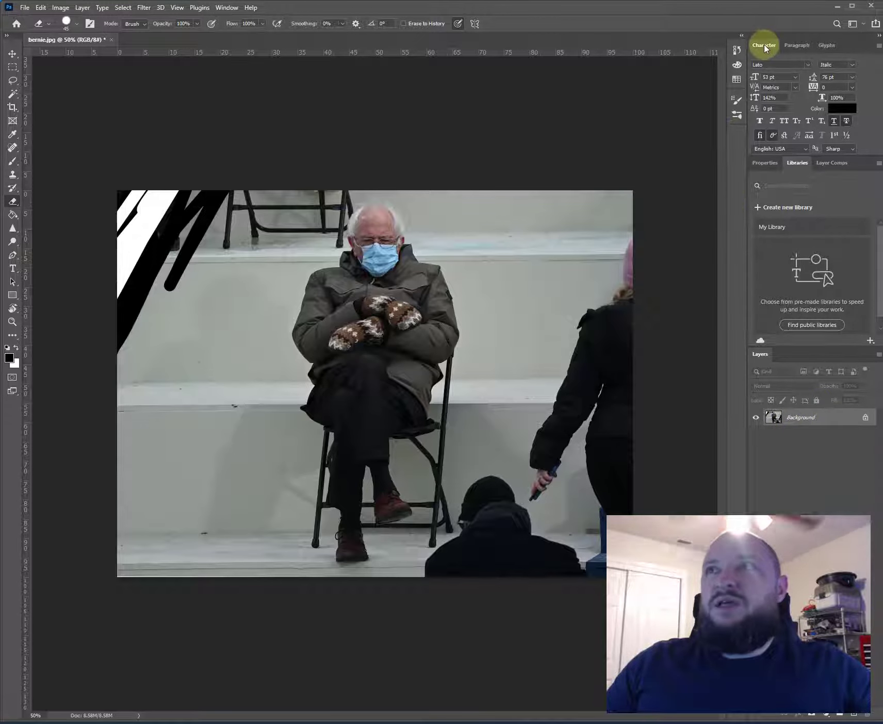
Revert the photo to its Open state in the History.
click(227, 8)
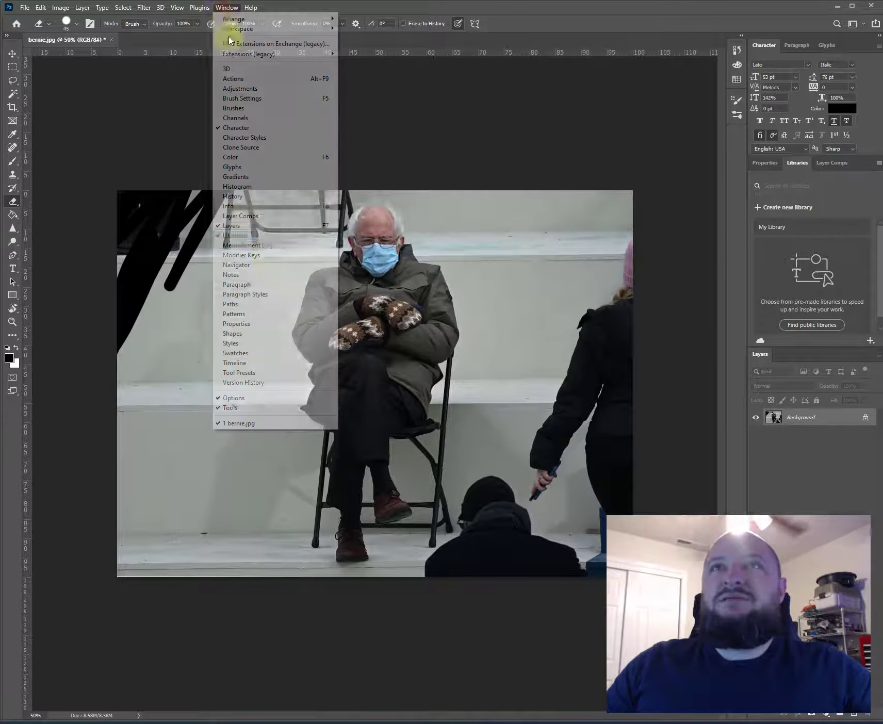
click(258, 196)
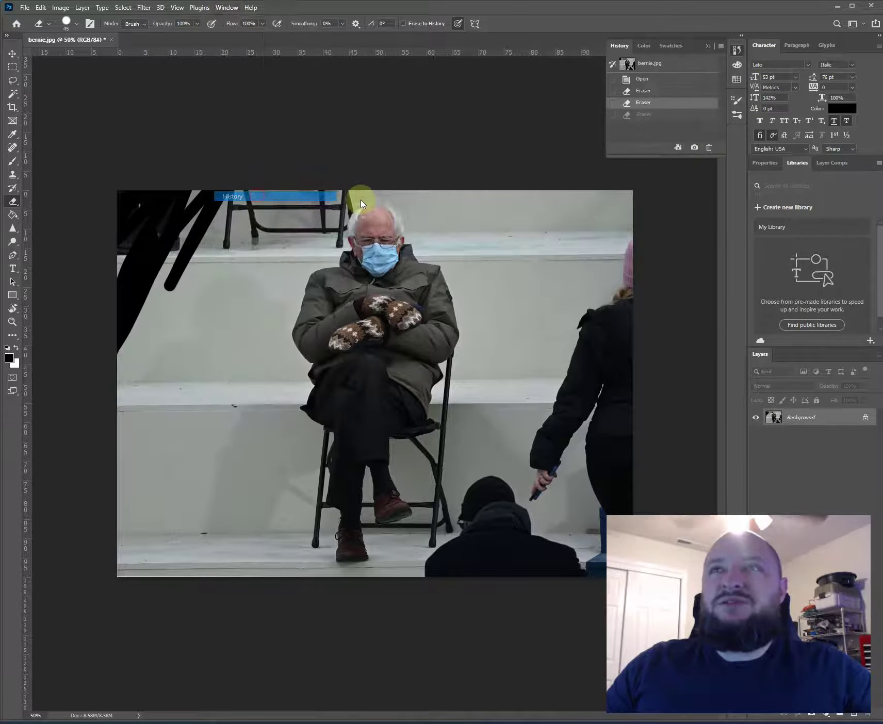
click(649, 80)
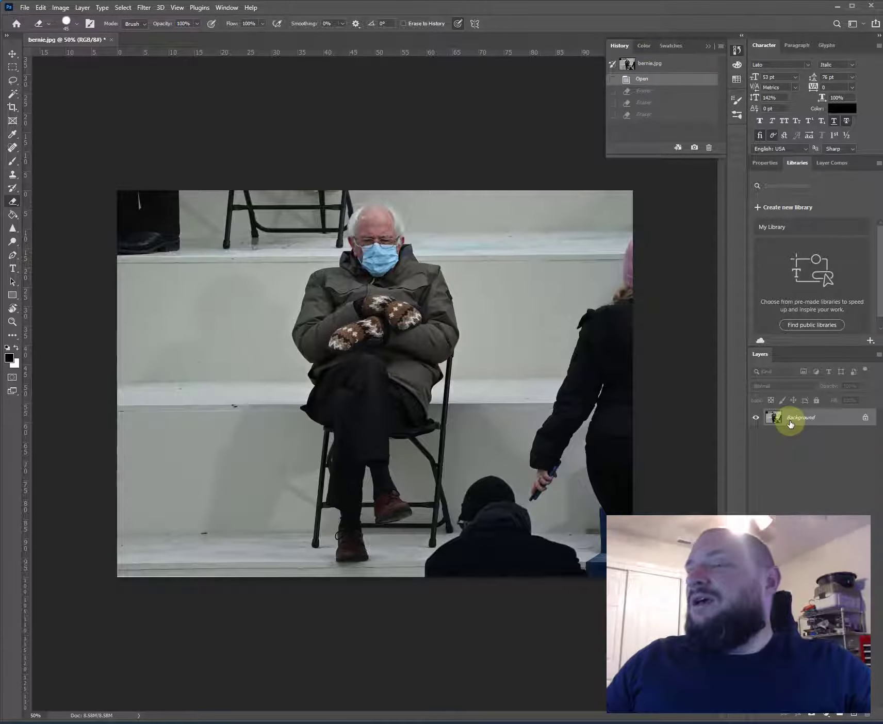
click(736, 50)
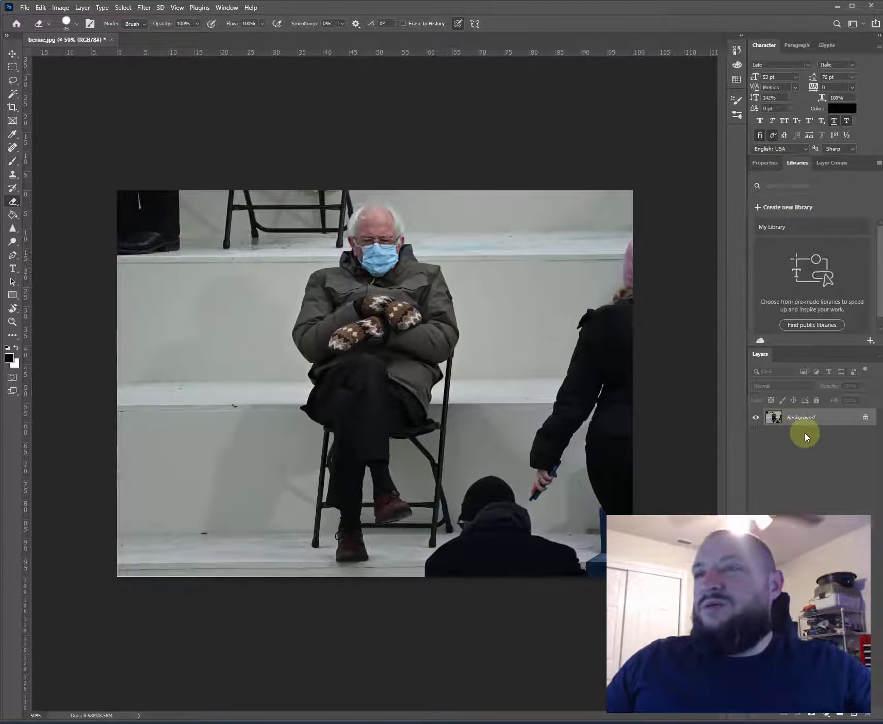
Convert the locked Background into the regular layer Layer 0, and undo a trial erase in its upper-left corner.
double_click(789, 418)
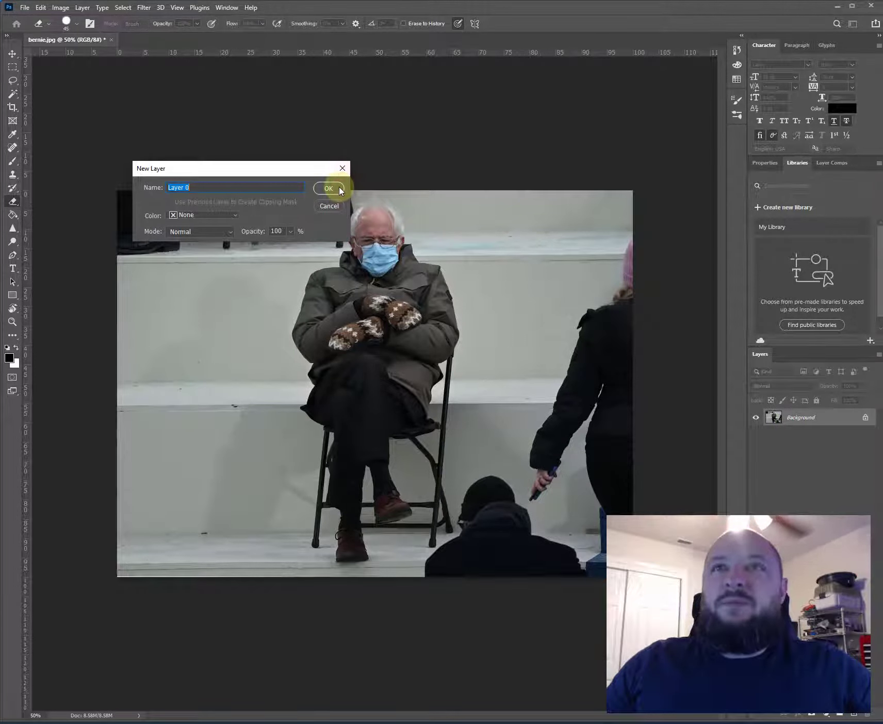
click(328, 189)
mouse_move(111, 205)
mouse_down()
mouse_move(156, 179)
mouse_move(127, 180)
mouse_move(127, 243)
mouse_move(121, 235)
mouse_up()
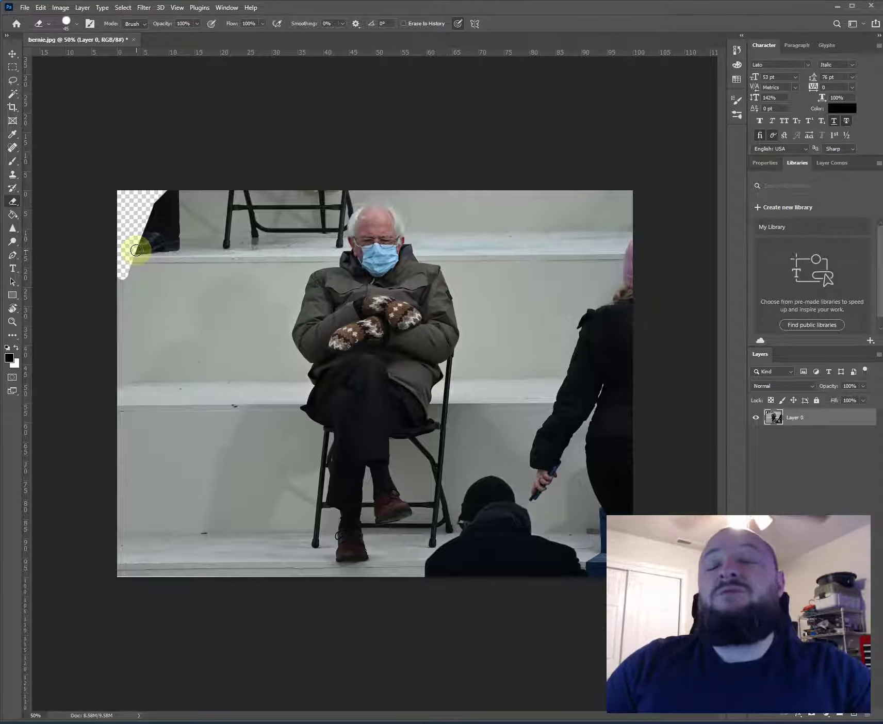
key(ctrl+z)
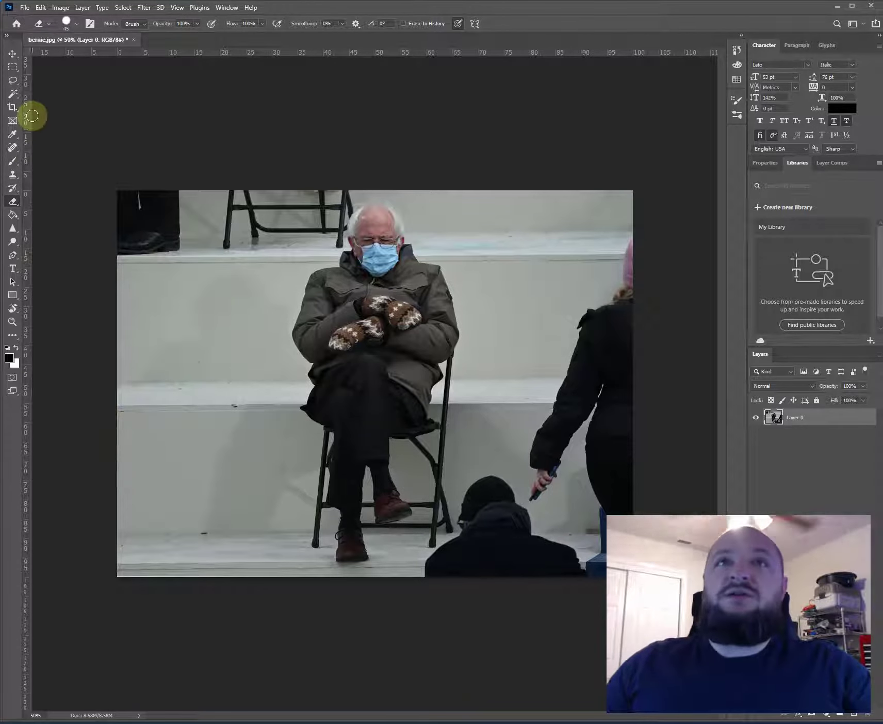
Delete the background areas to the left of, above and to the right of the seated man with rectangular selections, and deselect.
click(11, 68)
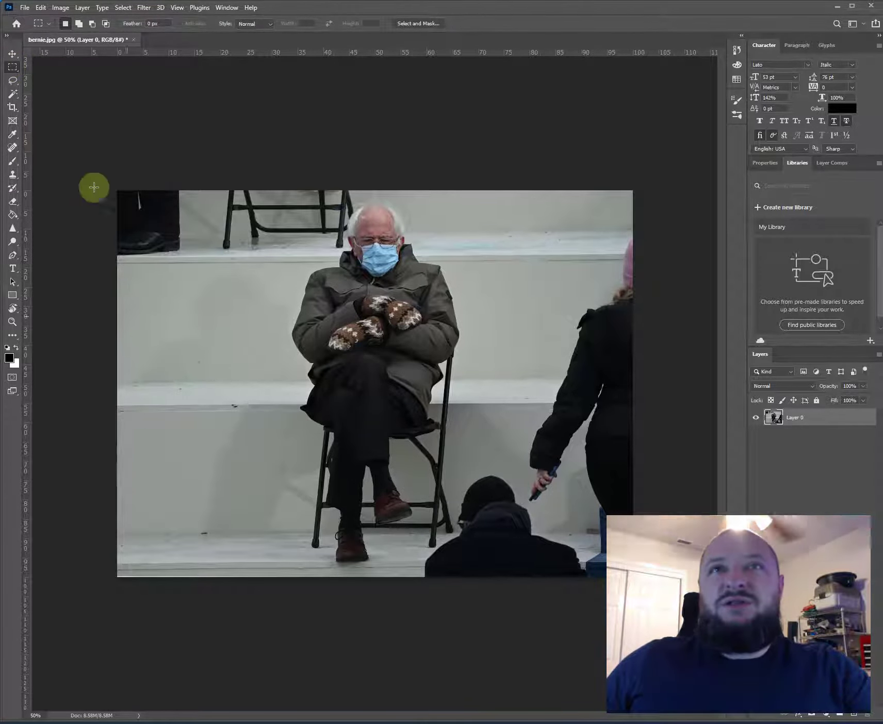
drag(89, 163, 286, 615)
key(Delete)
drag(253, 190, 652, 273)
key(Delete)
key(Delete)
drag(470, 176, 666, 635)
key(Delete)
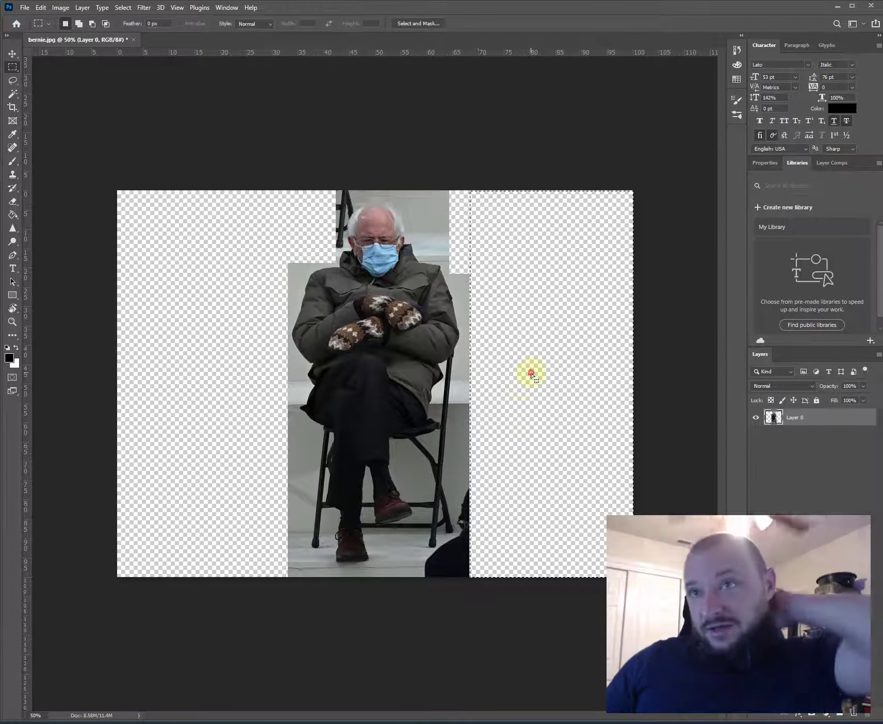
click(531, 374)
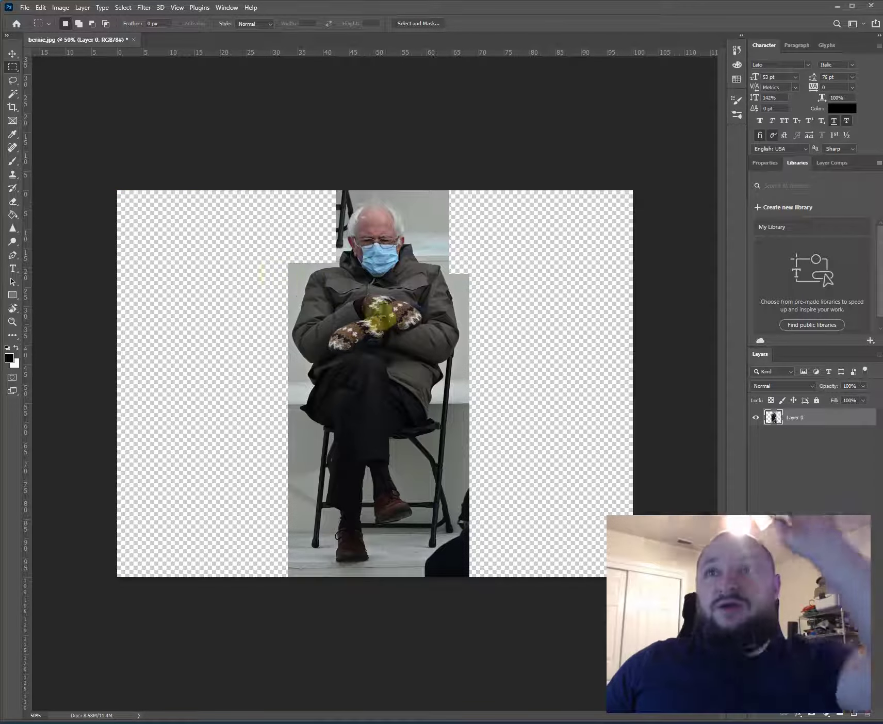
Delete the background above the man's head and right-hand shoulder with a Polygonal Lasso selection following his outline, and deselect.
click(11, 85)
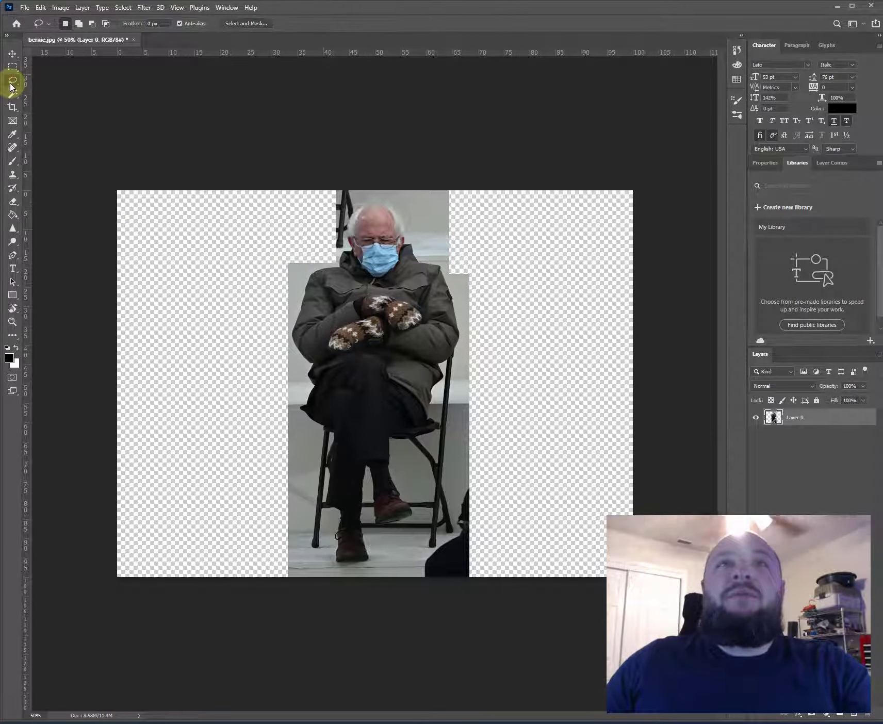
scroll(352, 223, up, 5)
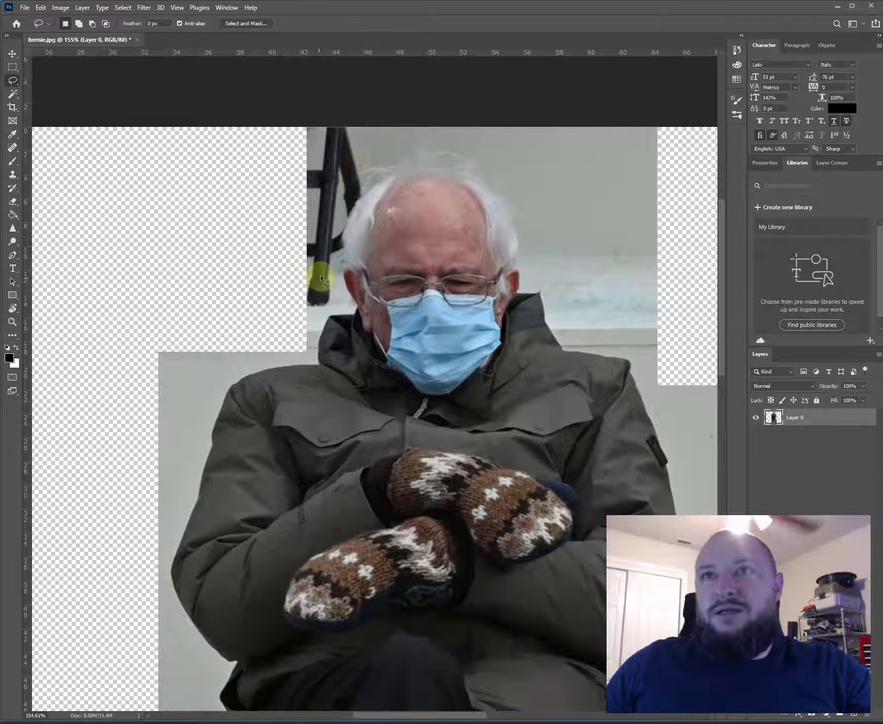
click(10, 83)
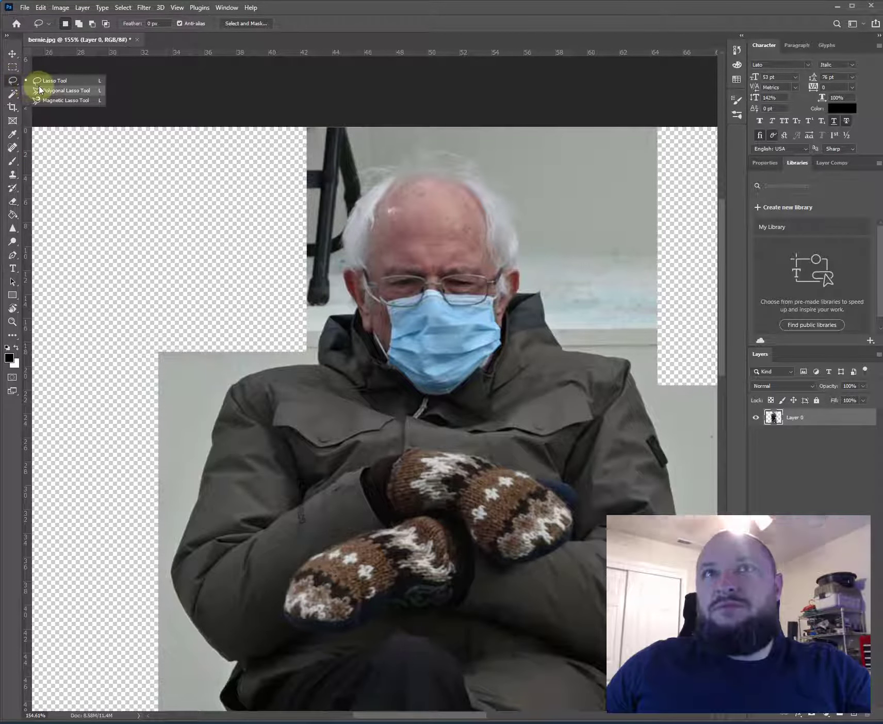
click(41, 90)
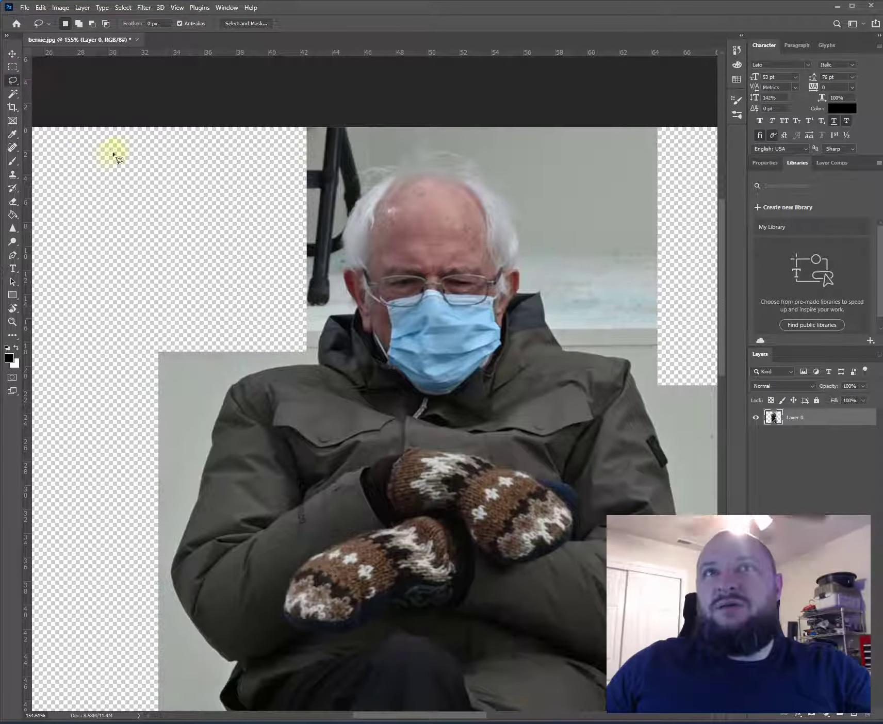
click(350, 158)
click(427, 129)
click(516, 149)
click(538, 217)
click(552, 297)
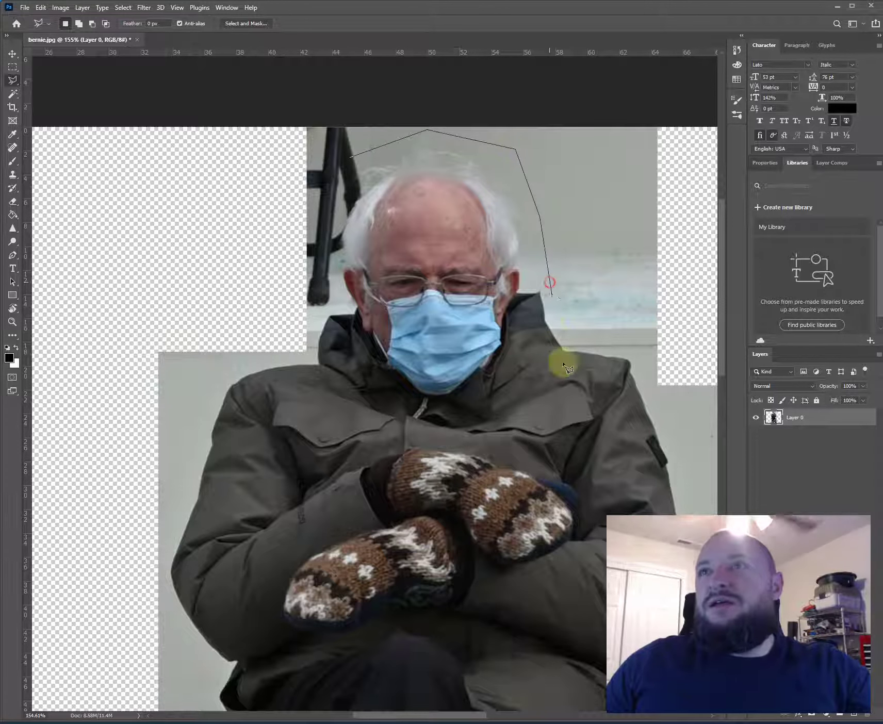
click(567, 341)
click(649, 355)
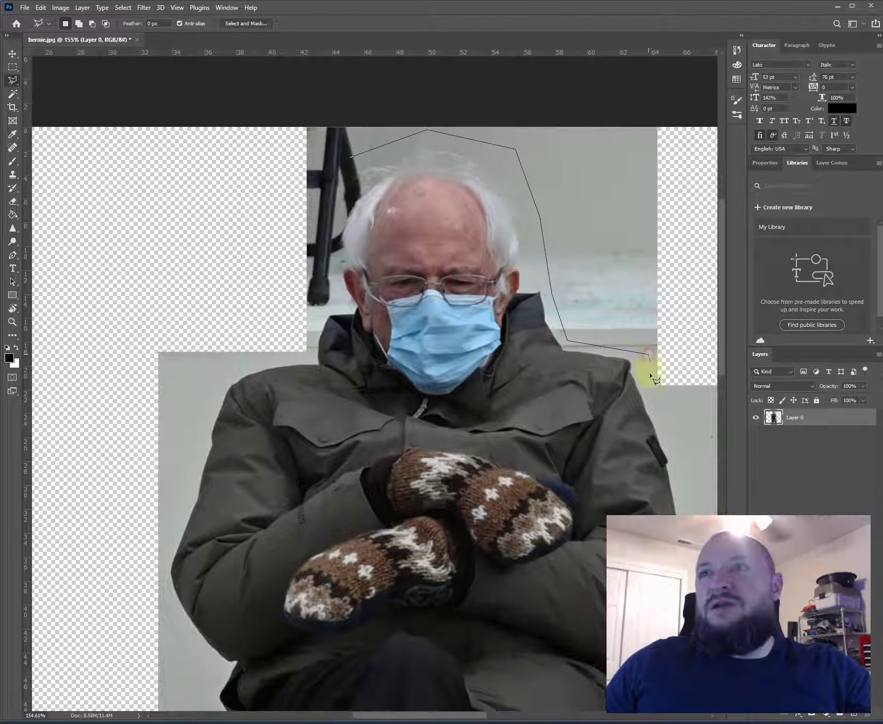
click(666, 417)
scroll(654, 415, down, 1)
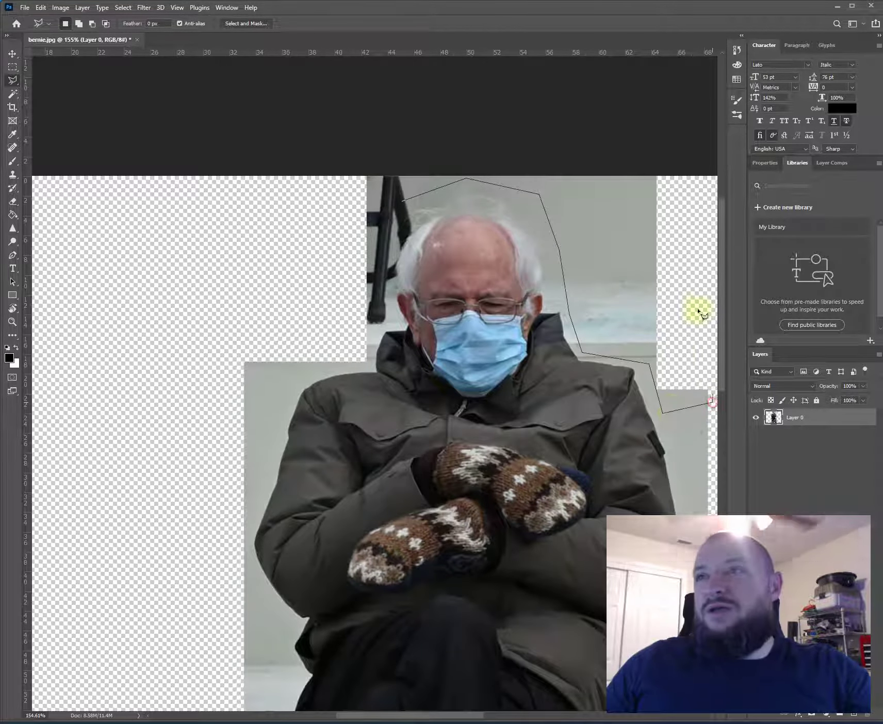
click(675, 160)
click(327, 171)
click(350, 223)
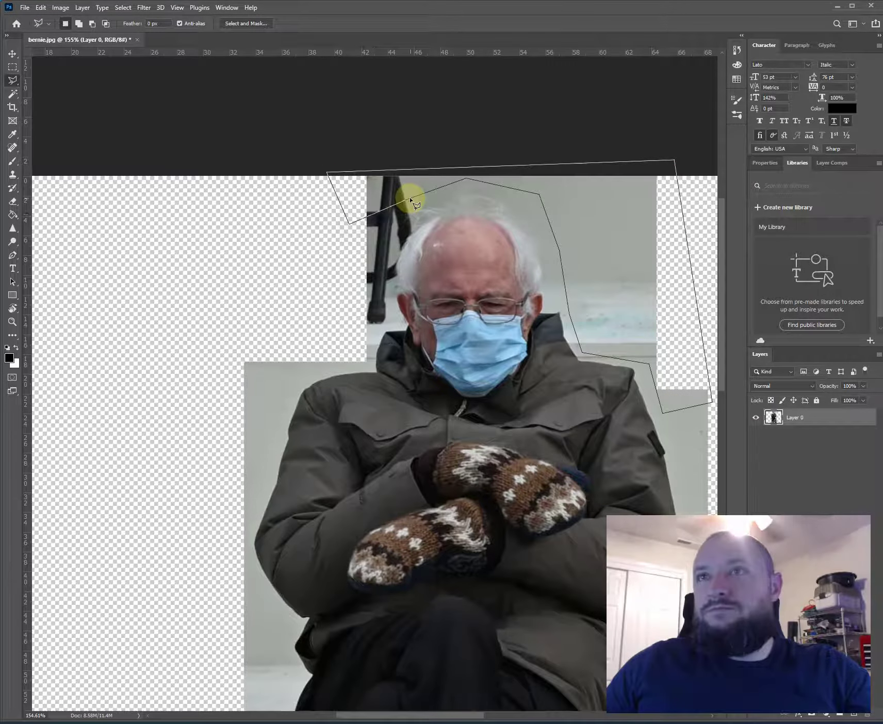
double_click(405, 204)
key(Delete)
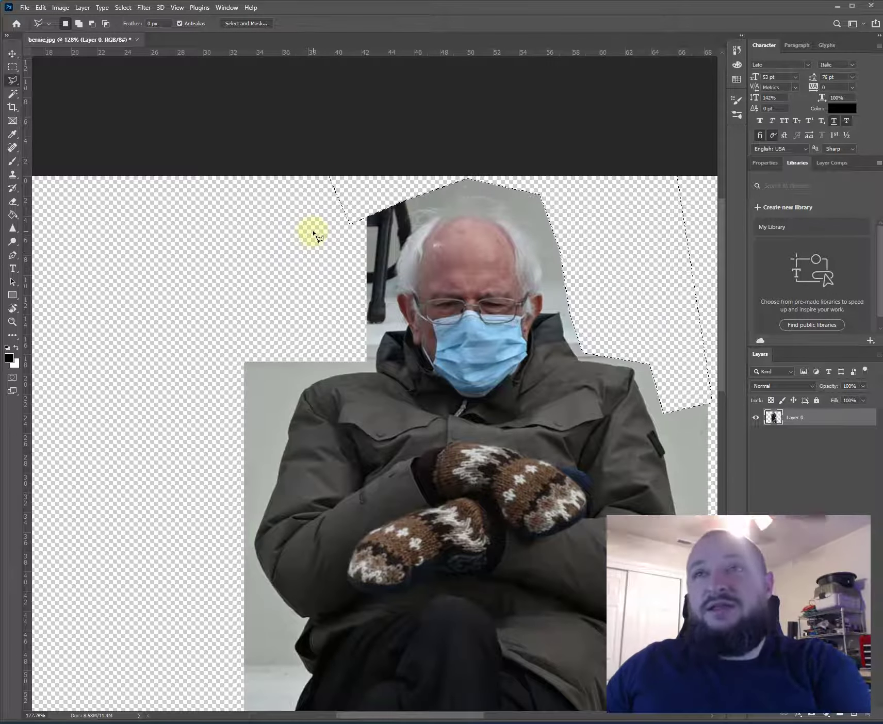
click(284, 240)
Make a small rectangular selection over the corner of the remaining background beside the man's left-hand shoulder.
scroll(65, 365, left, 4)
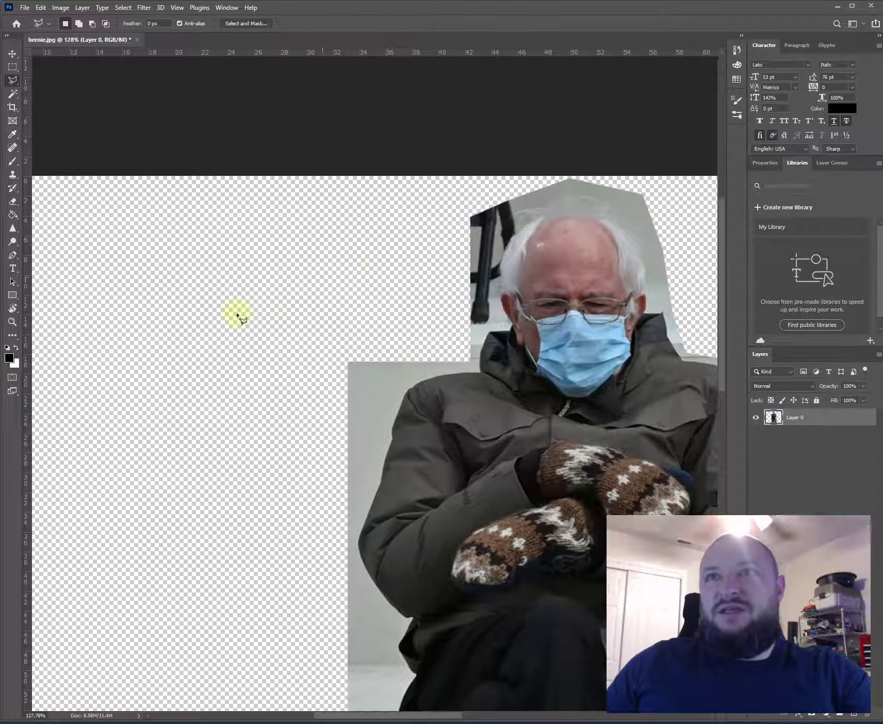
key(m)
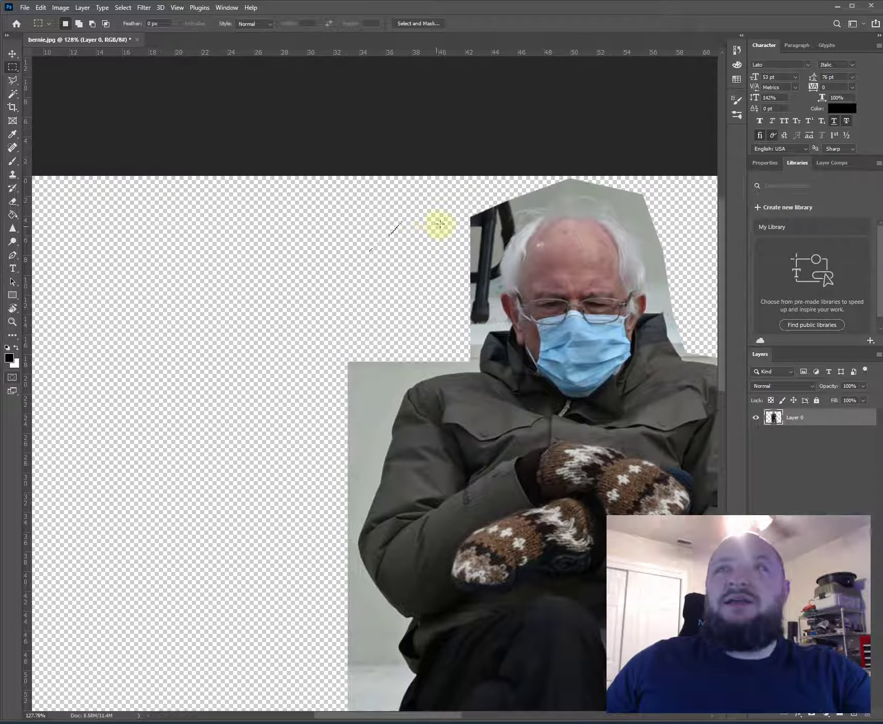
drag(405, 327, 329, 381)
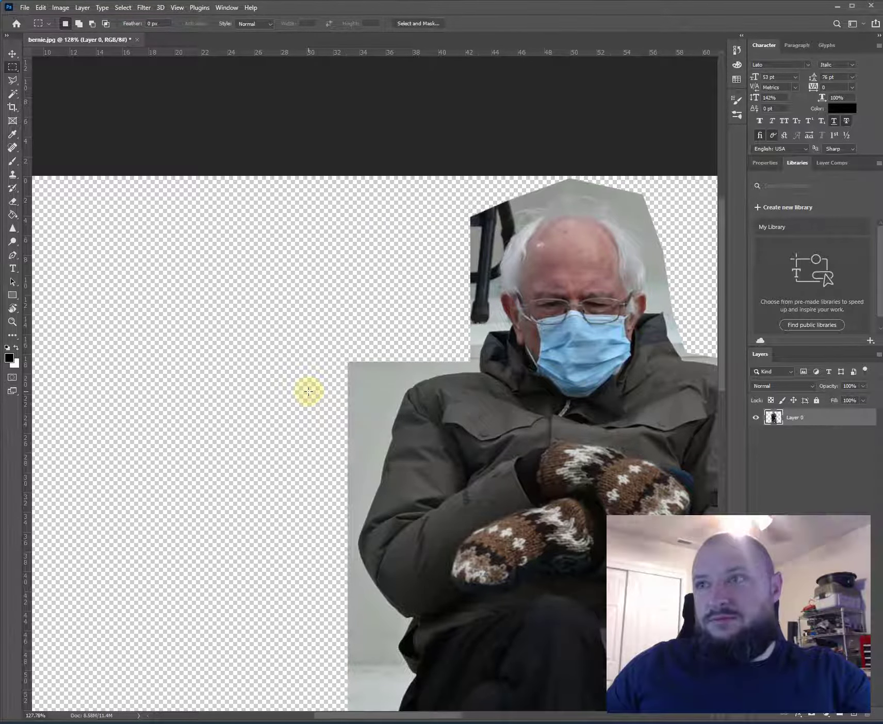
drag(385, 334, 335, 430)
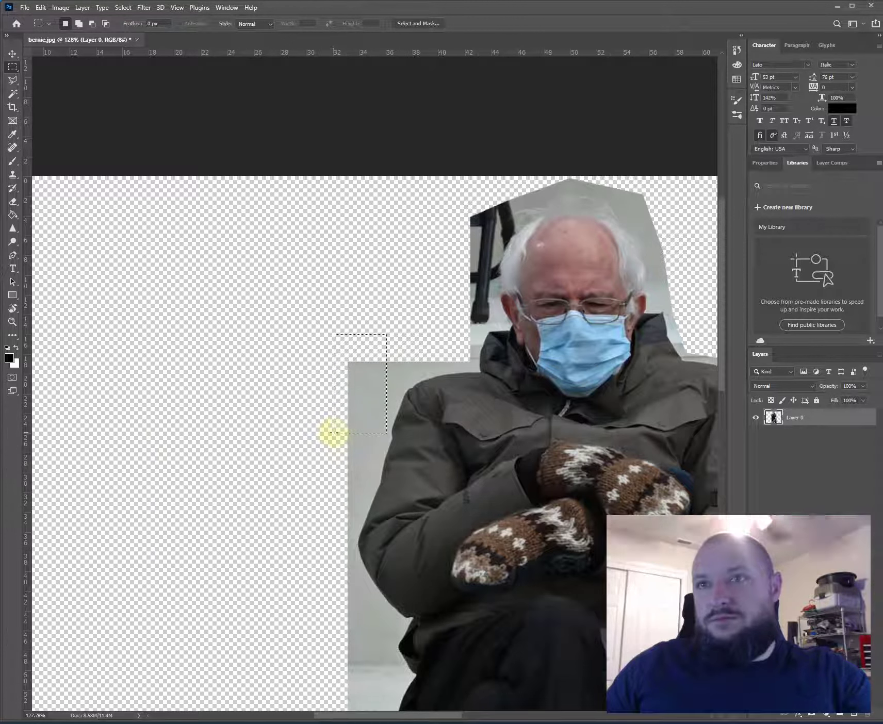
Extend the selection over the shoulder and sleeve by erasing the mask in Quick Mask mode, return to standard mode and deselect.
click(11, 378)
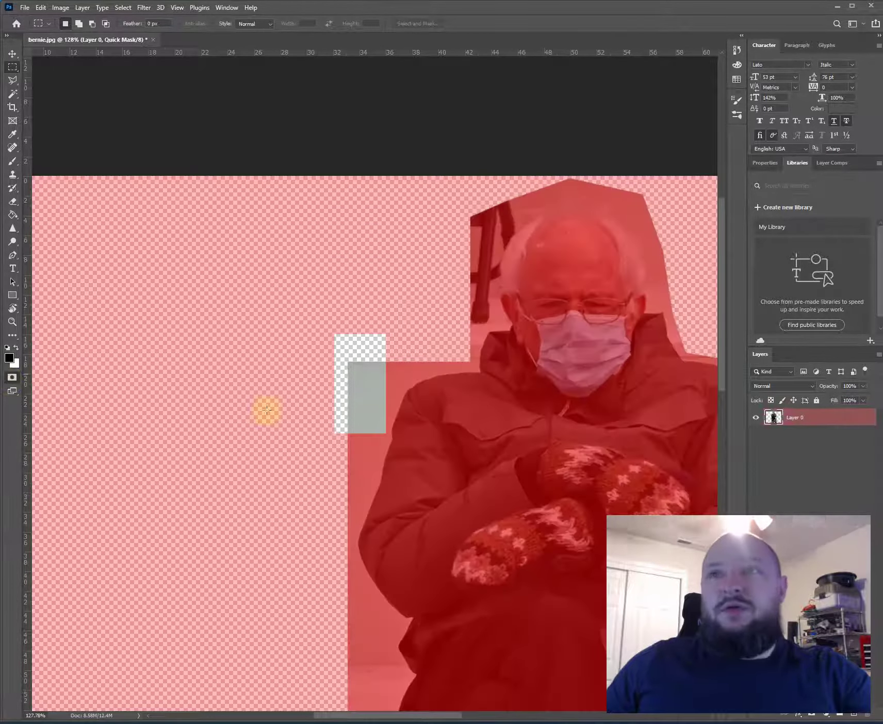
scroll(322, 245, down, 3)
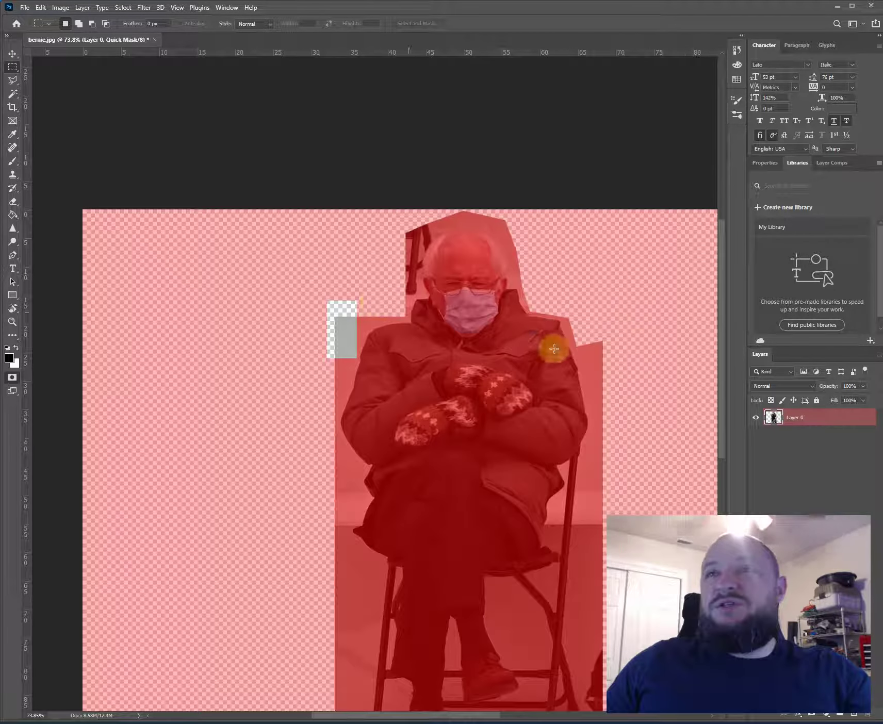
scroll(554, 325, down, 1)
scroll(434, 226, up, 3)
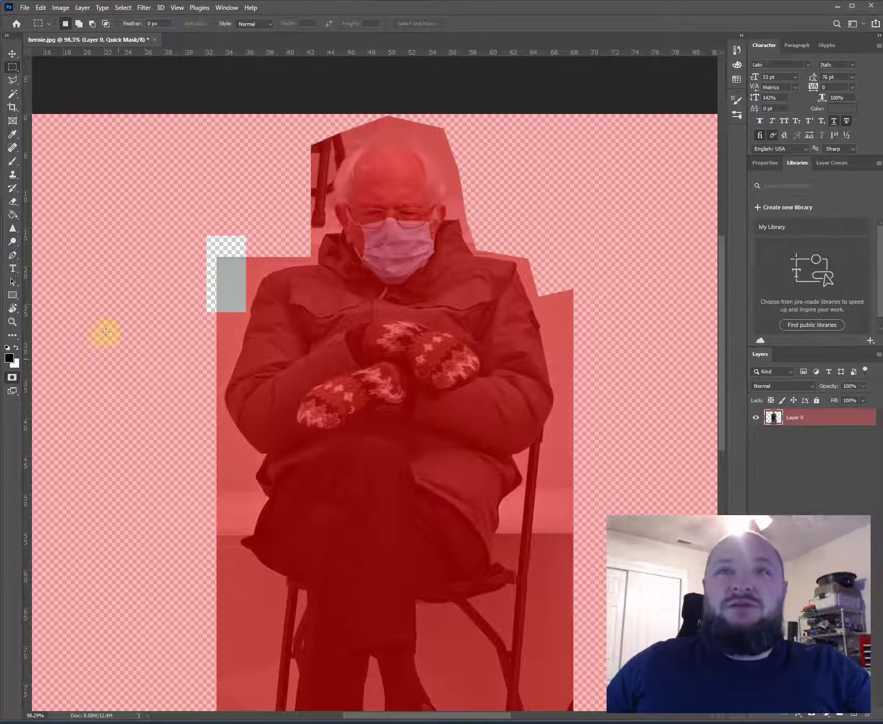
key(e)
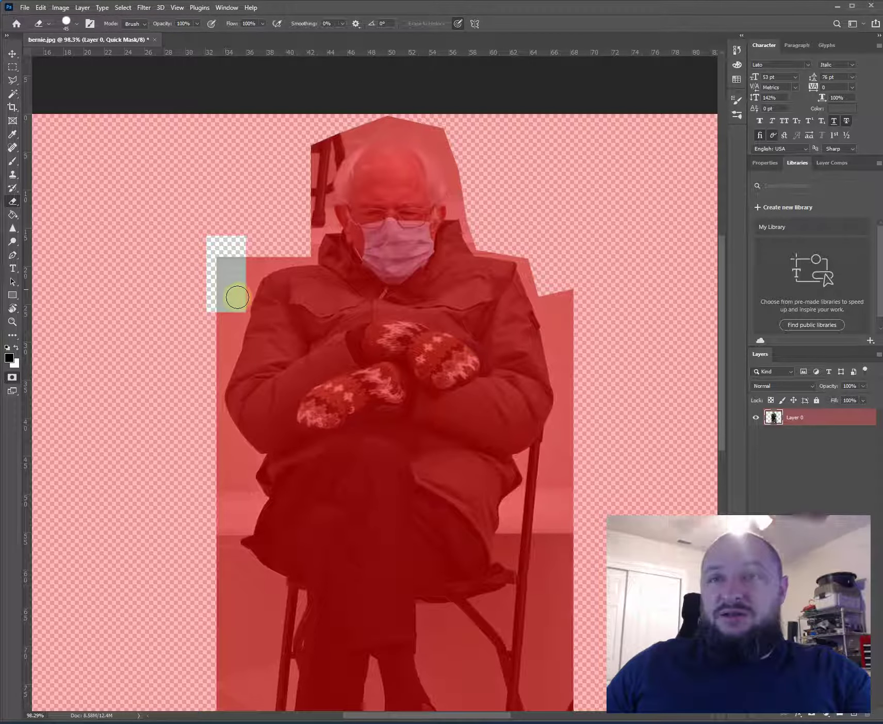
mouse_move(242, 310)
mouse_down()
mouse_move(286, 368)
mouse_move(272, 315)
mouse_move(296, 339)
mouse_move(370, 297)
mouse_move(322, 360)
mouse_move(338, 382)
mouse_up()
key(q)
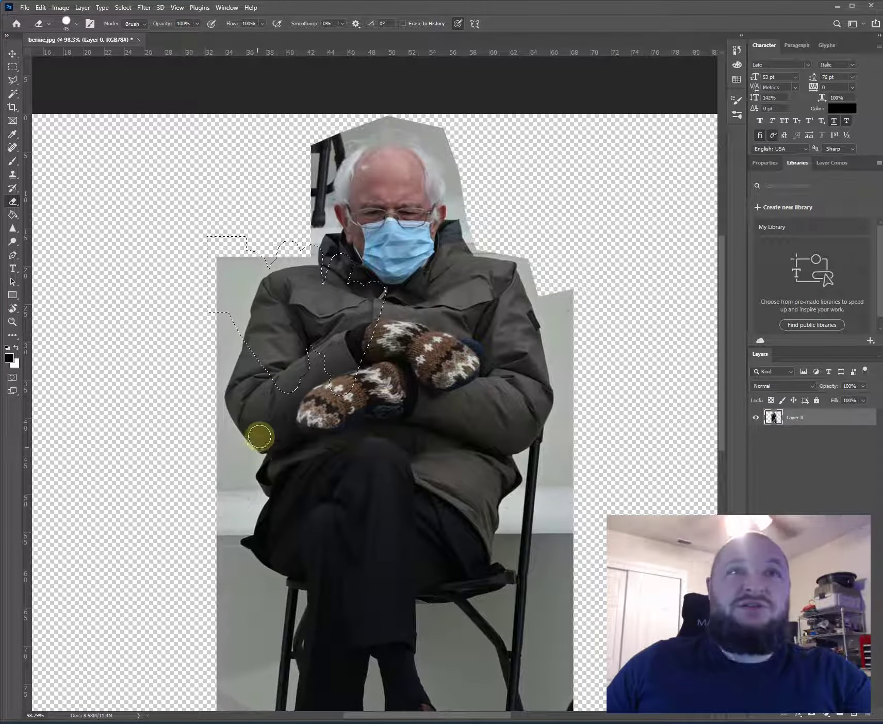
key(m)
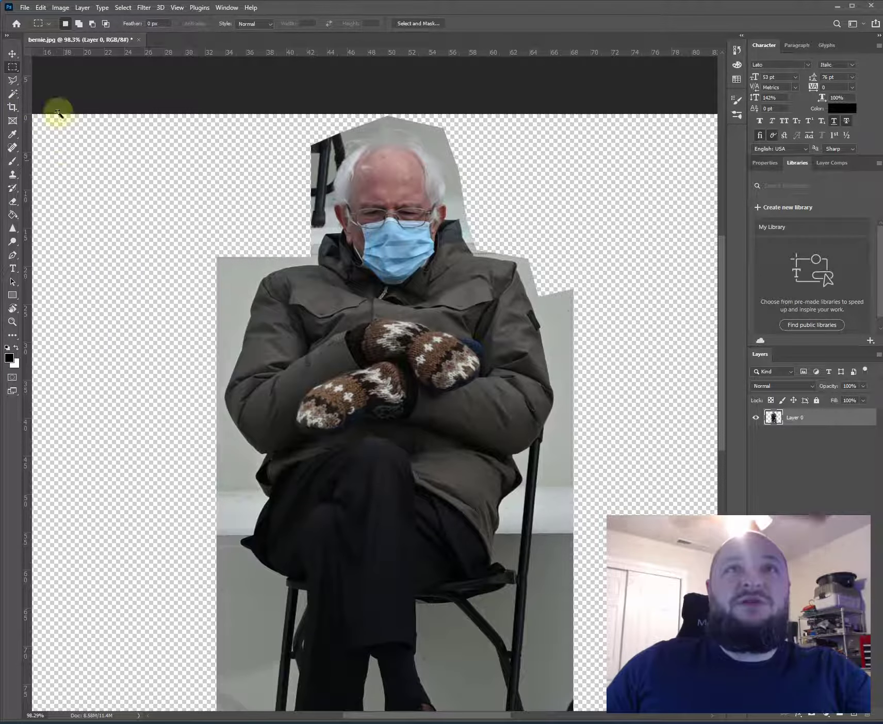
Revert the image to its Make Layer history state, bringing back the full background around the seated man.
click(12, 93)
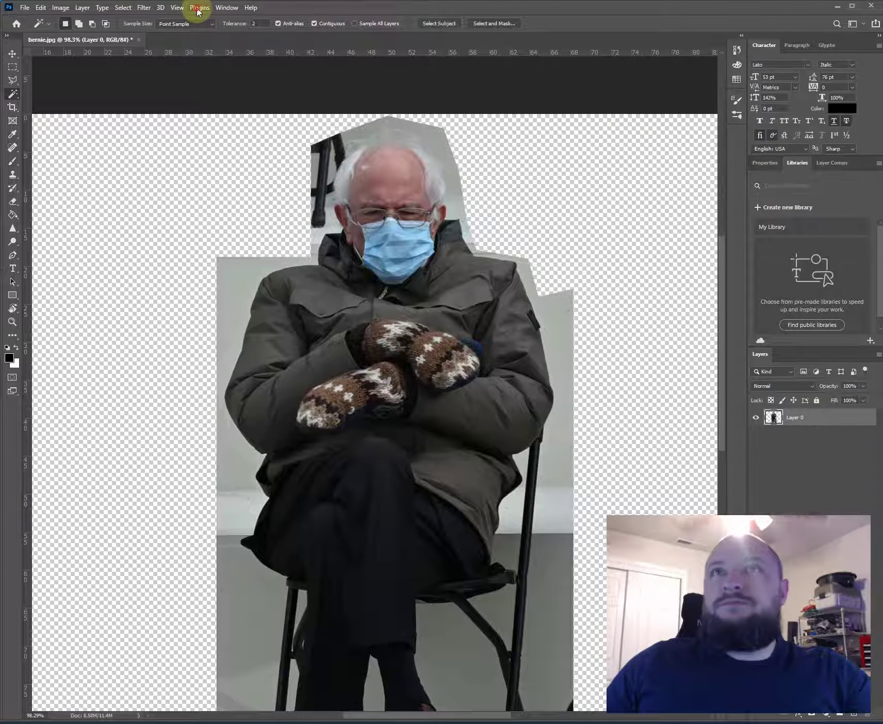
click(227, 7)
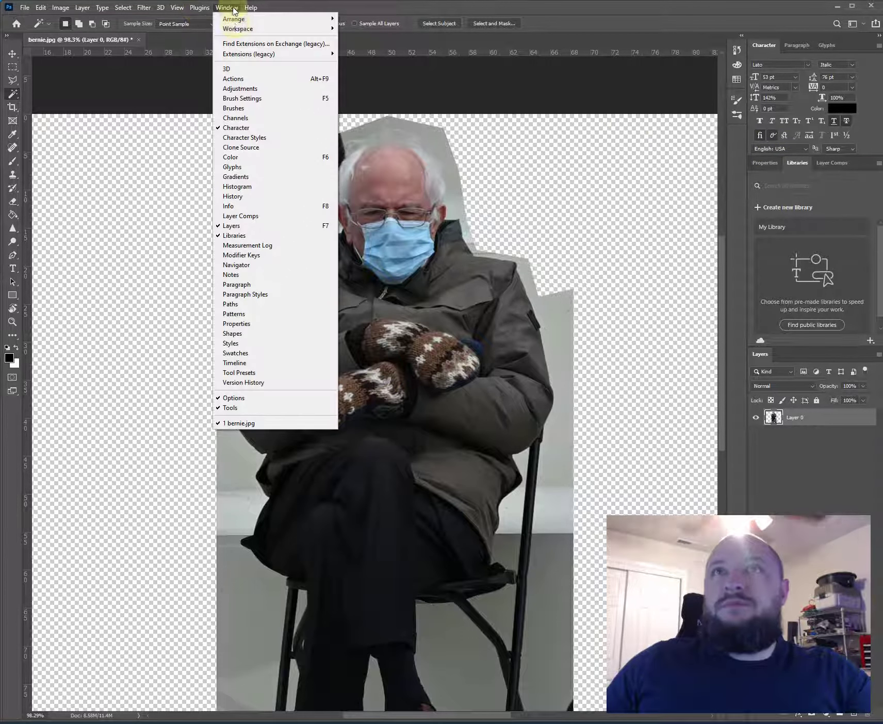
click(737, 52)
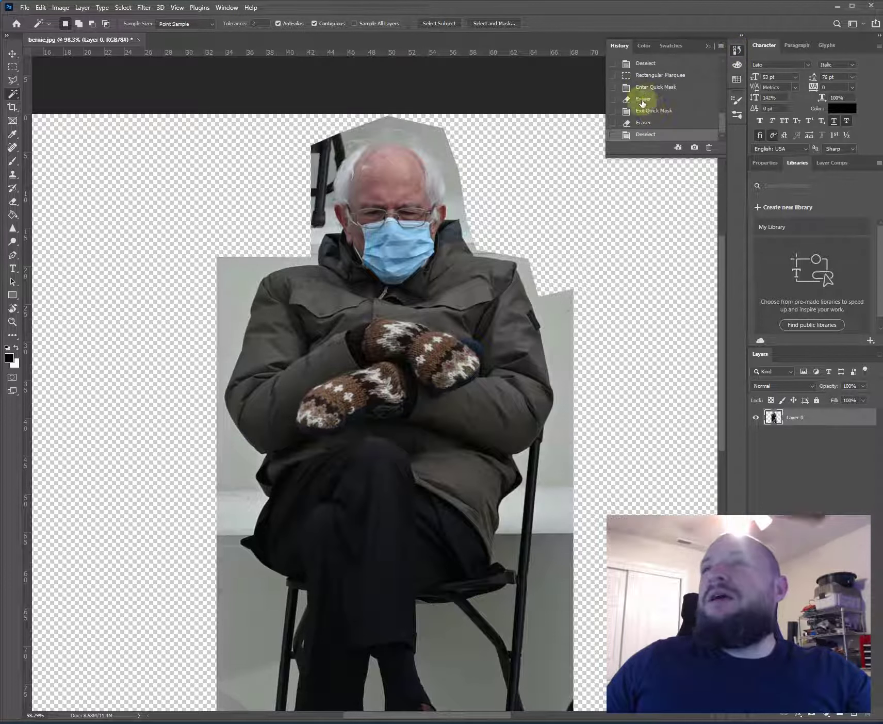
click(646, 77)
scroll(649, 96, up, 3)
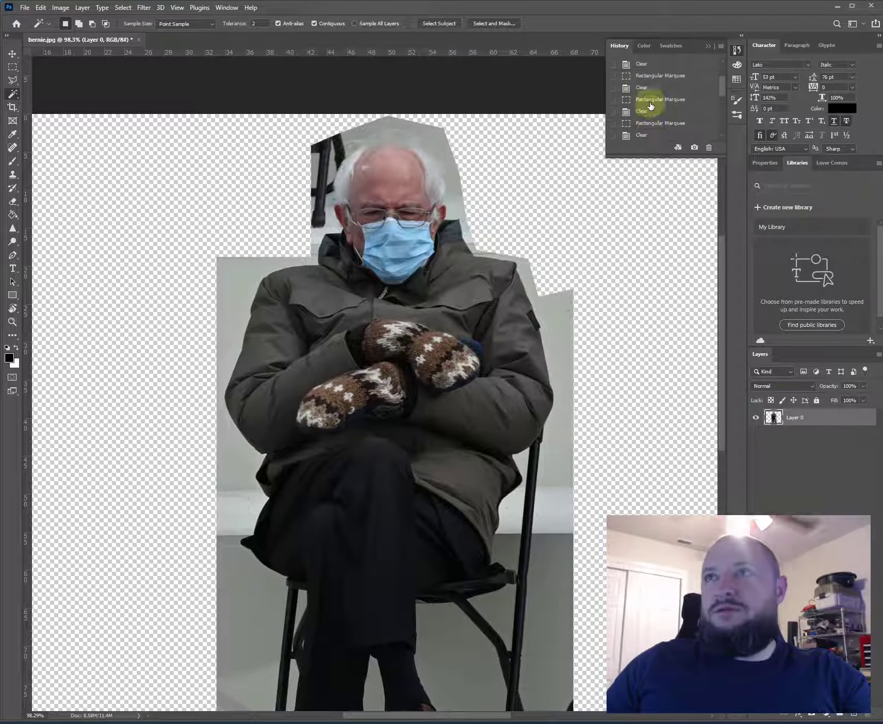
click(639, 88)
scroll(637, 93, up, 2)
click(642, 98)
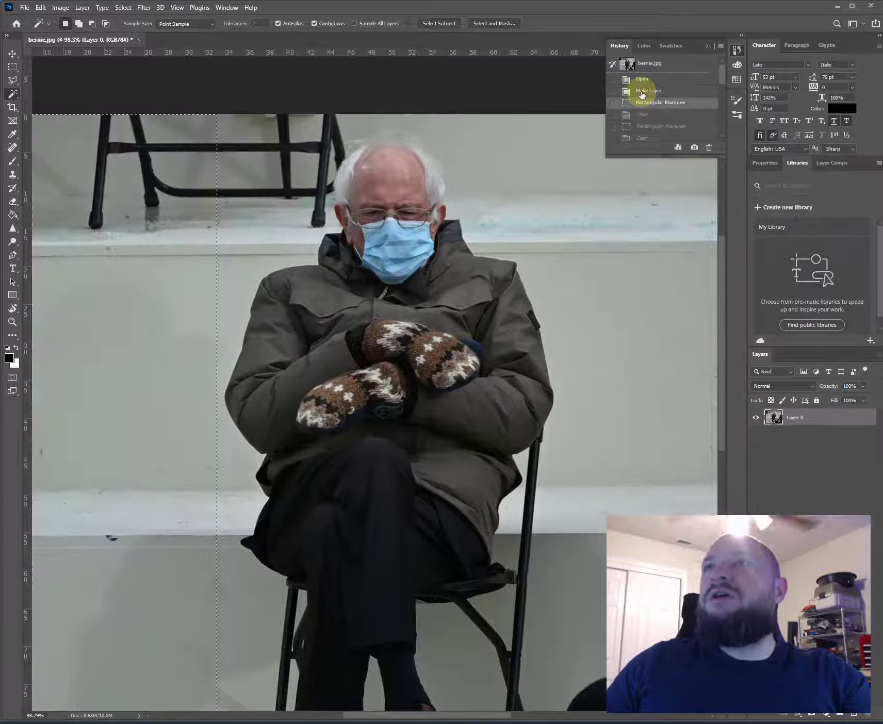
click(641, 93)
scroll(288, 198, down, 5)
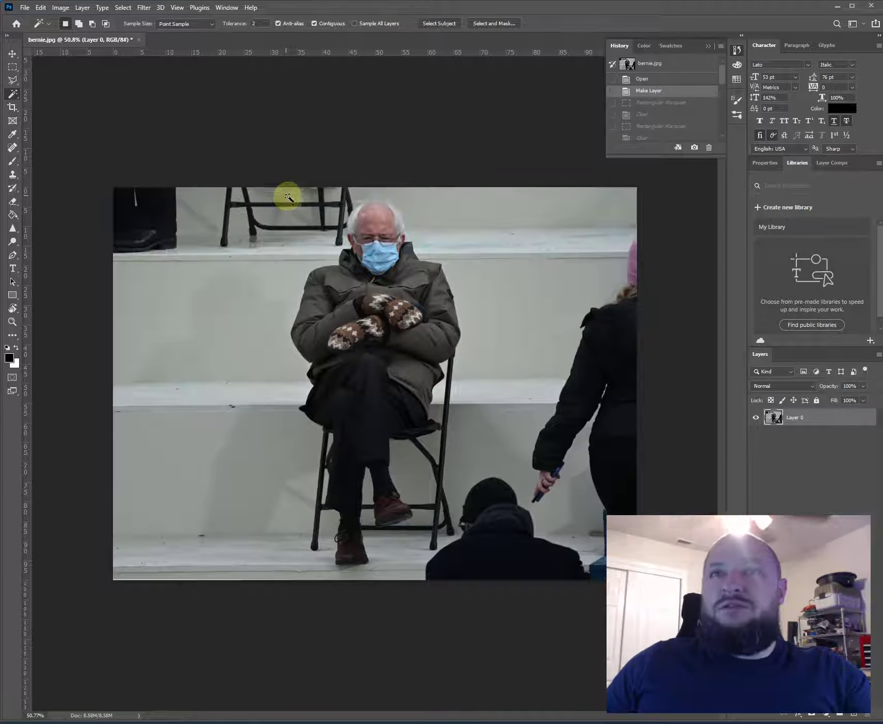
scroll(288, 197, up, 2)
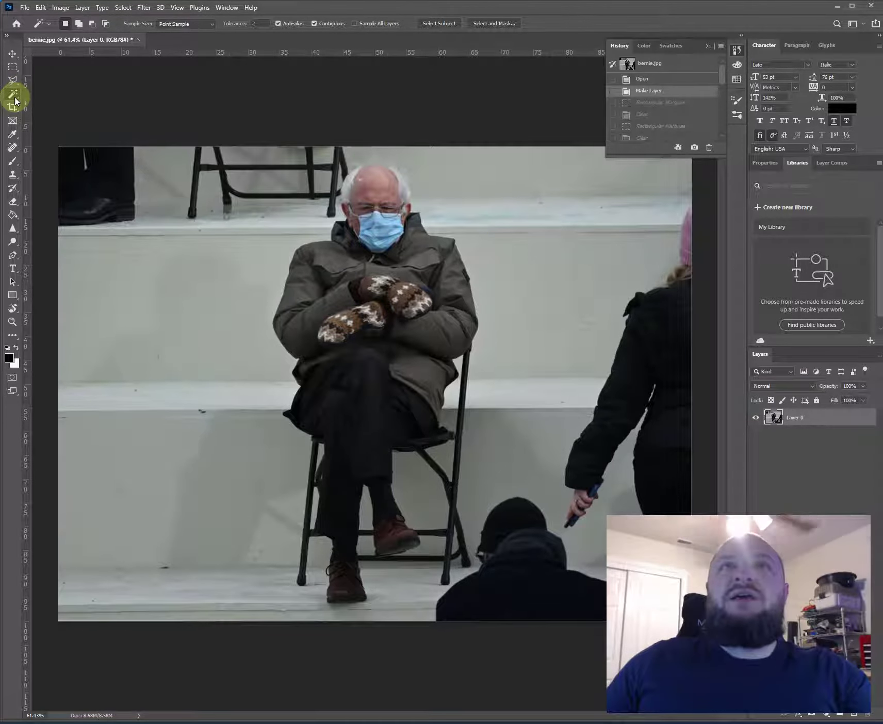
Select the background around the man with the Magic Wand at a tolerance of 50, try deleting it, and undo the deletion.
click(14, 96)
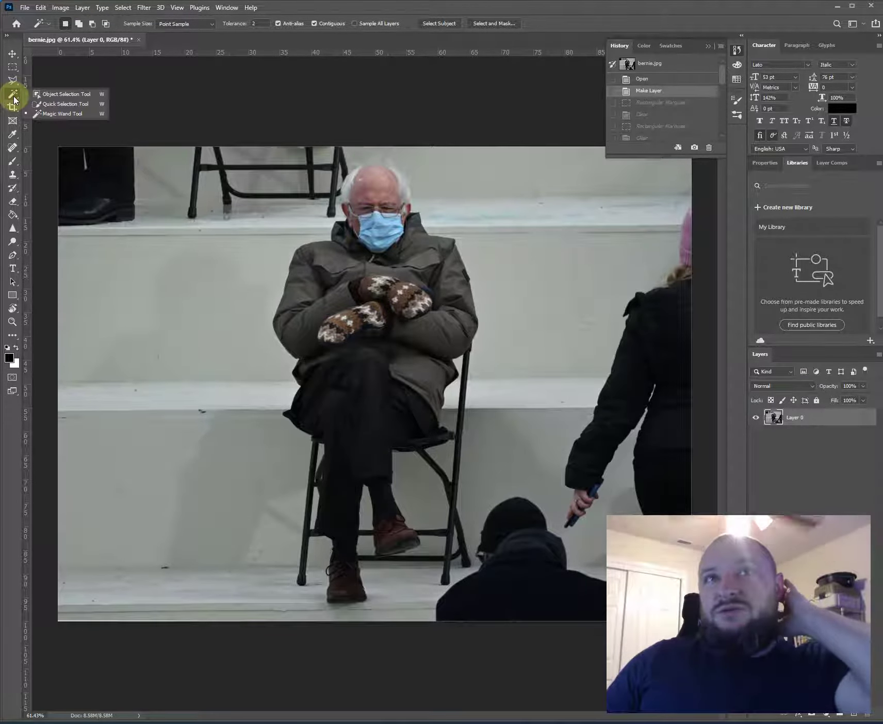
click(46, 93)
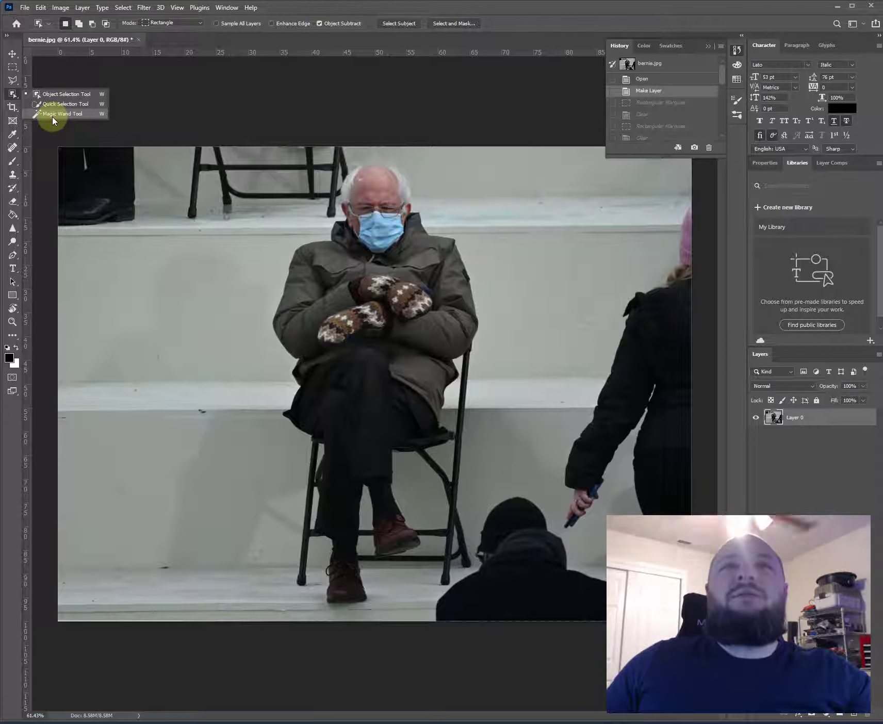
click(41, 115)
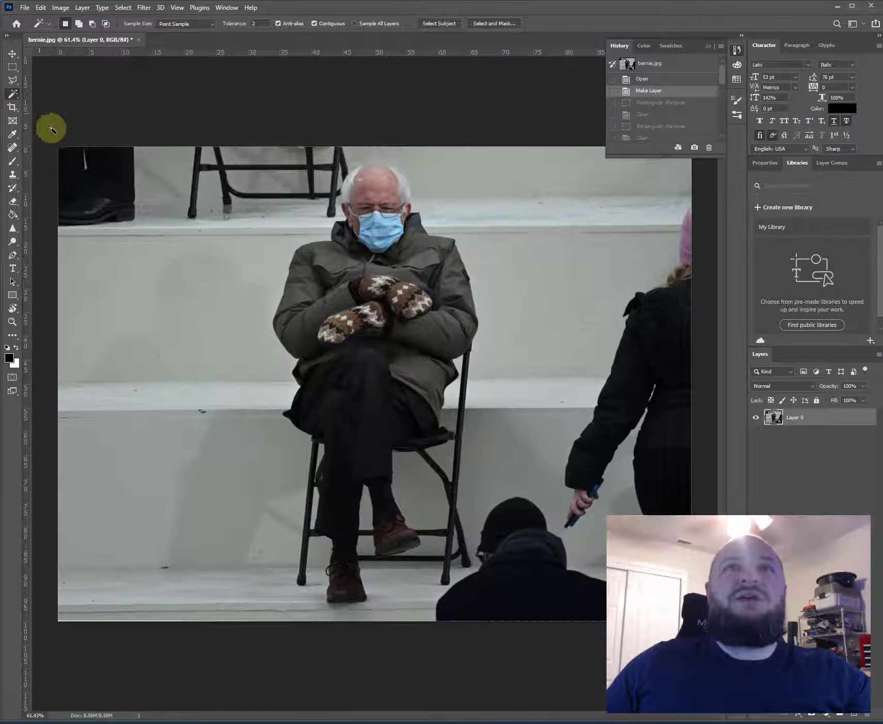
click(258, 23)
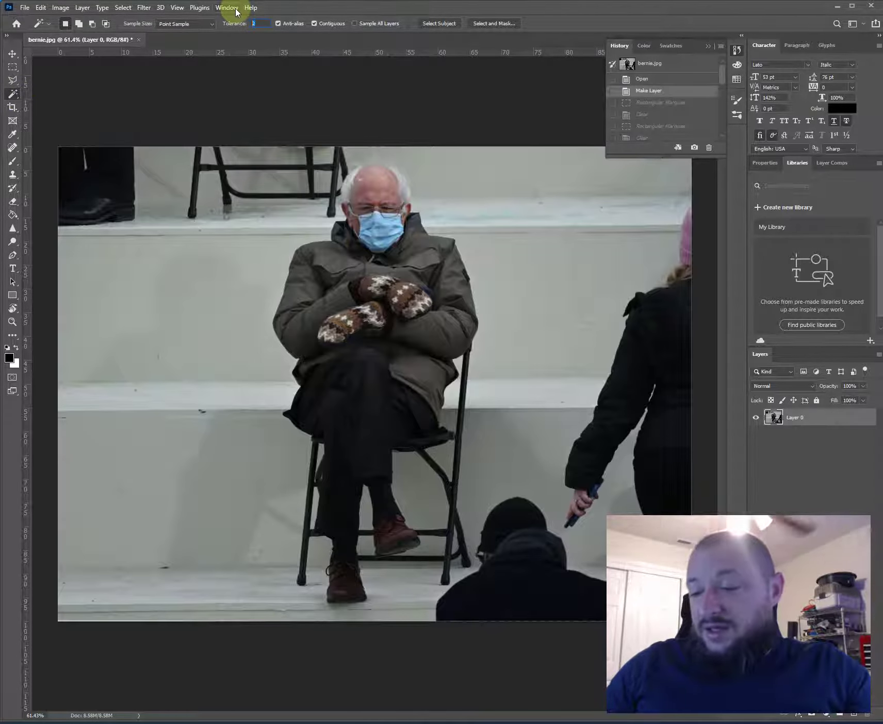
click(195, 272)
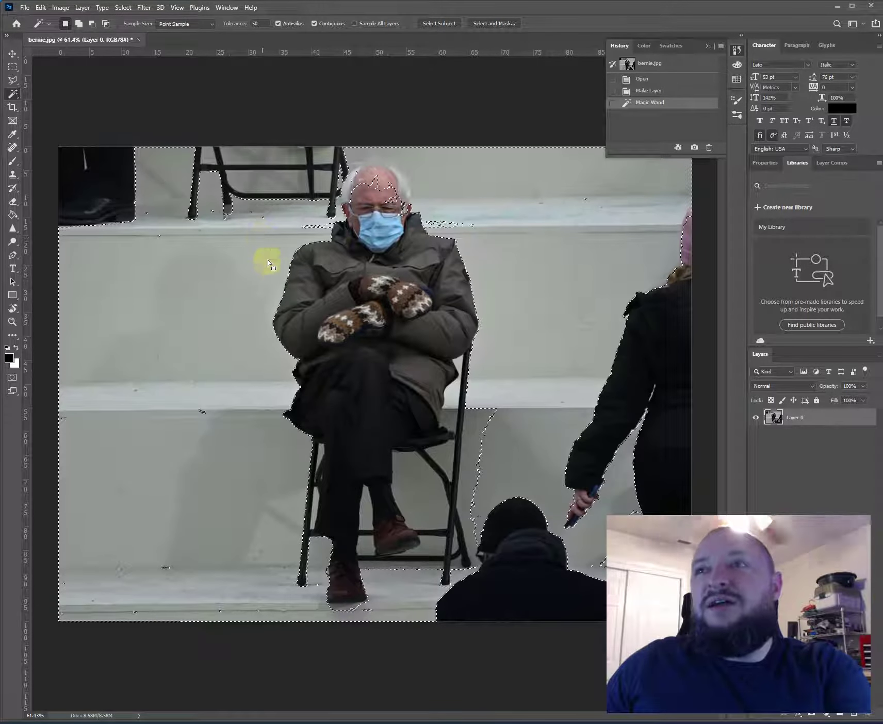
key(Delete)
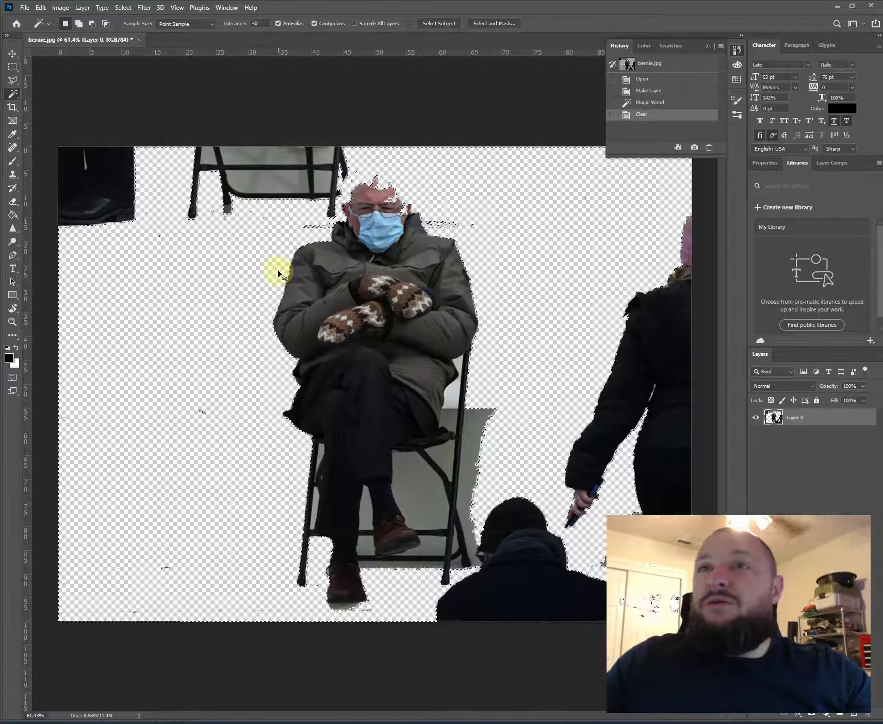
key(ctrl+z)
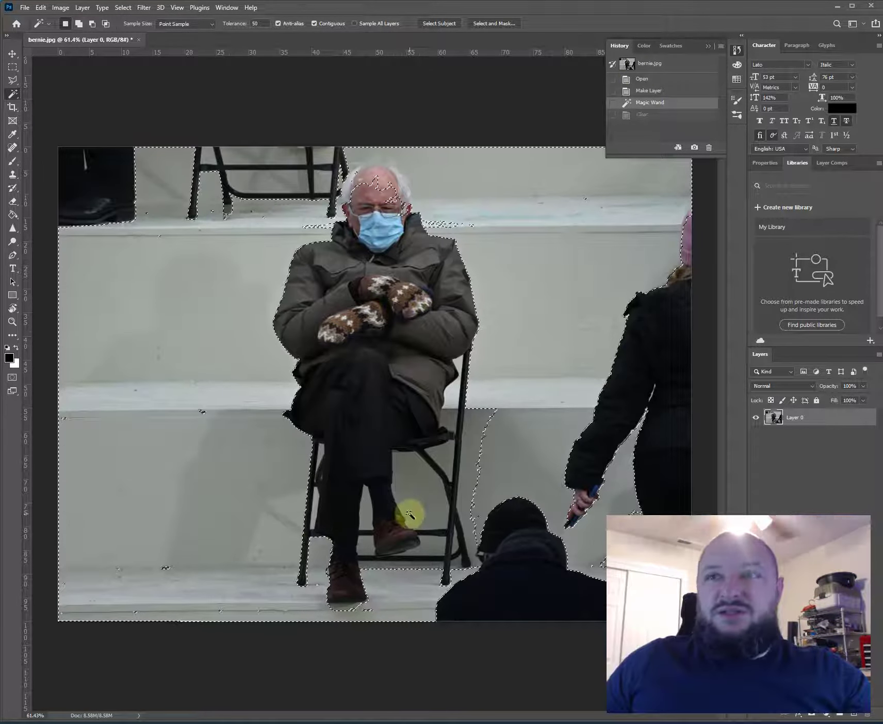
Add the remaining background patches between the chair's legs and frame and beside the coat to the Magic Wand selection.
click(428, 499)
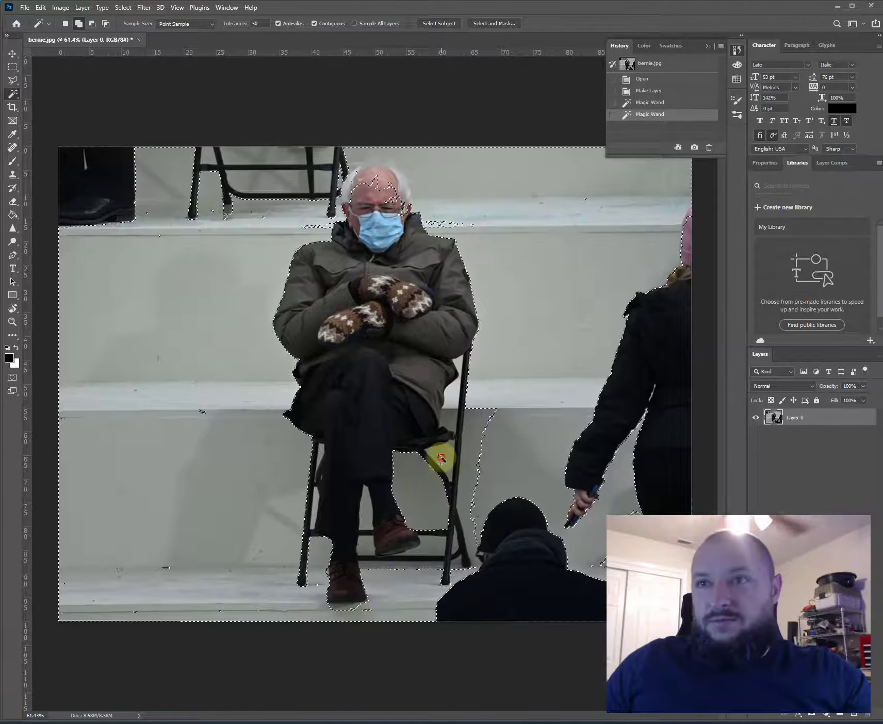
click(453, 425)
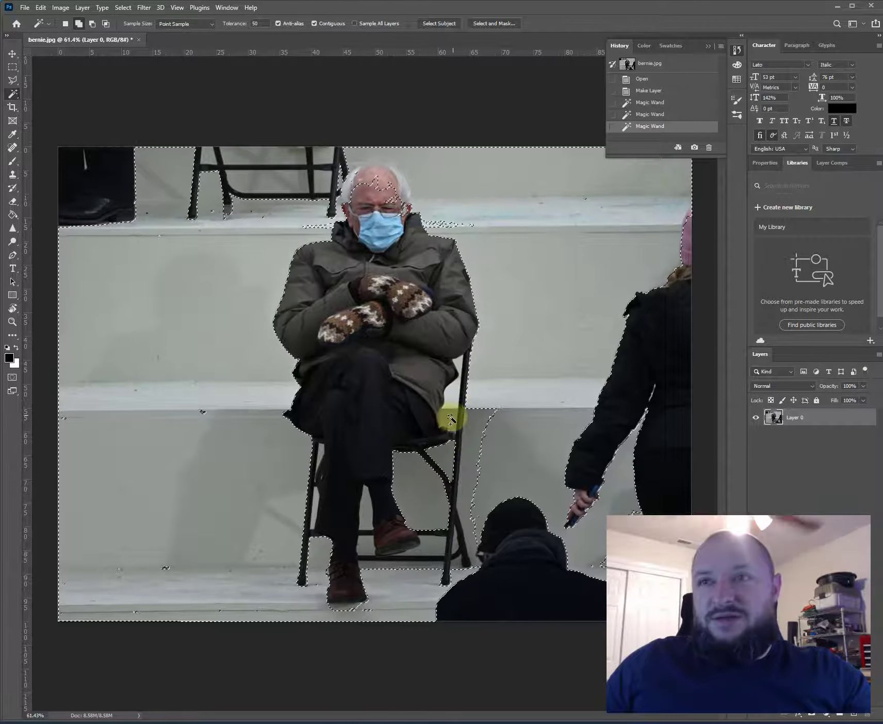
click(452, 401)
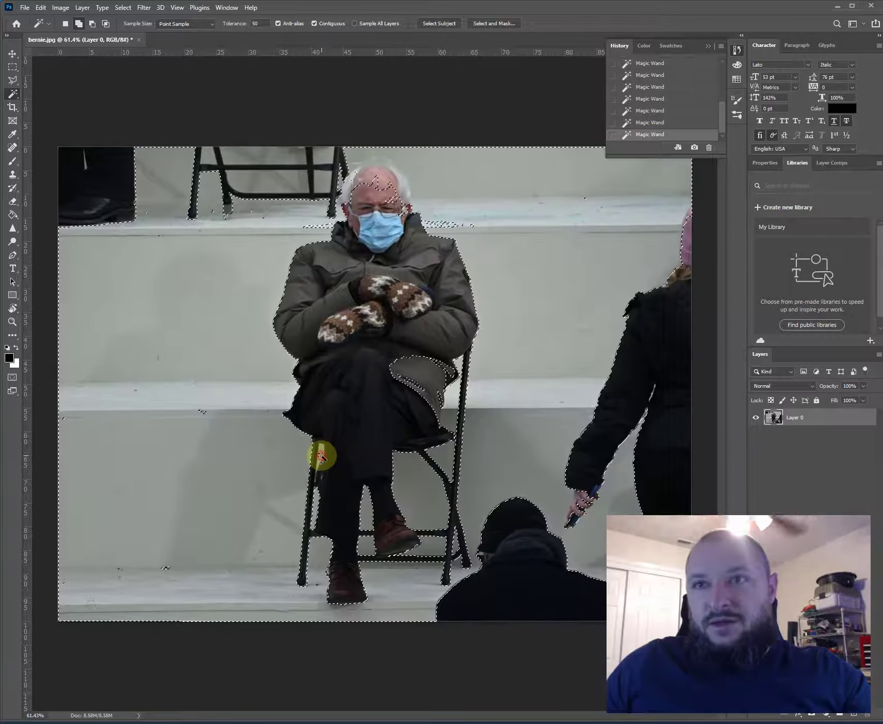
Enter Quick Mask mode and erase the mask over the bystanders, rear chair and boots with a 250 px eraser, tidying around the man's head.
click(13, 376)
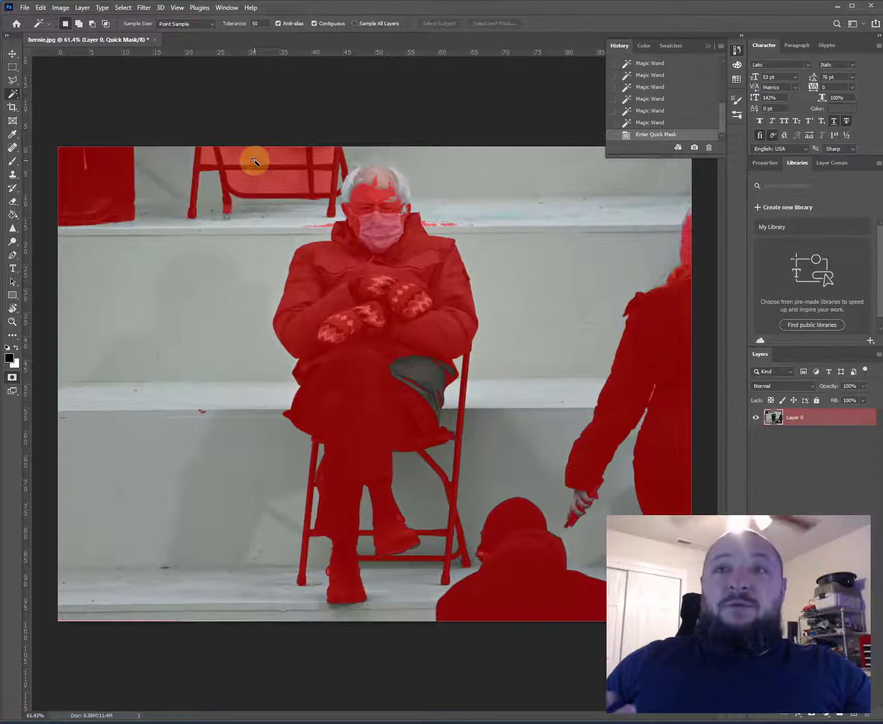
key(e)
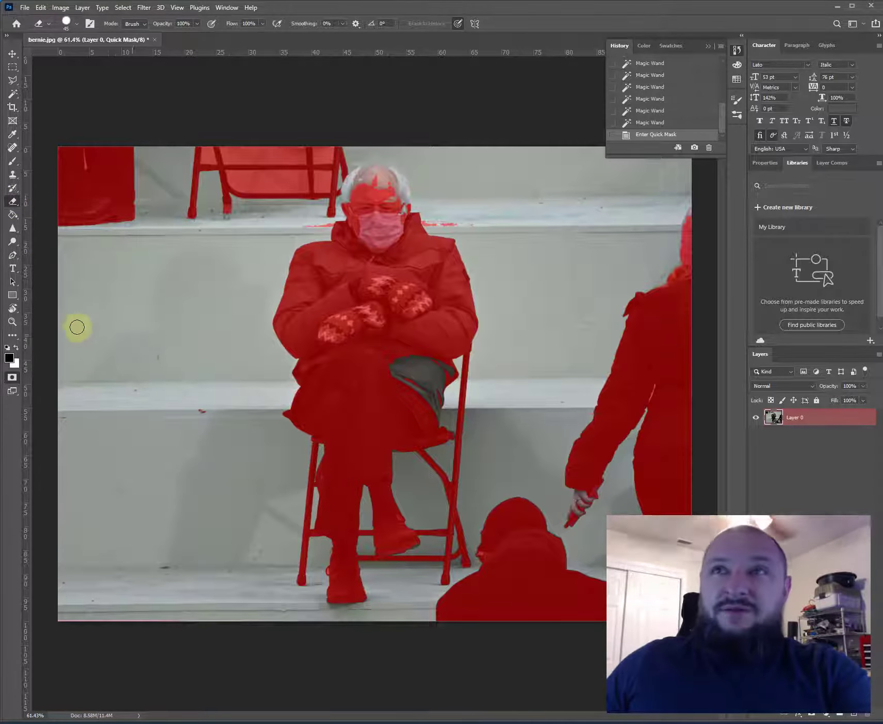
key(bracketright)
key(bracketright)
key(bracketright)
key(bracketright)
key(bracketright)
key(bracketright)
key(bracketright)
key(bracketright)
key(bracketright)
key(bracketright)
mouse_move(118, 251)
mouse_down()
mouse_move(119, 196)
mouse_move(122, 220)
mouse_move(43, 240)
mouse_move(171, 207)
mouse_move(205, 176)
mouse_move(299, 141)
mouse_move(294, 158)
mouse_move(181, 212)
mouse_up()
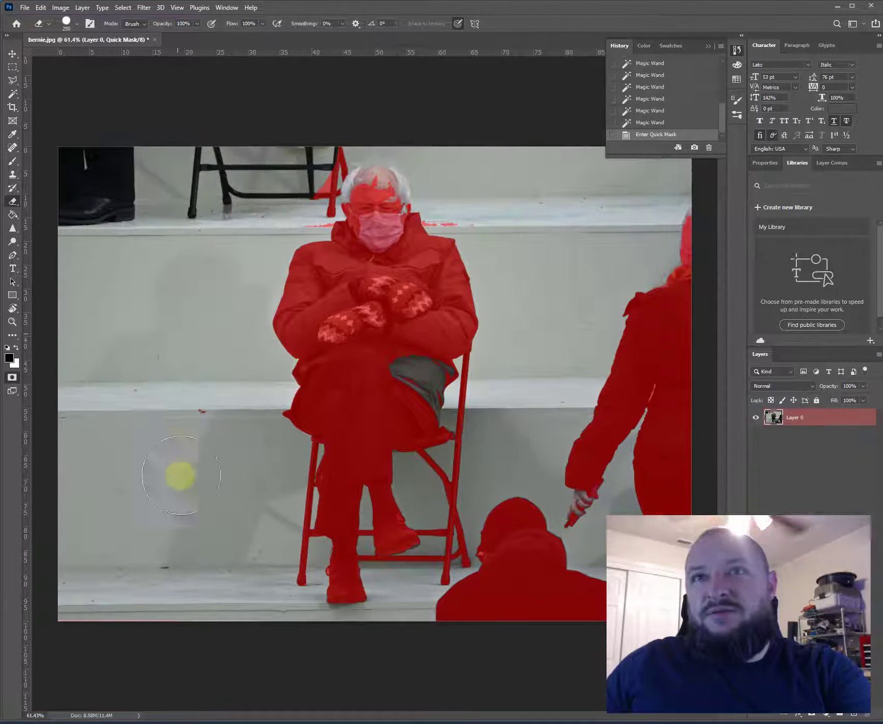
mouse_move(225, 566)
mouse_down()
mouse_move(458, 627)
mouse_move(486, 606)
mouse_move(504, 605)
mouse_move(517, 583)
mouse_move(511, 516)
mouse_move(560, 572)
mouse_move(640, 602)
mouse_move(672, 529)
mouse_move(691, 331)
mouse_move(688, 203)
mouse_move(674, 560)
mouse_move(672, 338)
mouse_move(647, 525)
mouse_move(575, 575)
mouse_move(596, 563)
mouse_up()
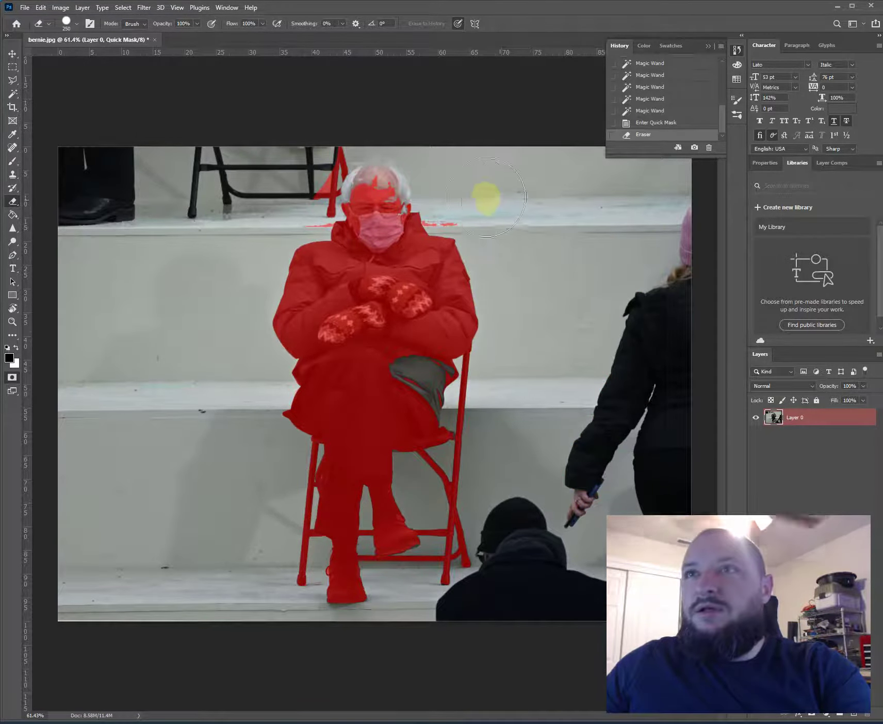
click(469, 192)
mouse_move(459, 194)
mouse_down()
mouse_move(375, 130)
mouse_move(338, 127)
mouse_move(294, 164)
mouse_move(290, 194)
mouse_move(272, 187)
mouse_up()
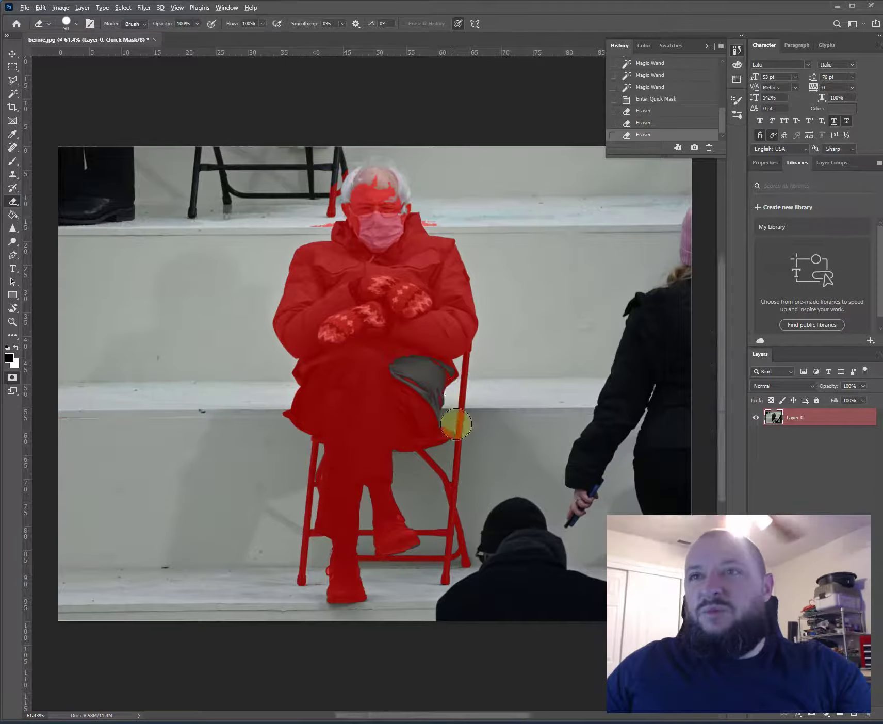
Erase the mask along the upper edge of the coat's lower flap with a 60 px eraser.
scroll(455, 420, up, 5)
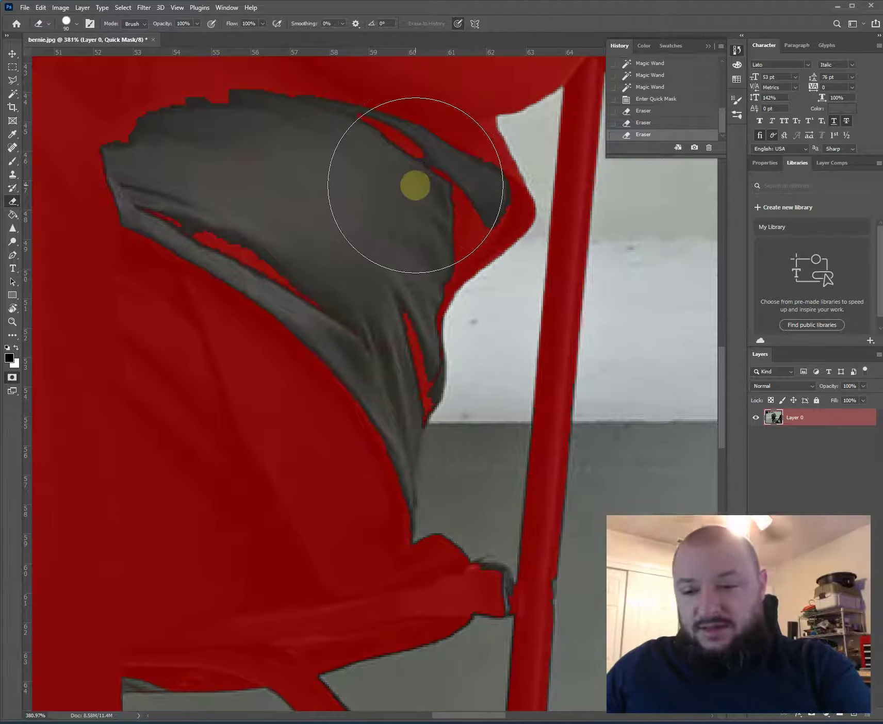
key(bracketleft)
key(bracketleft)
key(bracketleft)
mouse_move(451, 198)
mouse_down()
mouse_move(313, 128)
mouse_move(270, 128)
mouse_up()
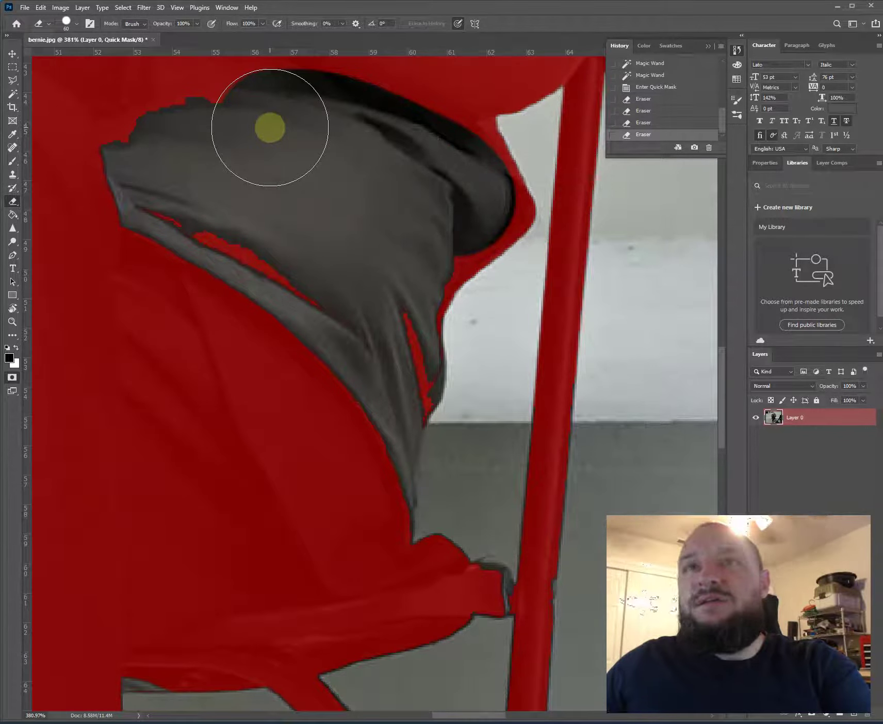
Switch to the Brush tool and choose the hard round 123 px brush tip.
key(b)
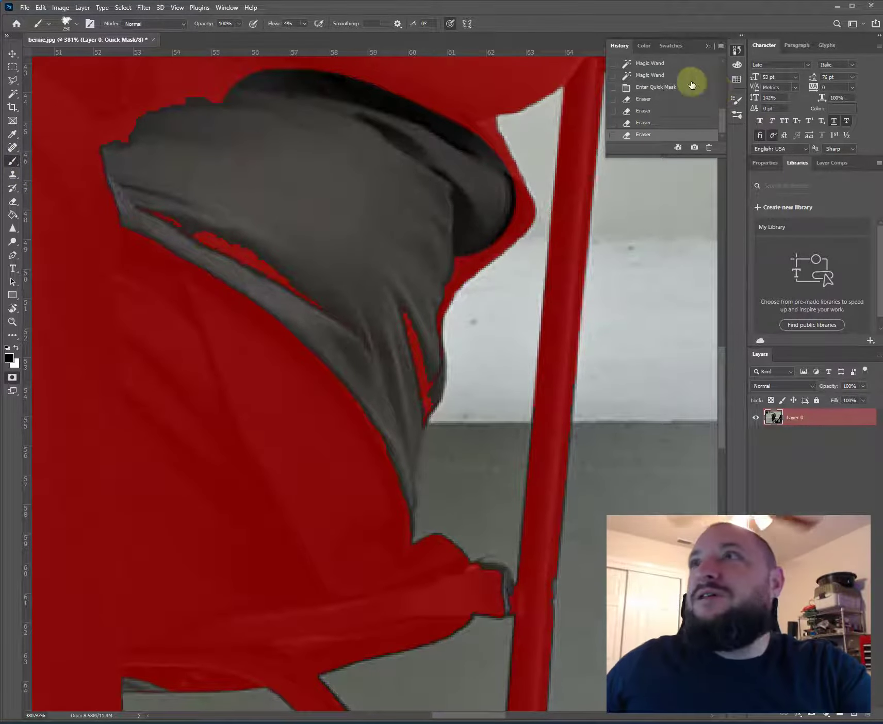
click(78, 25)
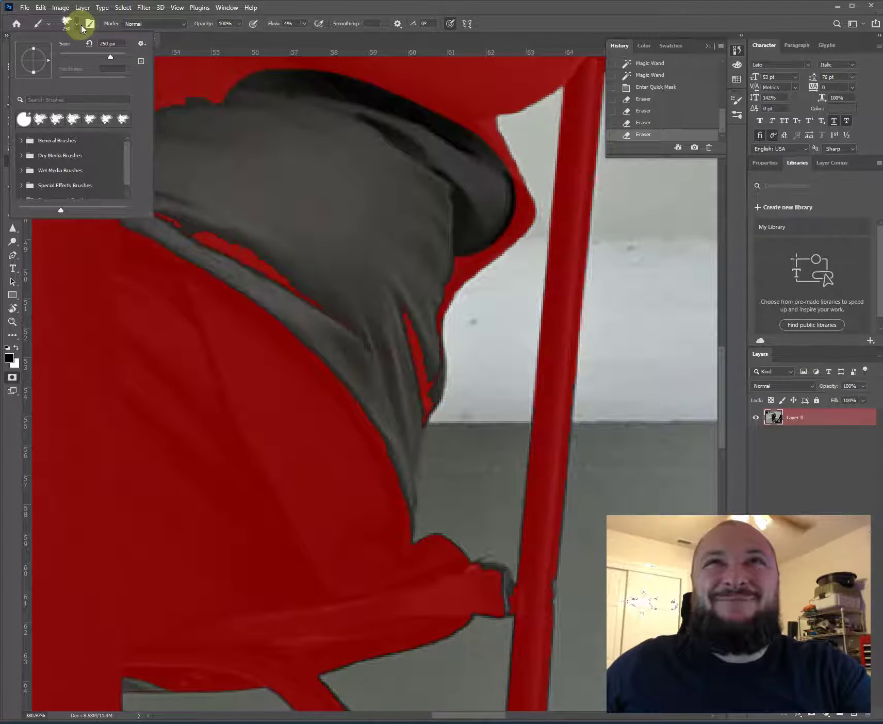
click(82, 29)
click(90, 26)
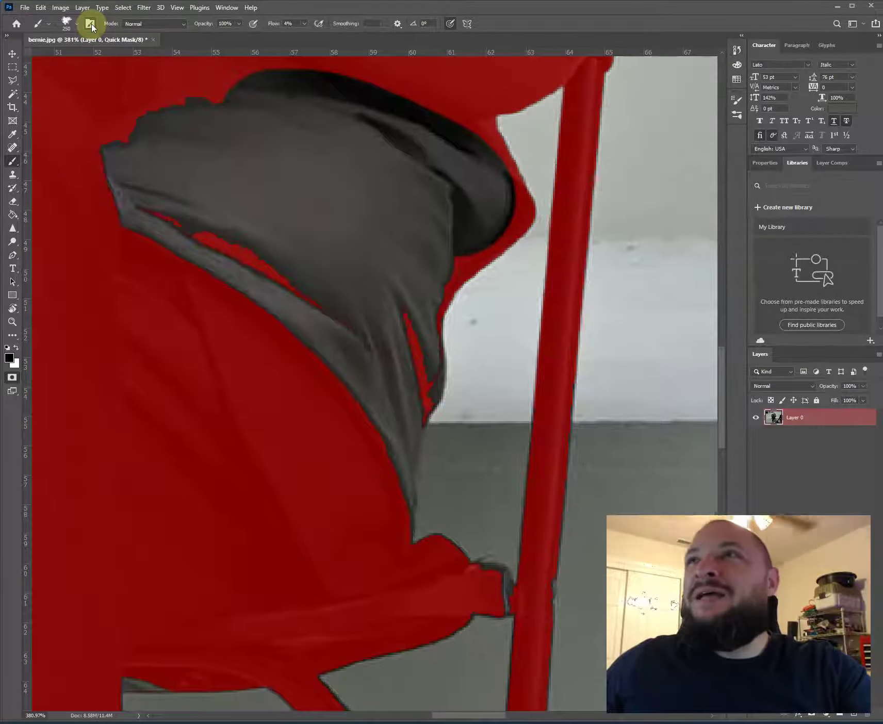
click(90, 24)
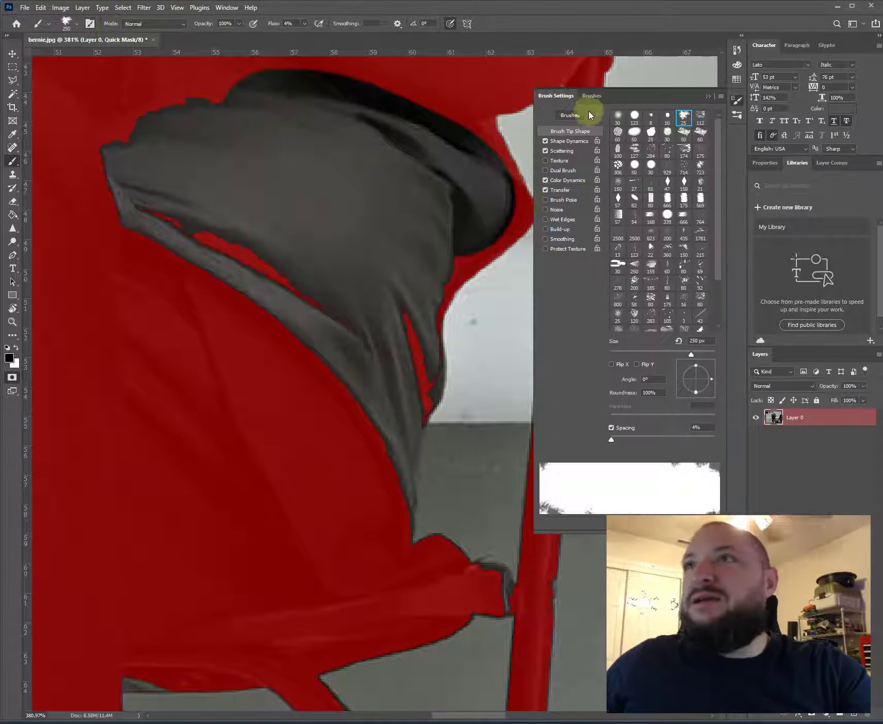
click(635, 118)
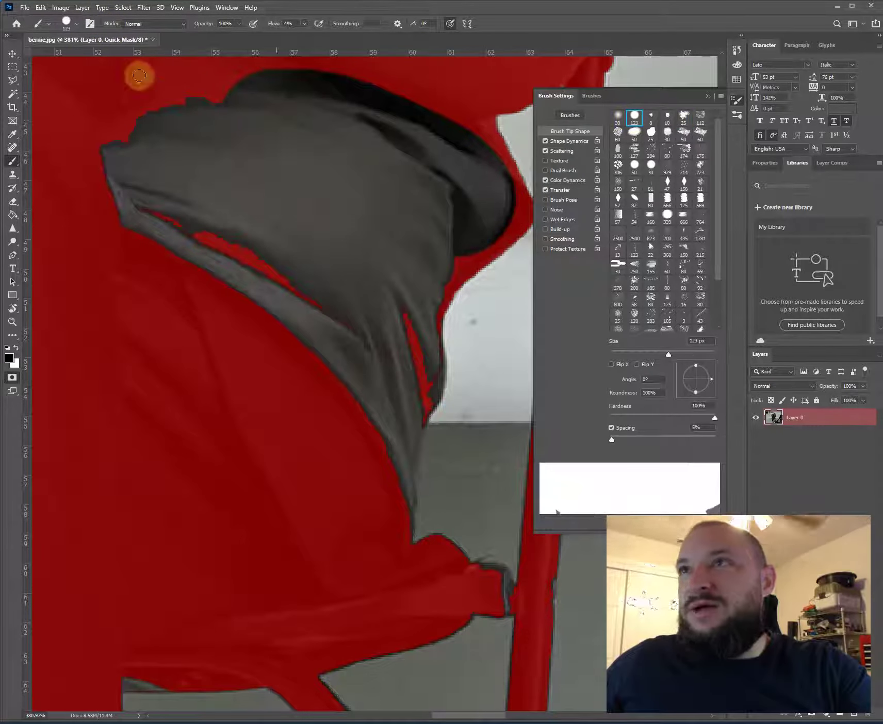
Reduce the hard round brush's size to 47 px.
click(75, 25)
drag(76, 57, 79, 73)
click(101, 38)
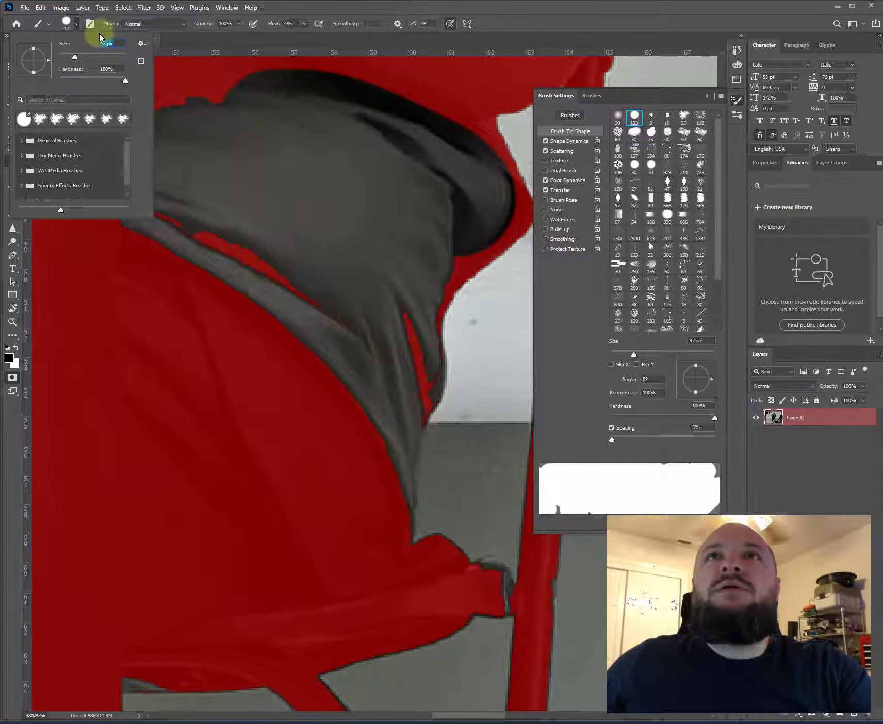
text(50)
key(Return)
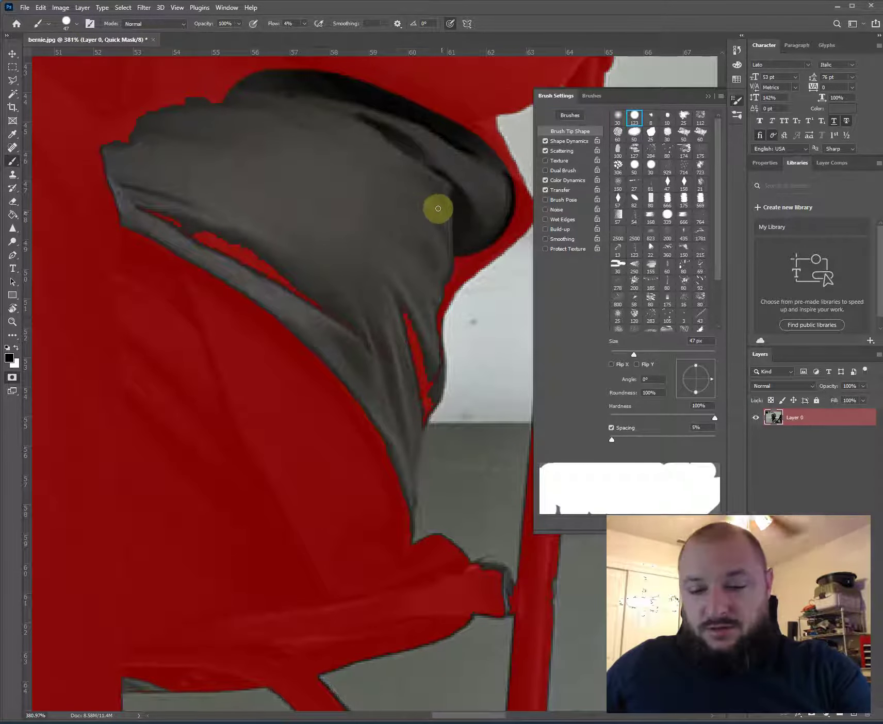
Reselect the hard round 123 px tip, enlarge the brush to 800 px and set its flow to 100%.
click(635, 116)
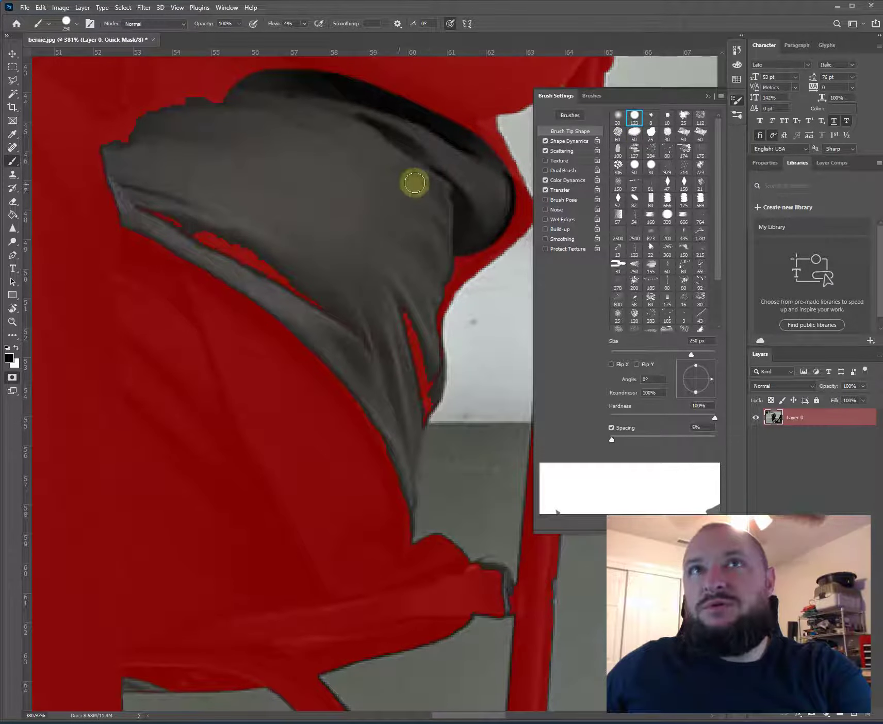
key(bracketright)
key(bracketright)
scroll(355, 173, down, 1)
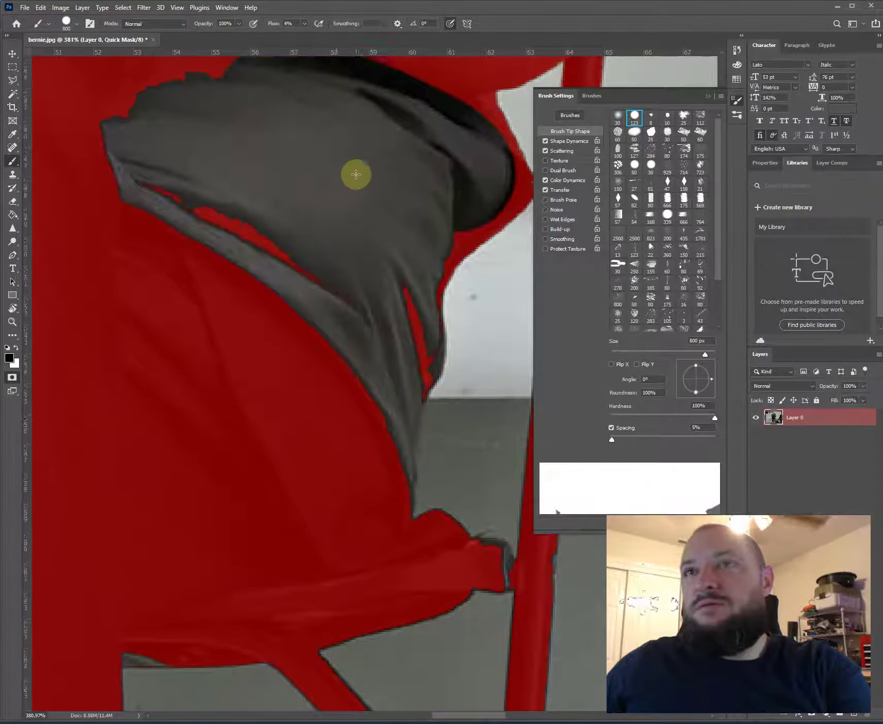
scroll(238, 229, down, 2)
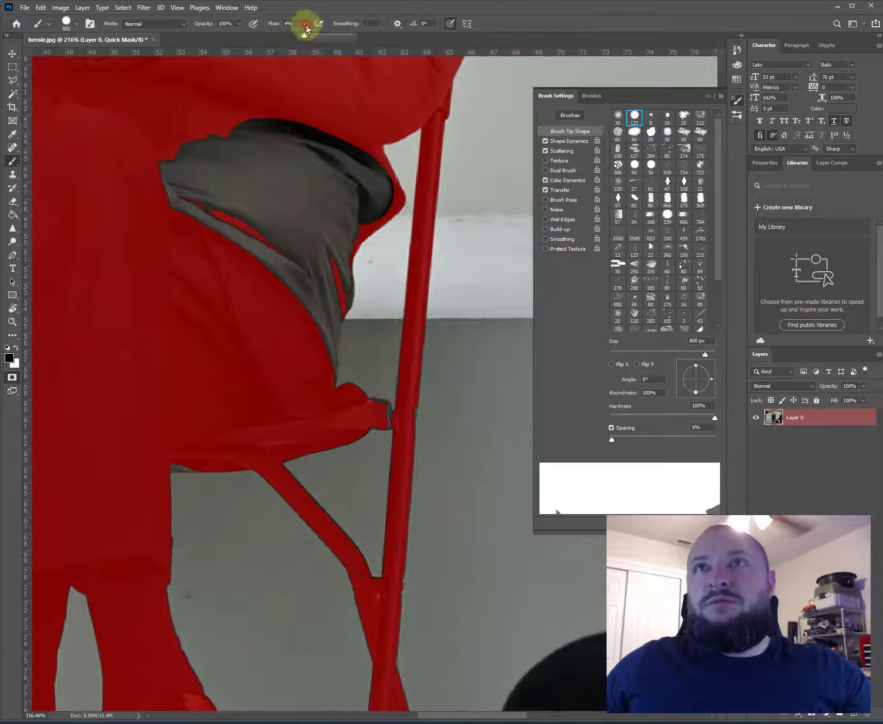
drag(313, 38, 413, 33)
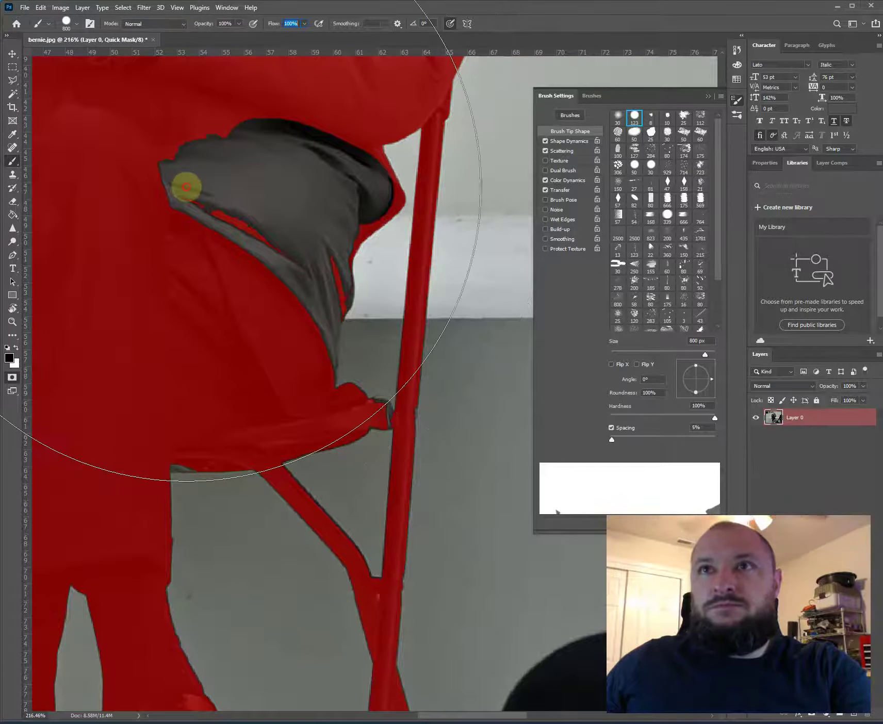
Undo the oversized 800 px brush dab and reduce the brush size to 175 px.
click(191, 189)
key(ctrl+z)
key(bracketleft)
key(bracketleft)
key(bracketleft)
key(bracketleft)
key(bracketleft)
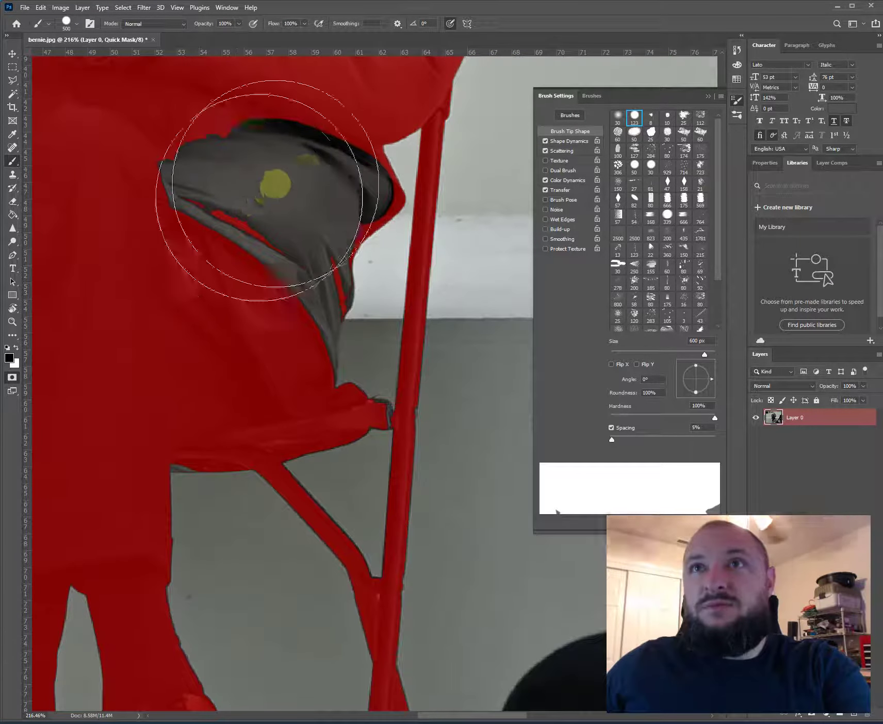
key(bracketleft)
key(bracketleft)
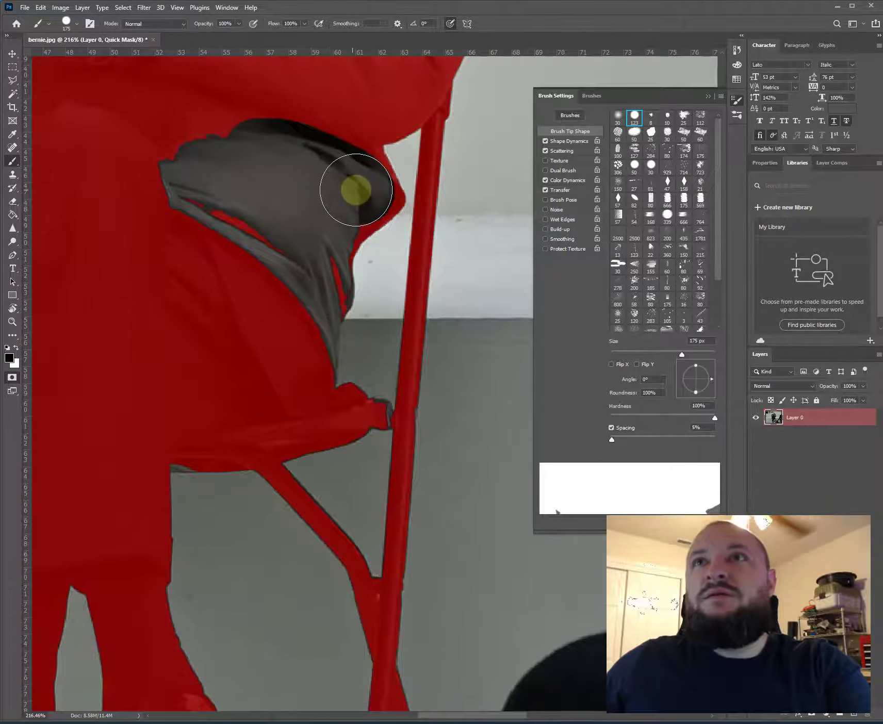
Undo the scattered test stroke, turn off Scattering, Color Dynamics and Transfer, and set the size and angle jitter to 0%.
mouse_move(361, 190)
mouse_down()
mouse_move(329, 176)
mouse_move(569, 119)
mouse_up()
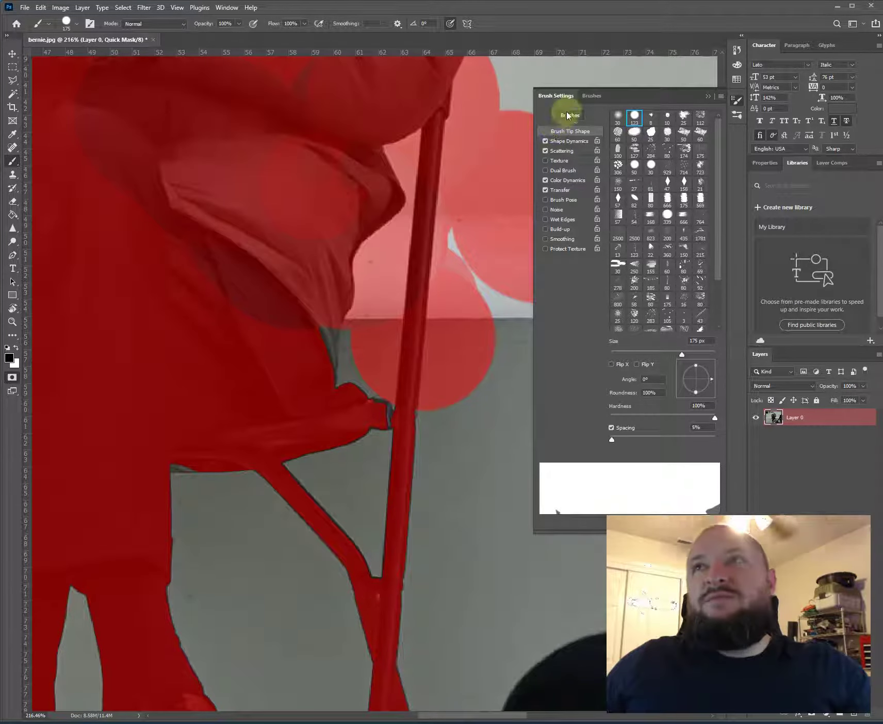
key(ctrl+z)
click(545, 151)
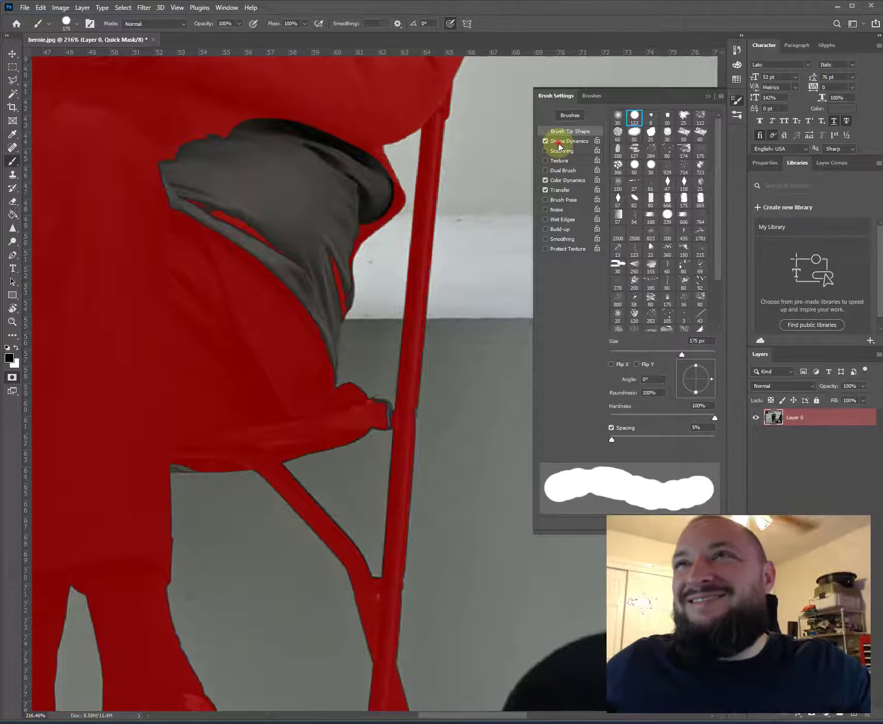
click(560, 141)
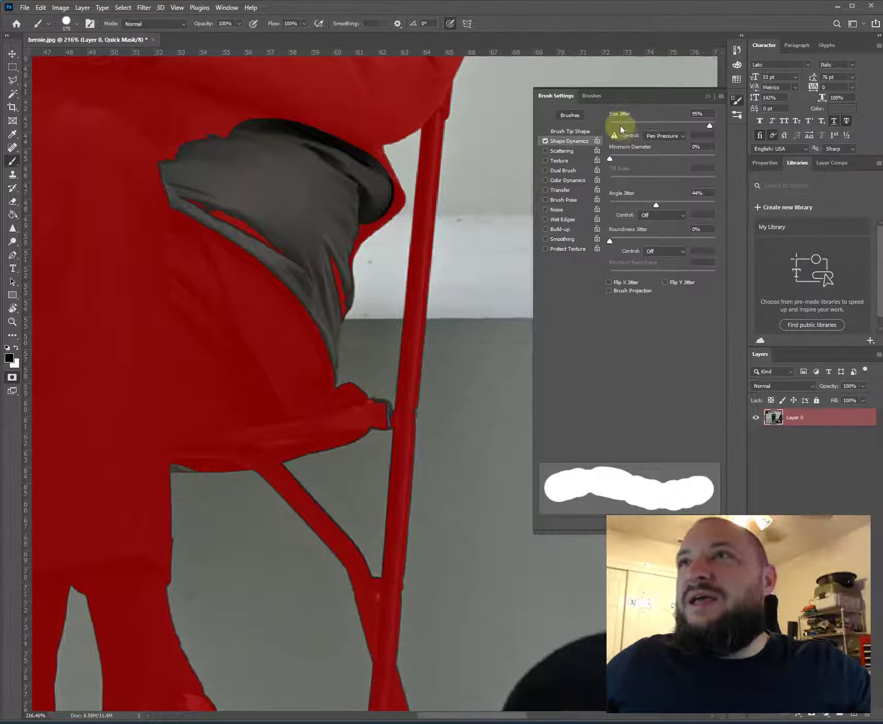
click(545, 141)
Paint the mask over the large unmasked coat area beside the thigh, reducing the brush to 80 px as the area narrows.
mouse_move(272, 170)
mouse_down()
mouse_move(179, 240)
mouse_move(191, 244)
mouse_move(285, 204)
mouse_up()
key(bracketleft)
key(bracketleft)
key(bracketleft)
key(bracketleft)
key(bracketleft)
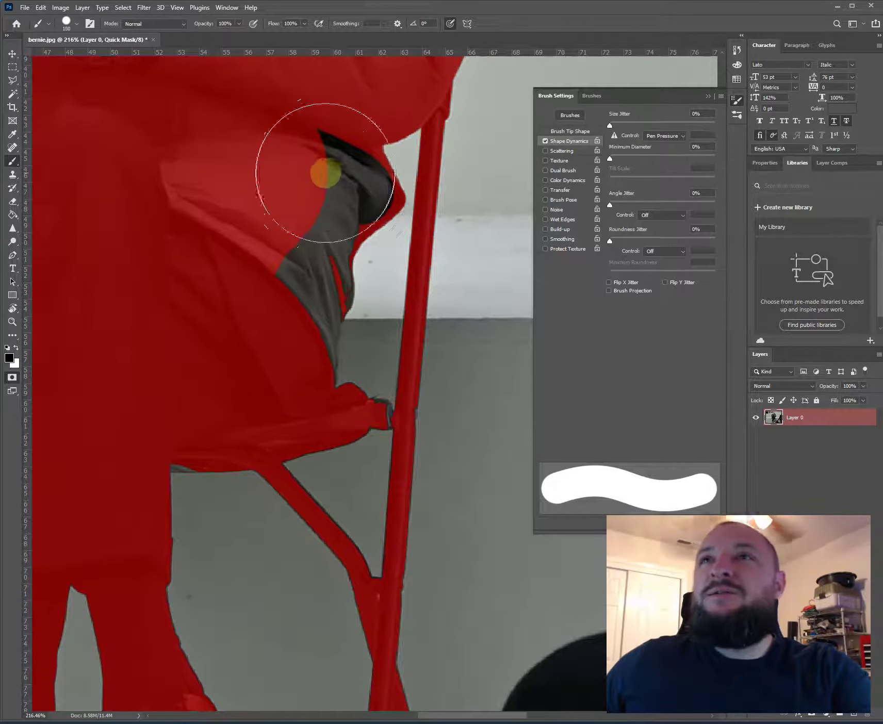
mouse_move(350, 191)
mouse_down()
mouse_move(277, 154)
mouse_move(310, 181)
mouse_move(281, 274)
mouse_move(286, 330)
mouse_up()
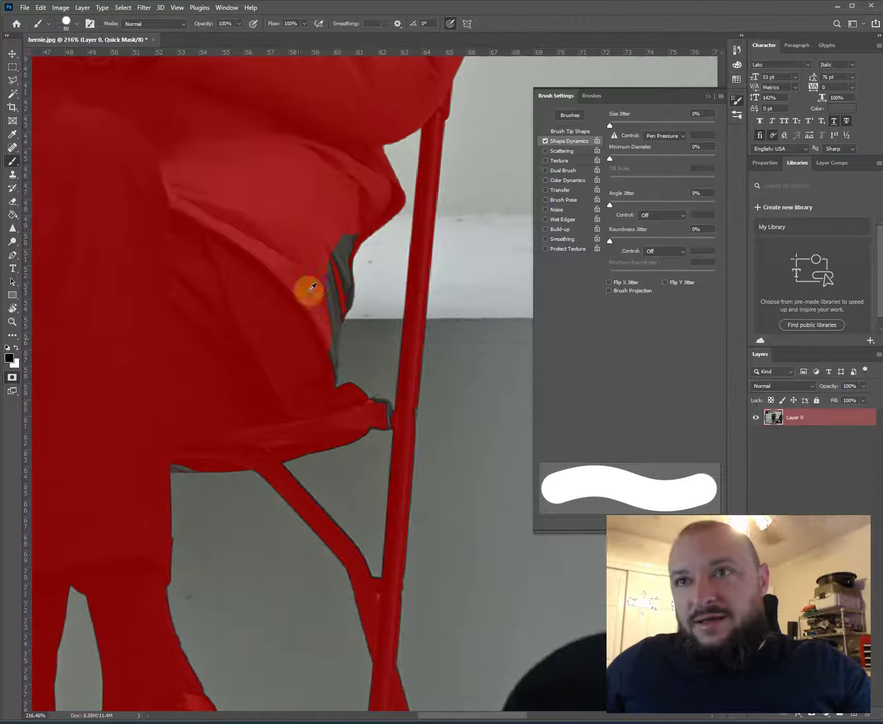
Paint the mask over the remaining narrow gaps along the coat's hanging edge above the chair seat with a smaller brush.
scroll(329, 223, up, 5)
key(bracketleft)
key(bracketleft)
key(bracketleft)
key(bracketleft)
key(bracketleft)
key(bracketleft)
mouse_move(353, 199)
mouse_down()
mouse_move(340, 259)
mouse_move(350, 334)
mouse_move(323, 401)
mouse_move(303, 514)
mouse_up()
Paint the mask along the lower edge of the raised shoe with a 15 px brush.
mouse_move(330, 592)
mouse_down()
mouse_move(195, 407)
mouse_move(292, 459)
mouse_move(315, 447)
mouse_move(317, 460)
mouse_move(317, 443)
mouse_move(355, 479)
mouse_move(315, 469)
mouse_move(380, 446)
mouse_move(383, 508)
mouse_move(445, 309)
mouse_move(321, 439)
mouse_move(270, 519)
mouse_move(297, 331)
mouse_move(195, 490)
mouse_move(232, 463)
mouse_move(258, 420)
mouse_up()
key(bracketleft)
click(370, 186)
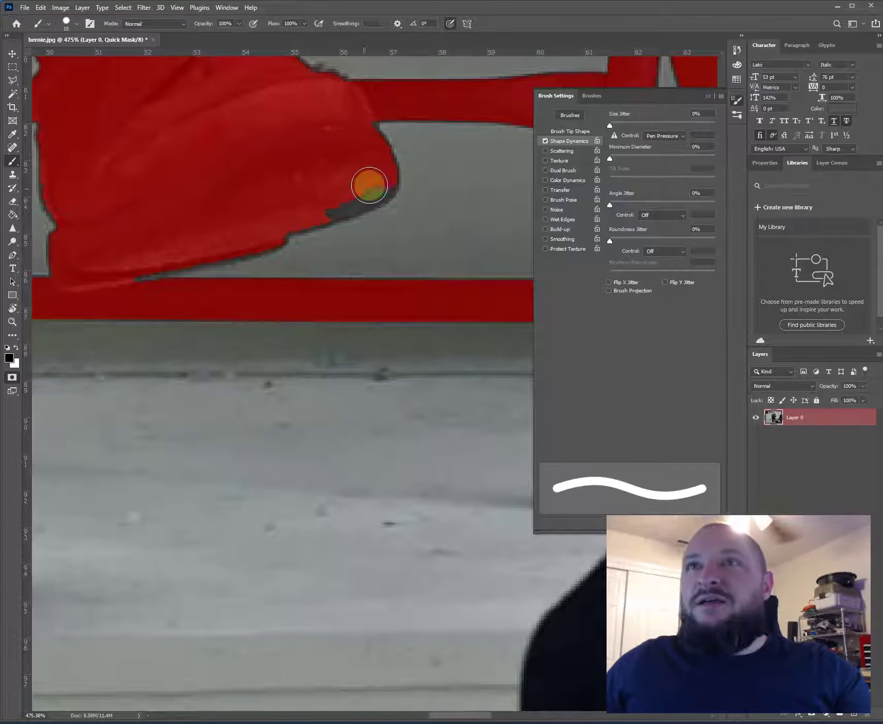
mouse_move(376, 180)
mouse_down()
mouse_move(365, 195)
mouse_move(248, 238)
mouse_move(118, 264)
mouse_up()
Erase the stray mask patches on the background chair leg and the step beside the man's head with a 60 px eraser.
scroll(338, 404, down, 3)
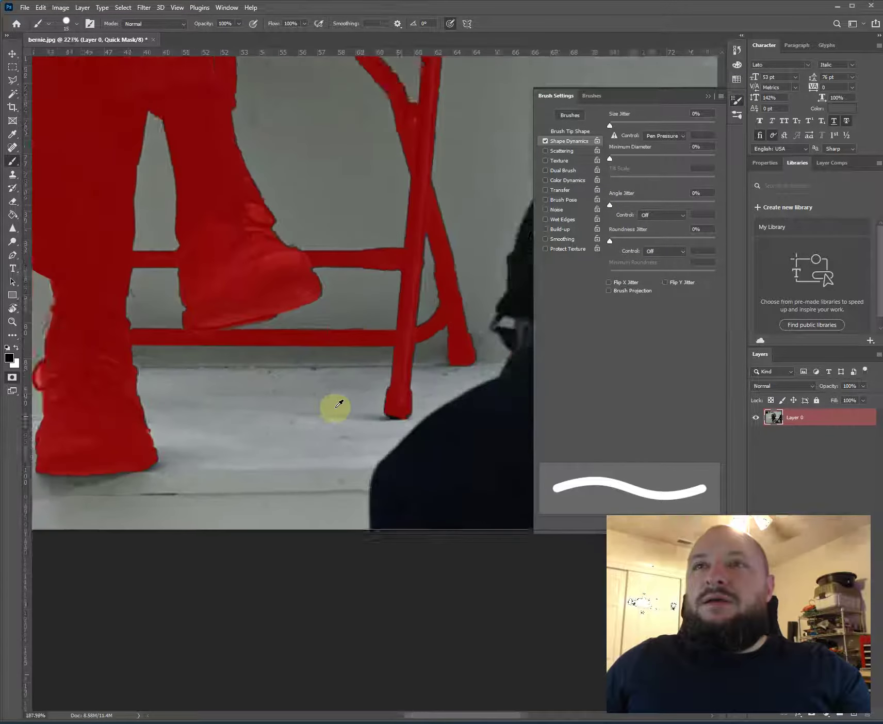
scroll(336, 408, down, 3)
scroll(364, 181, up, 5)
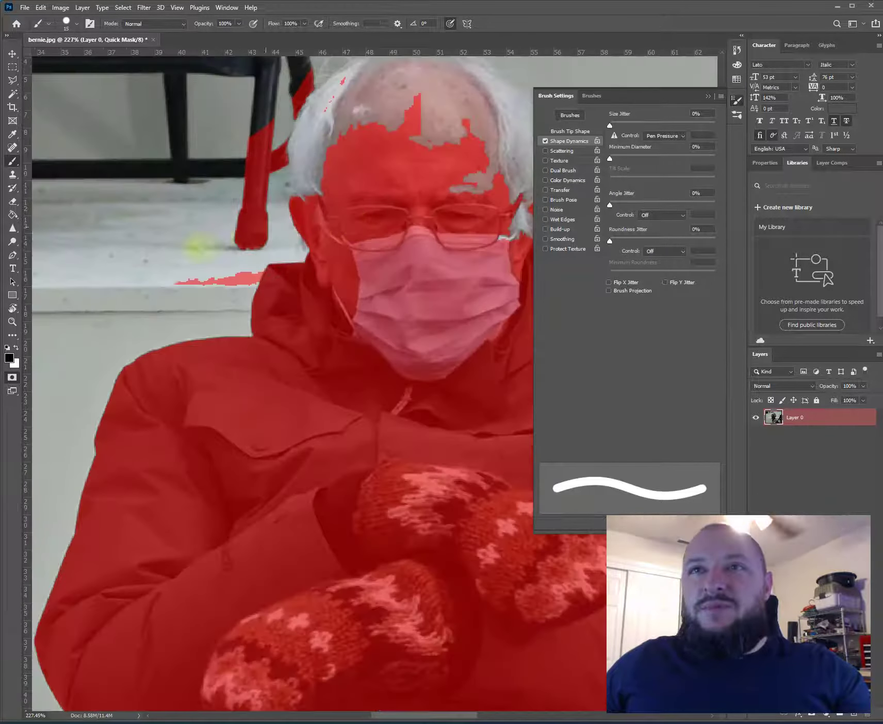
key(e)
mouse_move(169, 282)
mouse_down()
mouse_move(229, 264)
mouse_move(235, 222)
mouse_move(241, 218)
mouse_move(245, 229)
mouse_move(249, 147)
mouse_move(255, 151)
mouse_move(258, 130)
mouse_move(336, 85)
mouse_move(301, 102)
mouse_move(167, 274)
mouse_move(178, 219)
mouse_move(486, 345)
mouse_move(503, 394)
mouse_move(490, 412)
mouse_up()
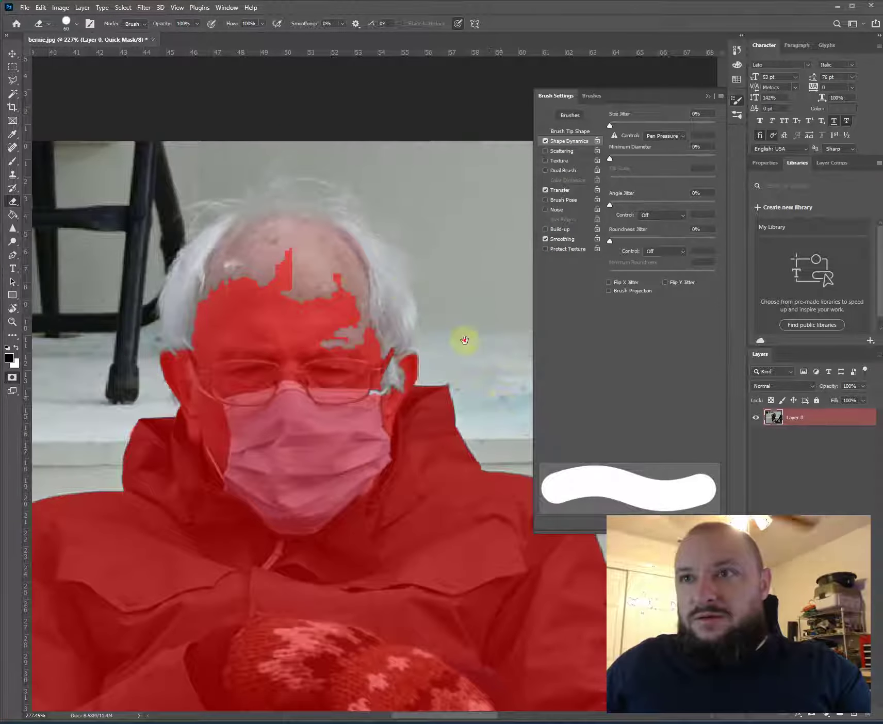
drag(464, 340, 295, 278)
mouse_move(513, 260)
mouse_down()
mouse_move(494, 333)
mouse_move(608, 423)
mouse_up()
Paint the mask over the man's hair outline with a 15 px brush and fill in the forehead with a 40 px brush.
key(b)
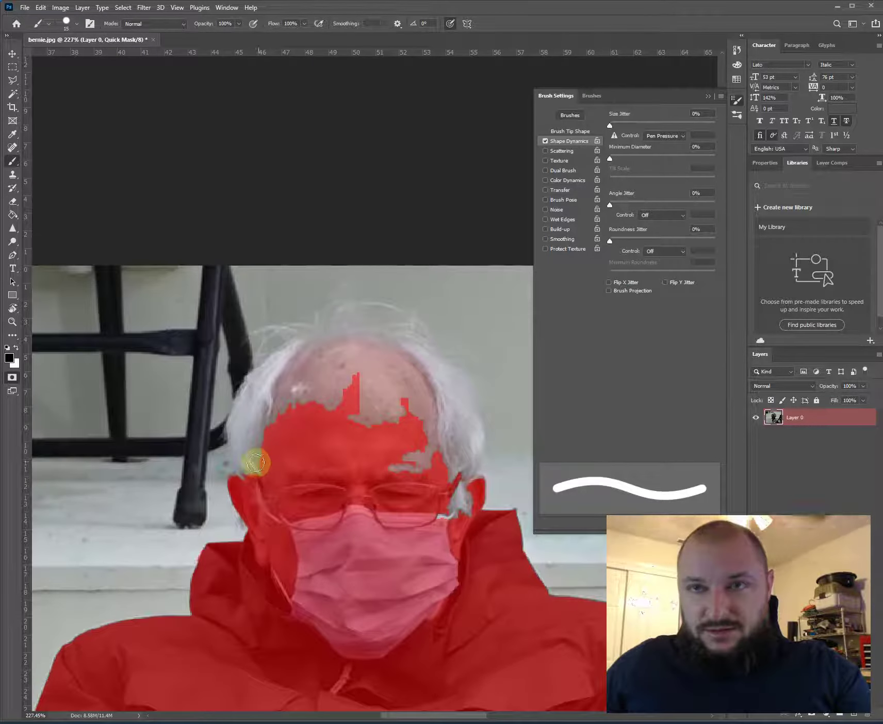
mouse_move(247, 471)
mouse_down()
mouse_move(236, 423)
mouse_move(239, 435)
mouse_up()
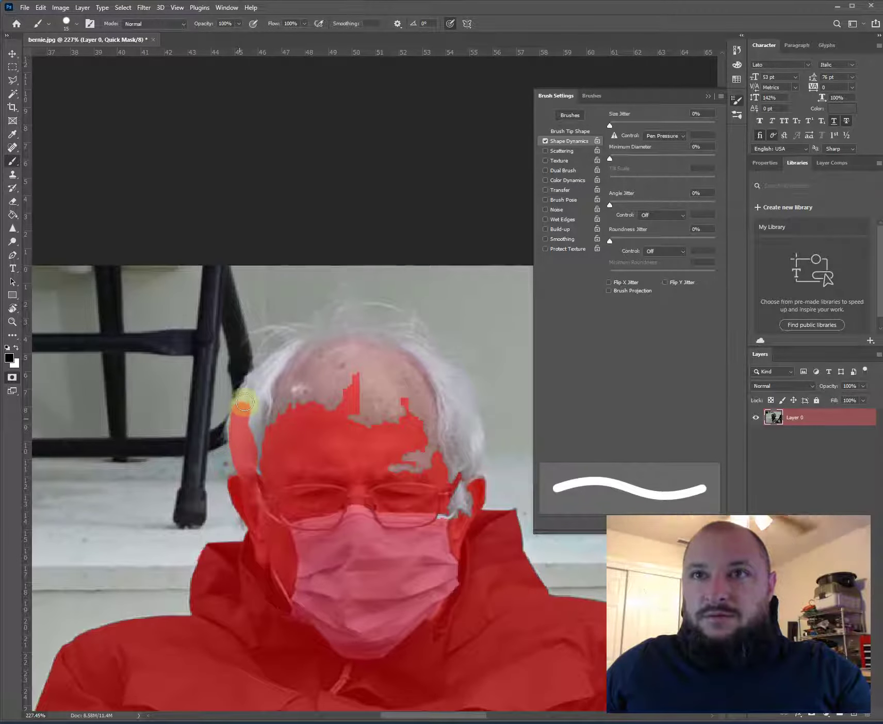
drag(327, 343, 399, 338)
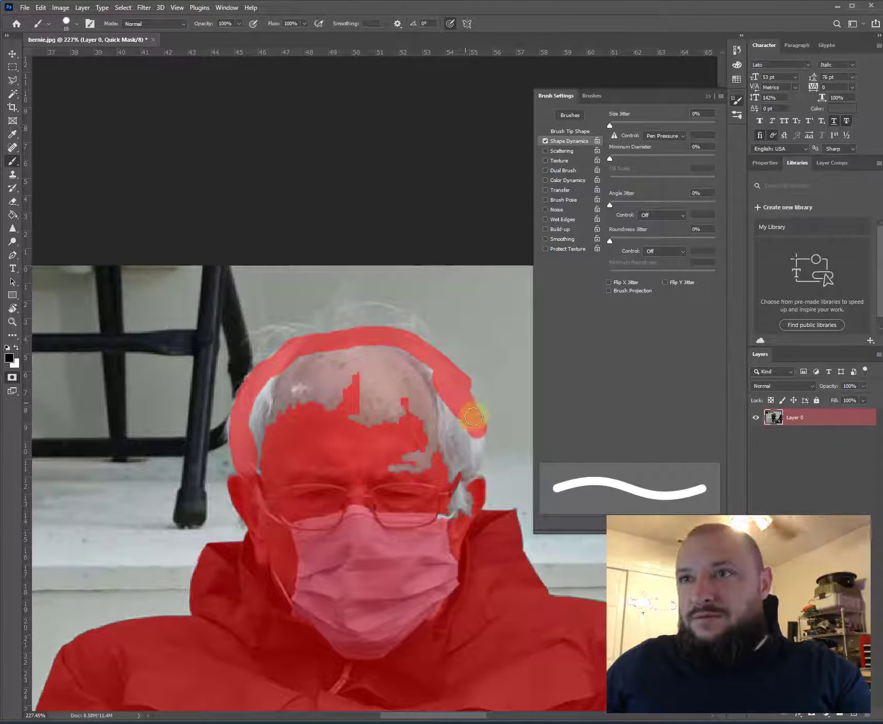
mouse_move(462, 490)
mouse_down()
mouse_move(443, 490)
mouse_move(440, 515)
mouse_move(455, 505)
mouse_move(452, 419)
mouse_move(440, 441)
mouse_move(452, 445)
mouse_move(405, 398)
mouse_move(402, 382)
mouse_move(415, 389)
mouse_move(385, 372)
mouse_move(339, 368)
mouse_move(307, 379)
mouse_move(270, 418)
mouse_move(268, 458)
mouse_move(284, 502)
mouse_move(325, 414)
mouse_move(368, 411)
mouse_move(339, 401)
mouse_move(404, 482)
mouse_move(420, 444)
mouse_up()
scroll(451, 425, up, 1)
key(bracketright)
key(bracketright)
key(bracketright)
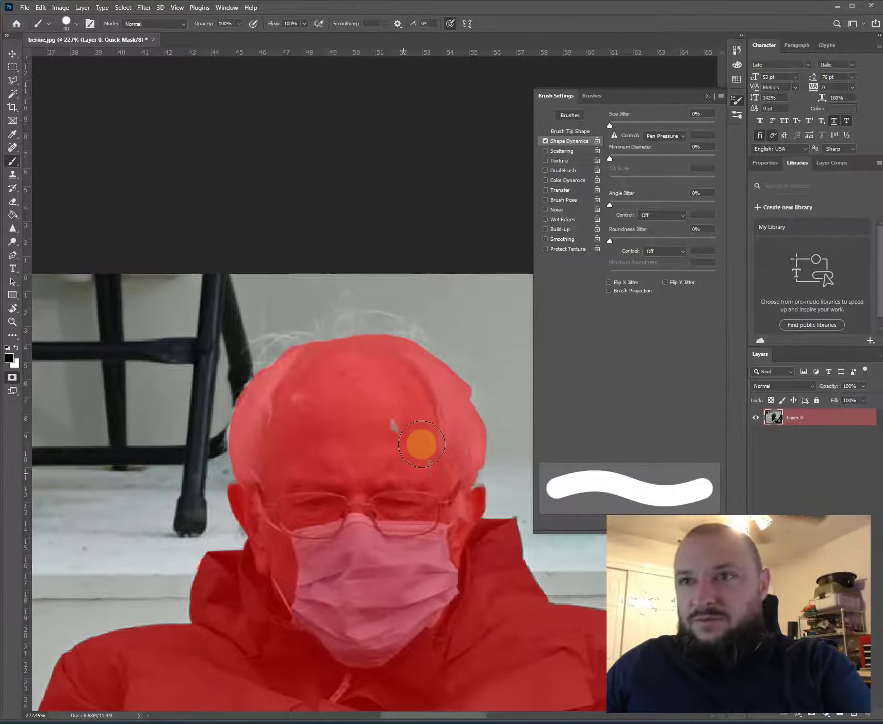
Exit Quick Mask mode to turn the mask into a selection, and close the brush settings.
scroll(365, 450, down, 5)
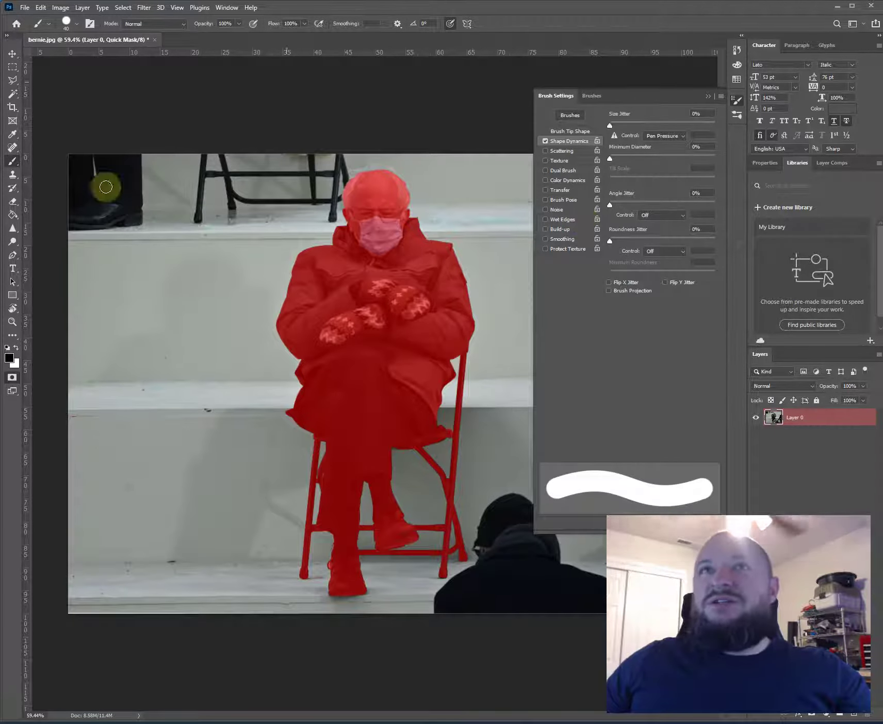
key(q)
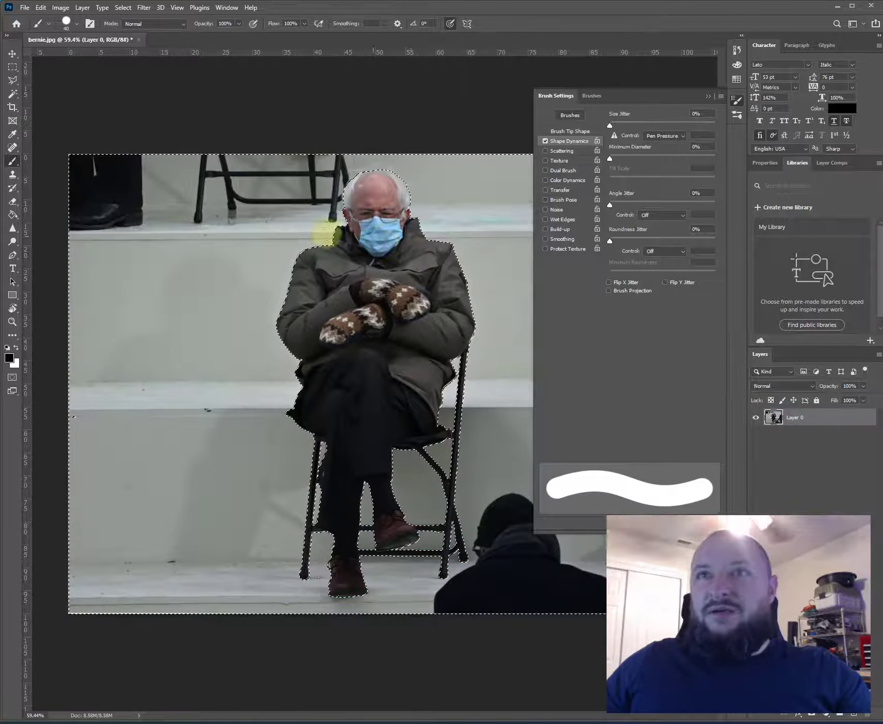
click(737, 100)
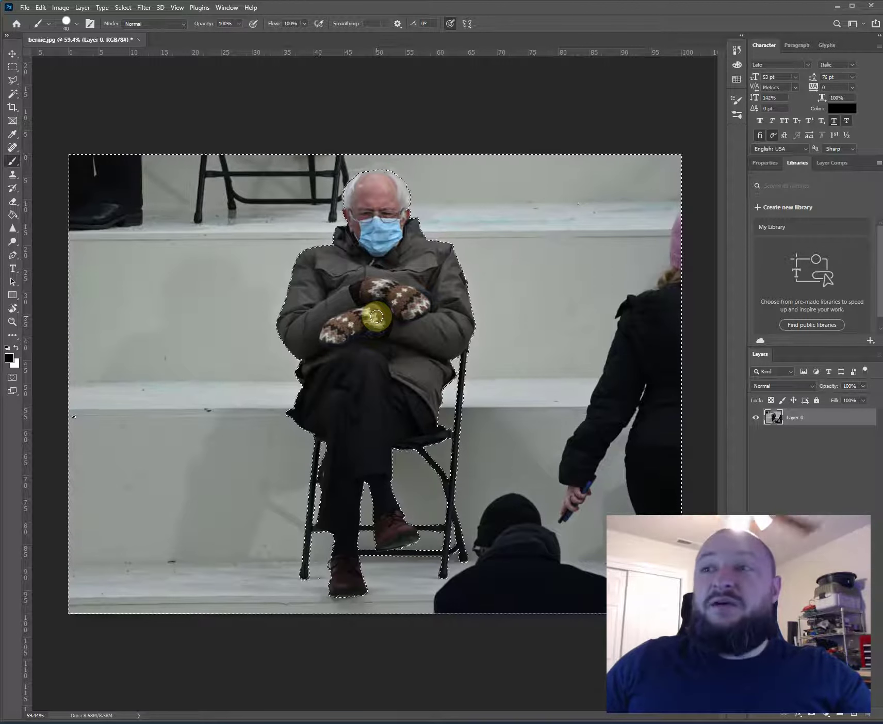
Invert the selection onto the seated man and invert it back onto the background.
click(123, 7)
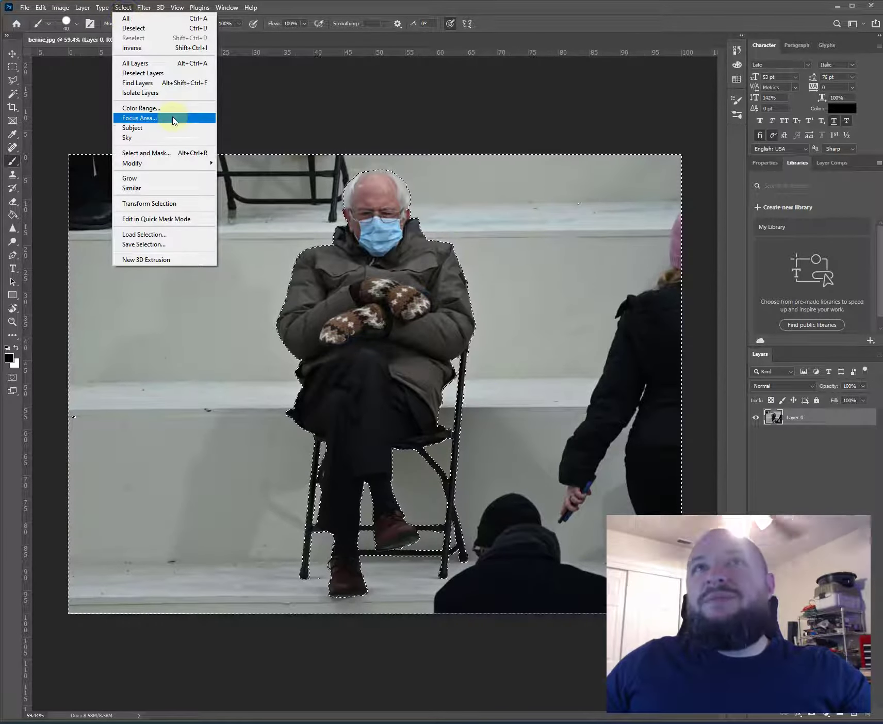
click(162, 48)
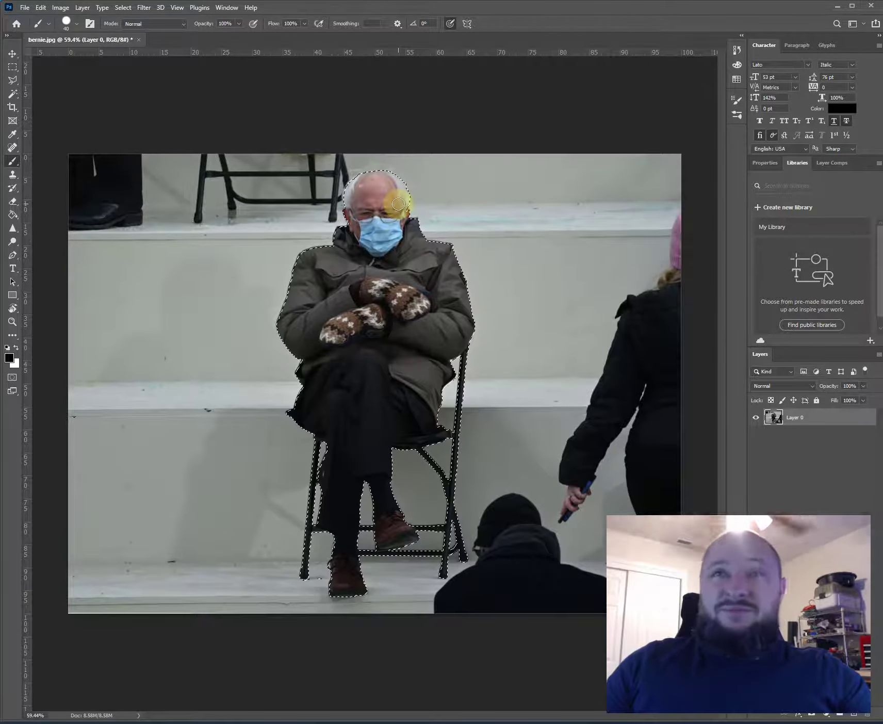
click(82, 8)
click(99, 7)
click(99, 7)
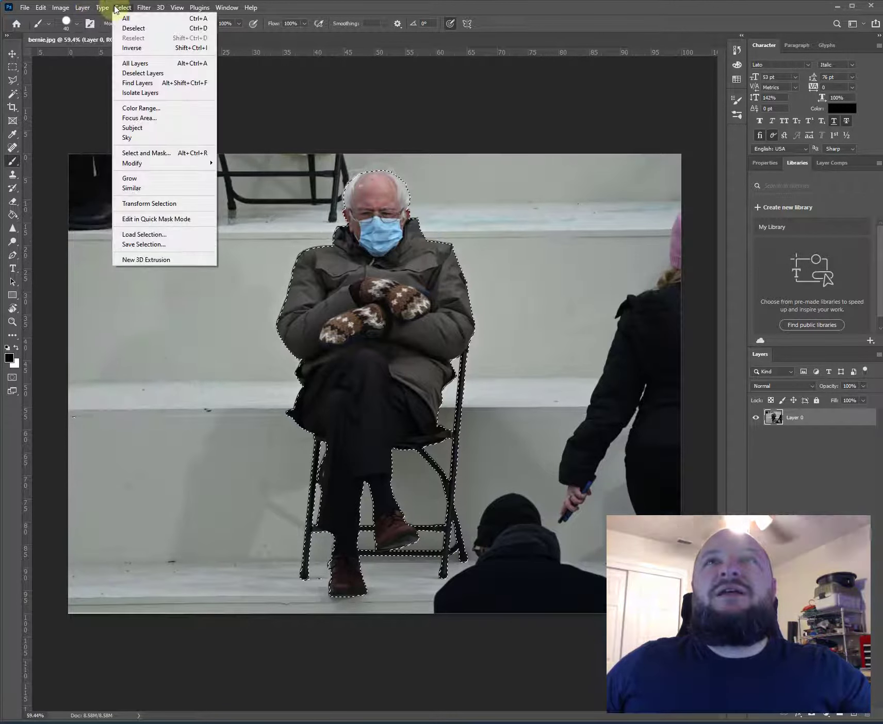
click(132, 48)
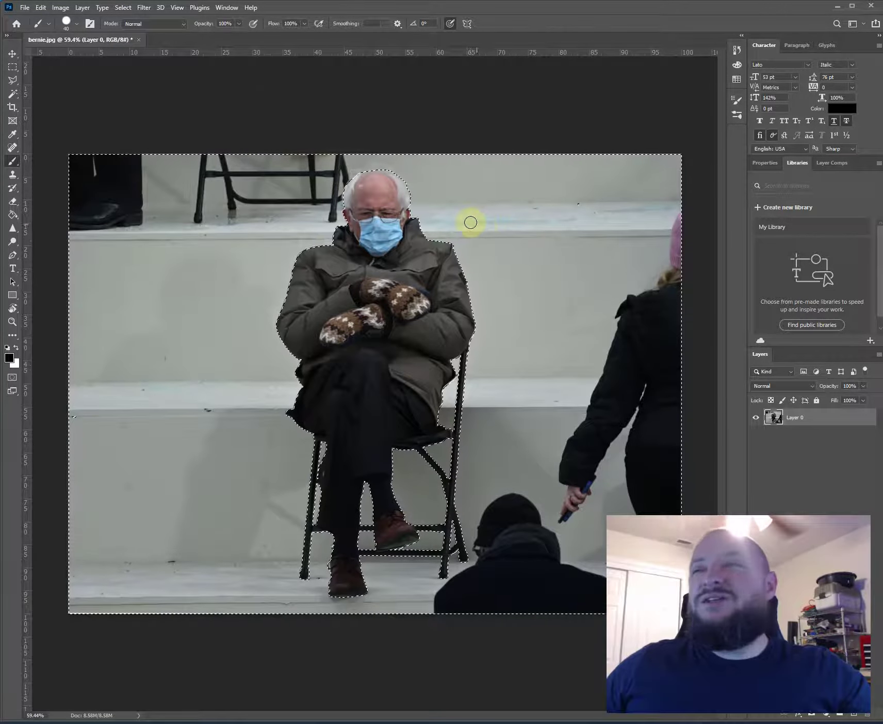
Delete the selected background around the man and clear the selection.
key(Delete)
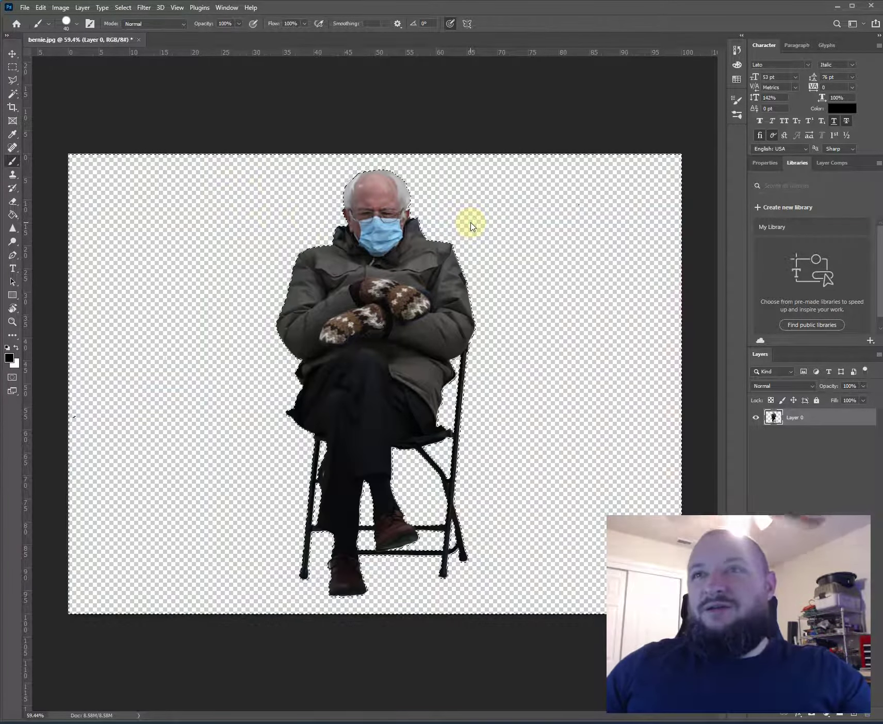
key(m)
click(183, 270)
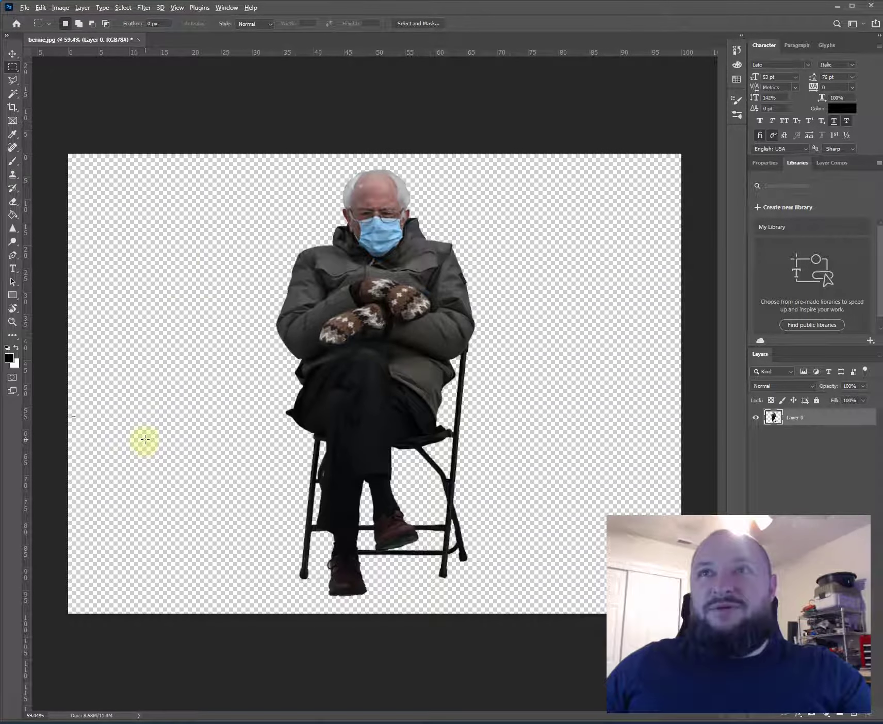
scroll(146, 439, down, 3)
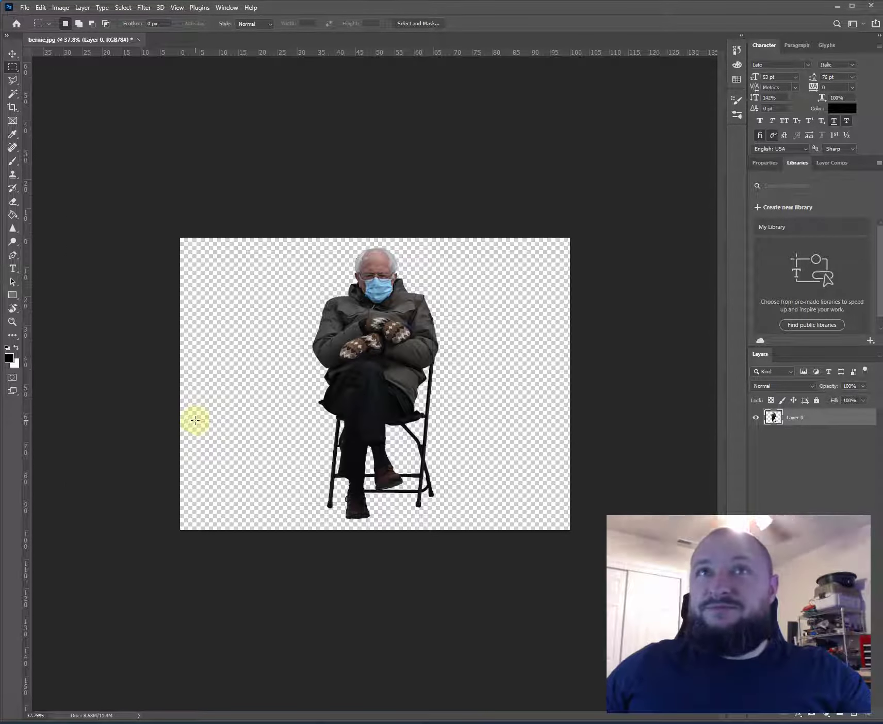
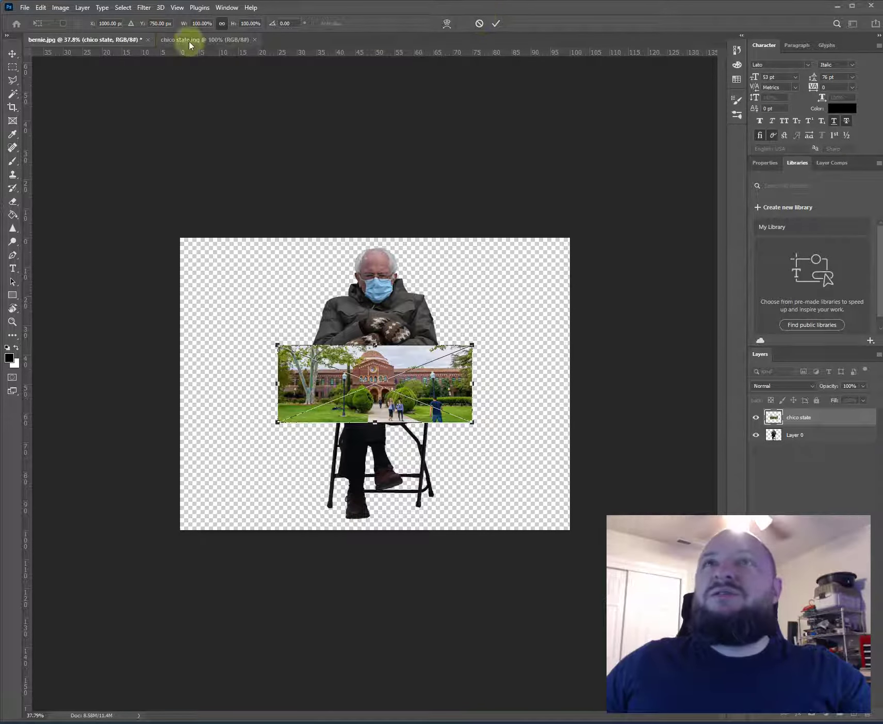
Cancel placing the chico state image in bernie.jpg, view the separate chico state.jpg document and return to bernie.jpg.
click(478, 24)
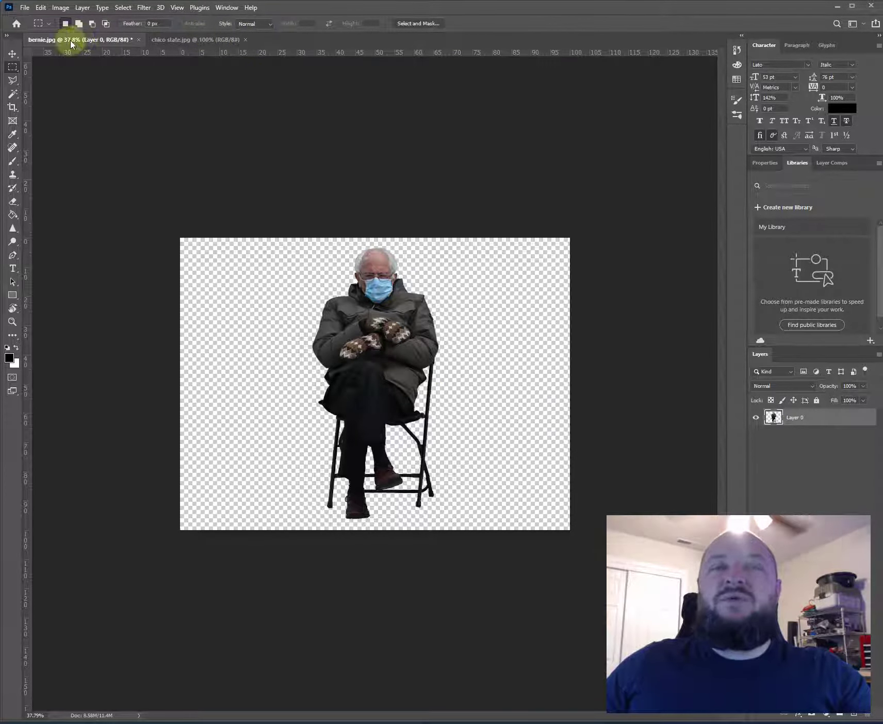
click(176, 40)
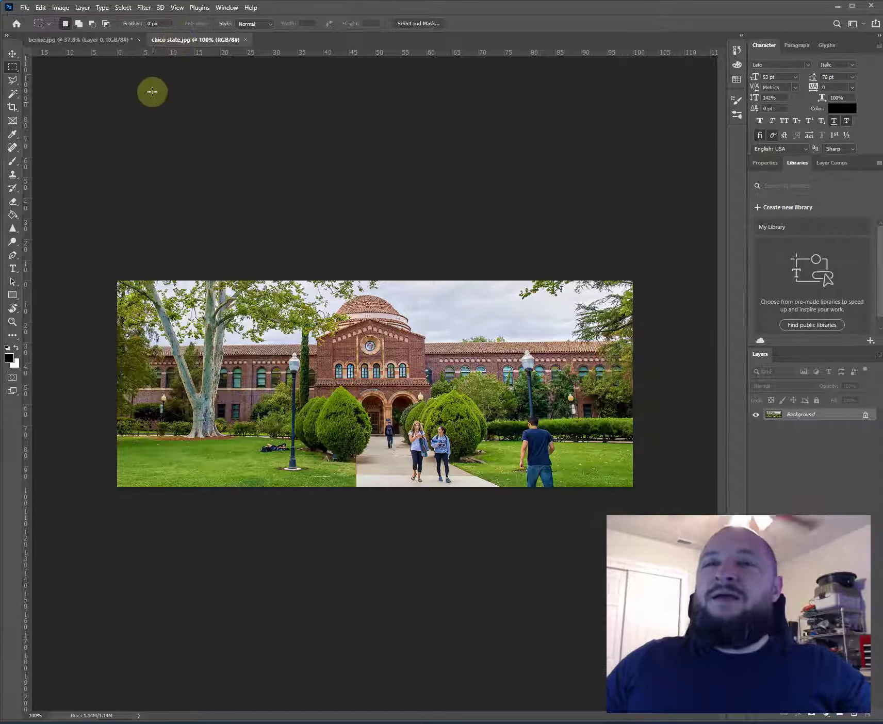
click(110, 40)
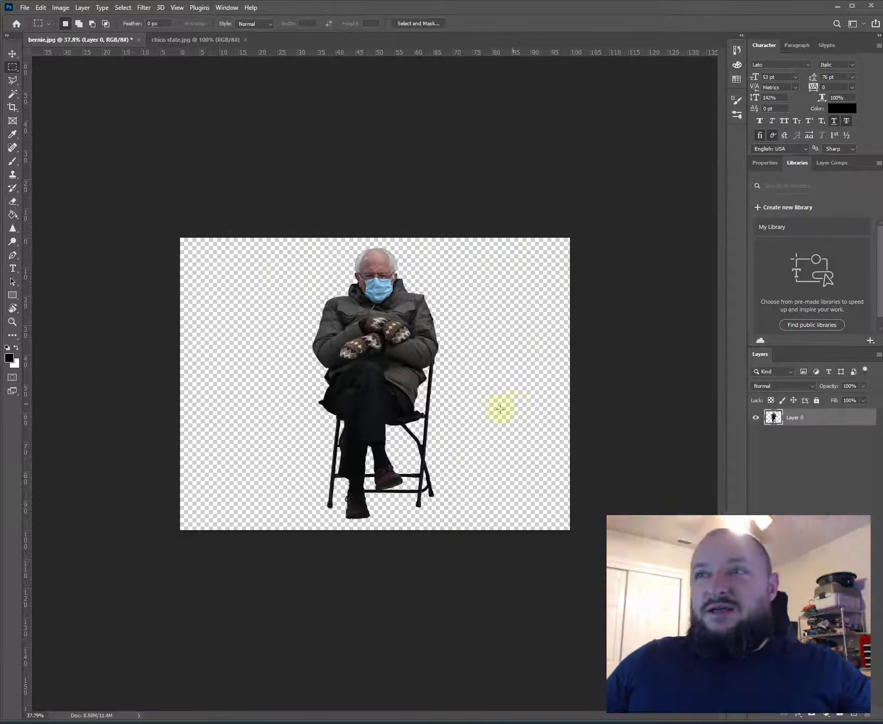
Erase the stray leftover pixels on both sides of the man with a 600 px eraser, checking the layer's transform bounds.
key(v)
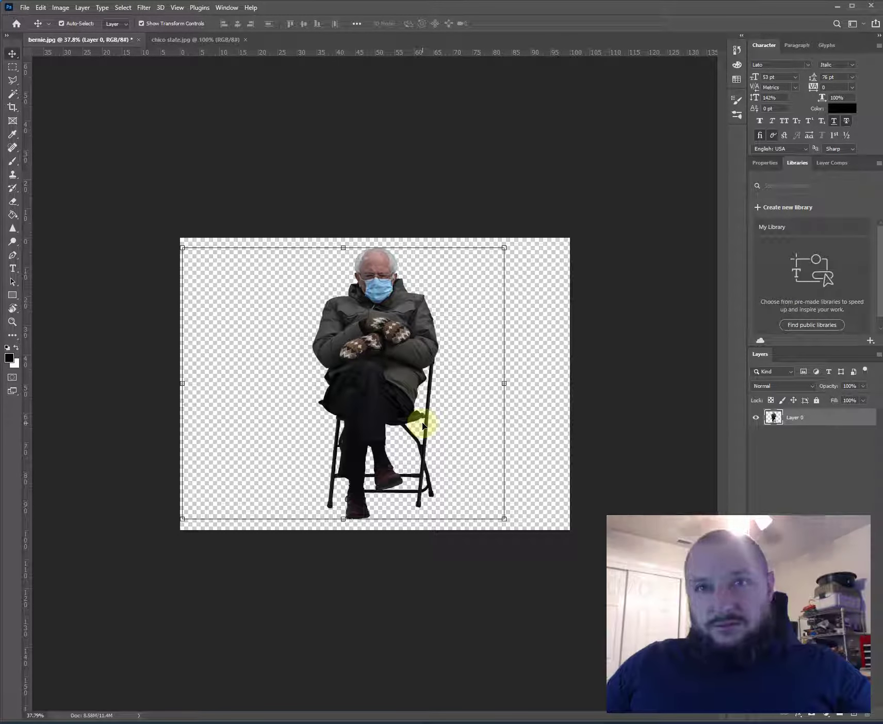
key(e)
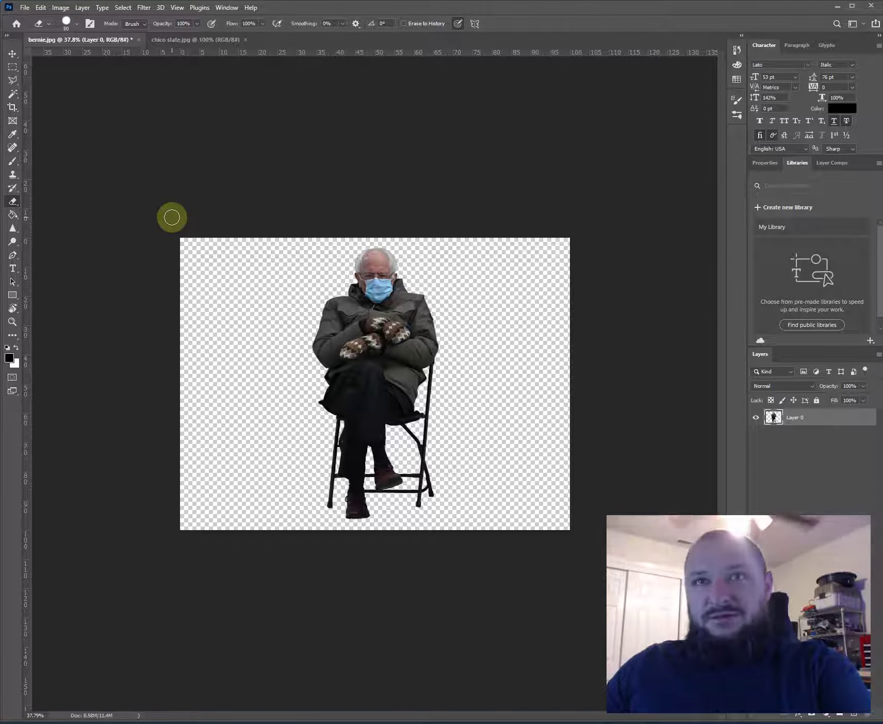
key(bracketright)
key(bracketright)
key(bracketright)
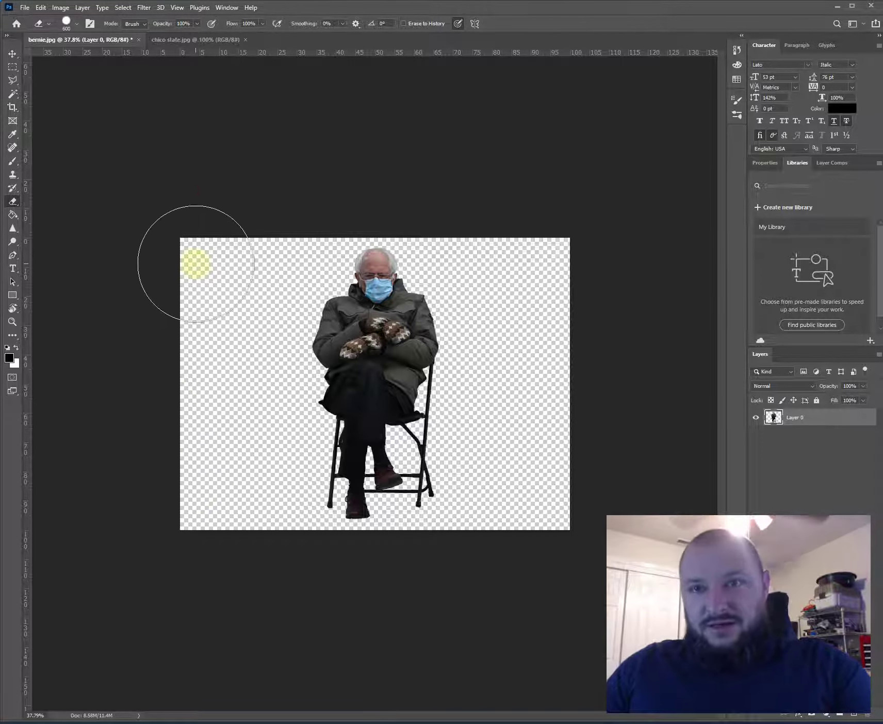
key(v)
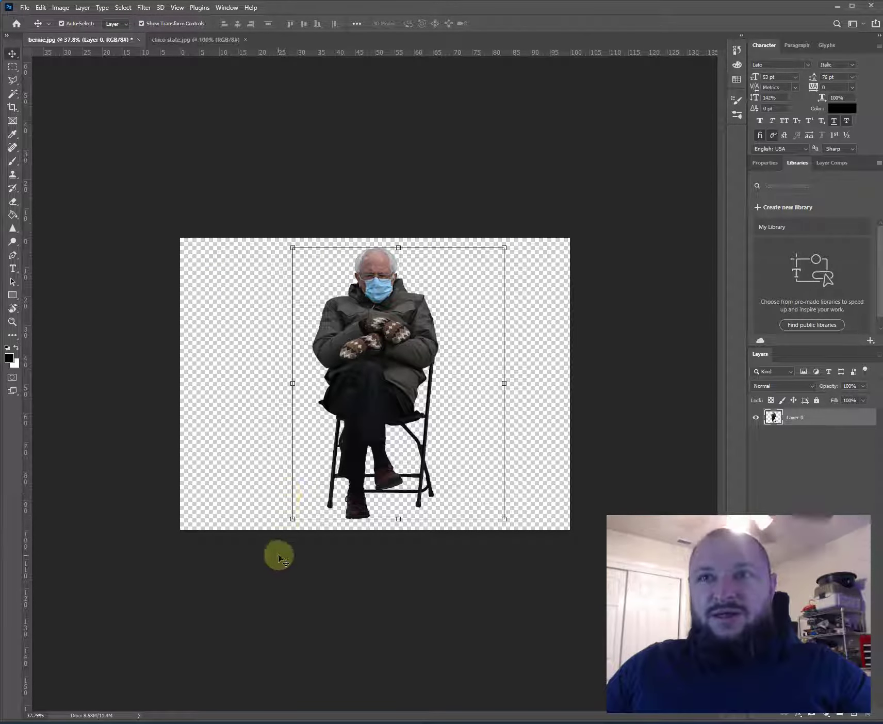
key(e)
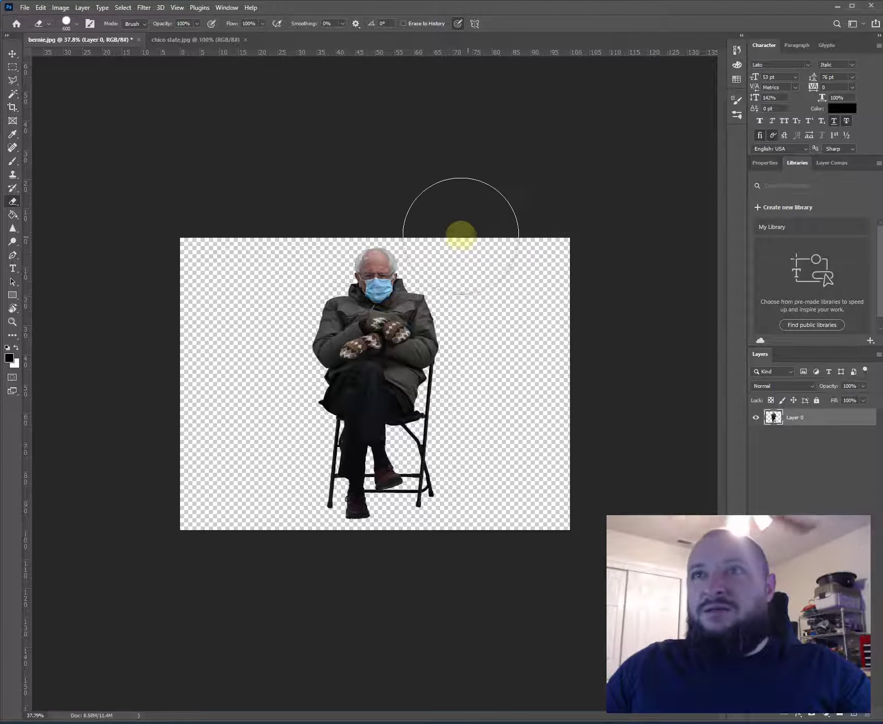
key(v)
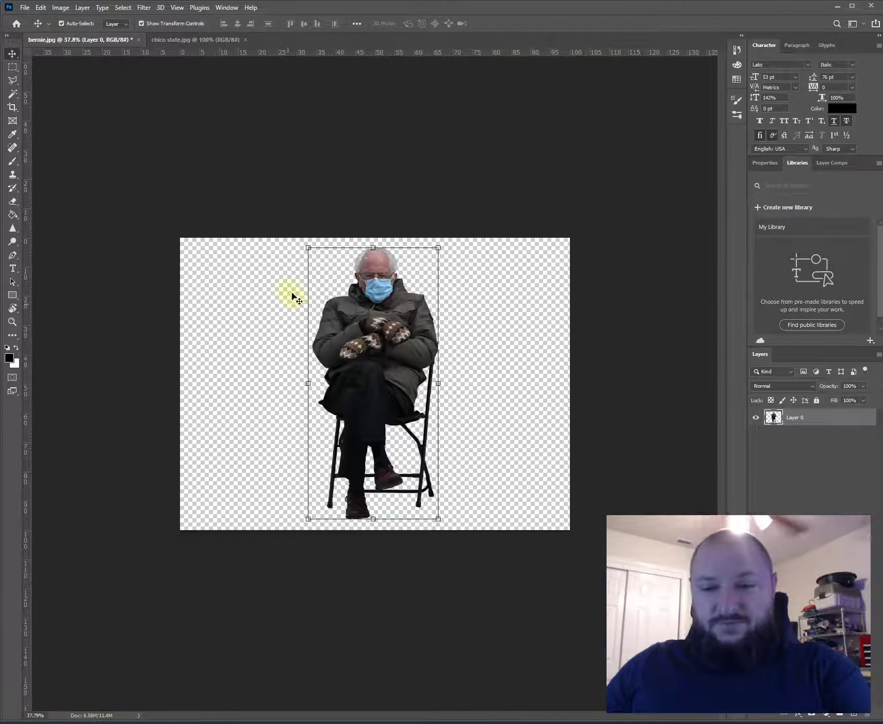
Erase the remaining stray pixels beside the seated man with a 500 px eraser and check the layer's transform bounds.
key(e)
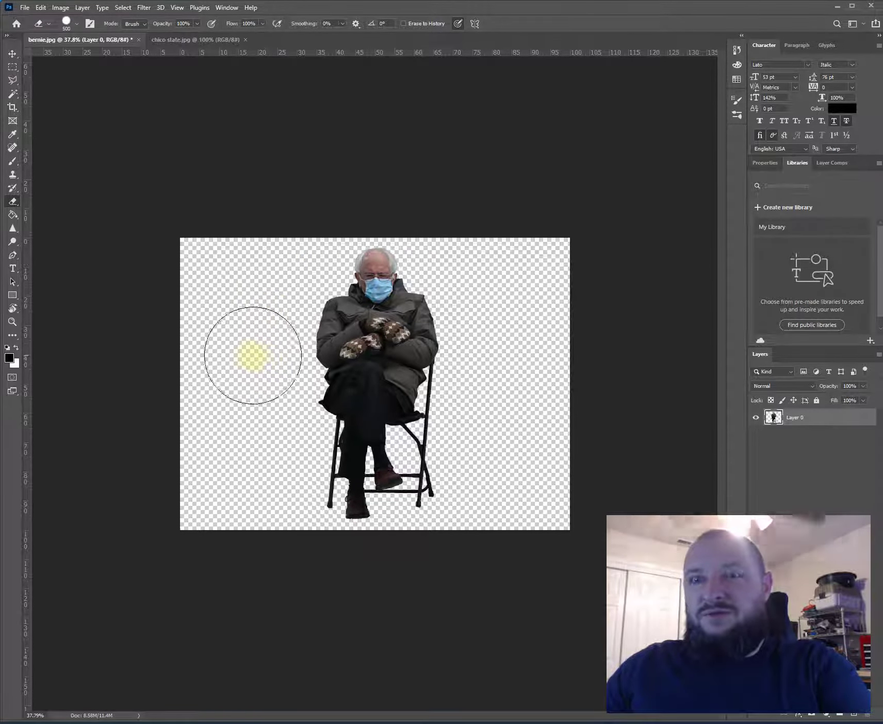
click(288, 259)
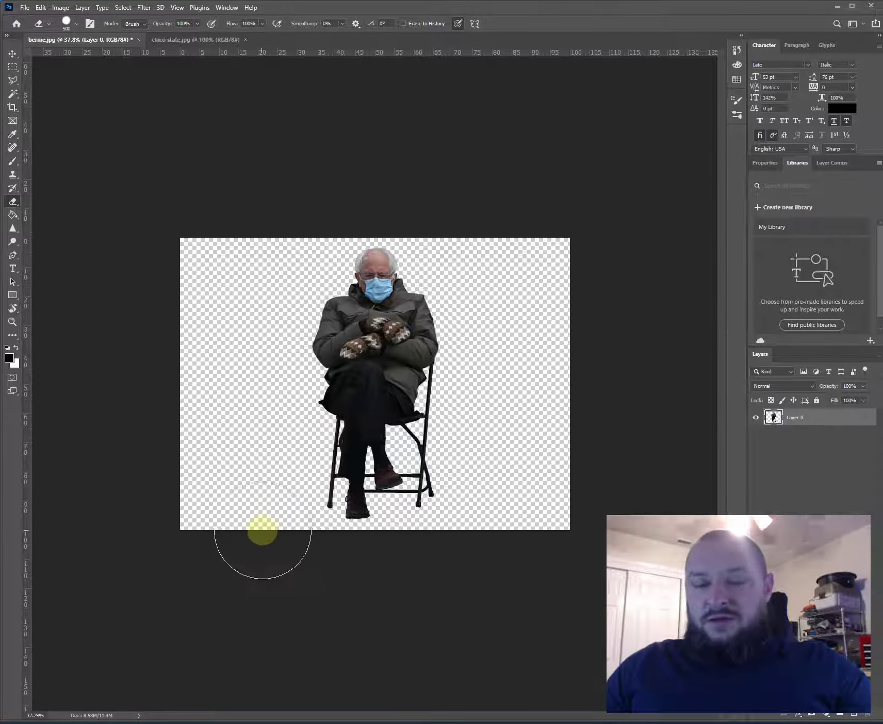
key(b)
key(ctrl)
key(v)
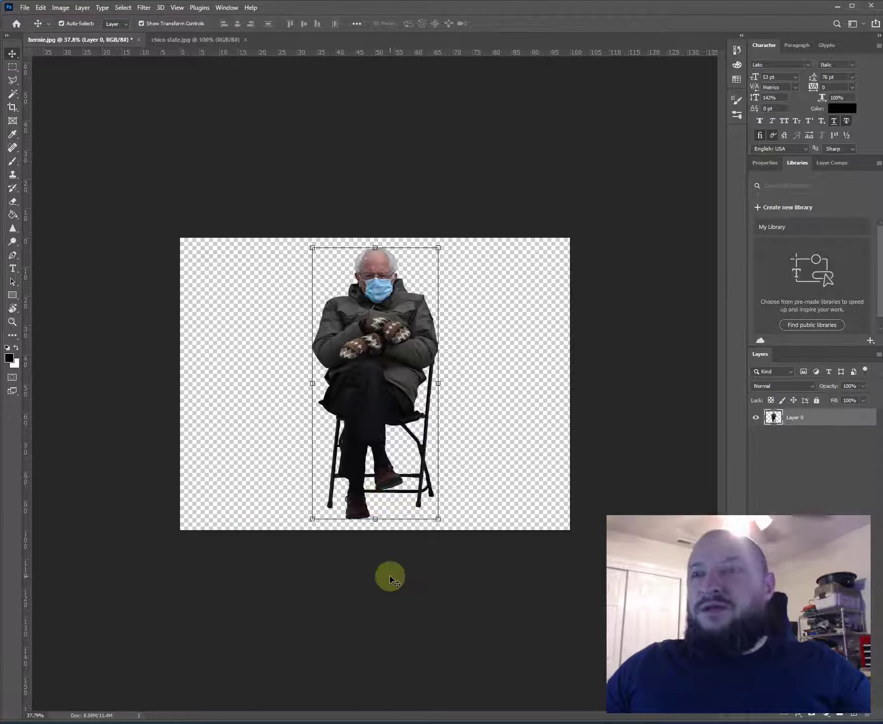
key(ctrl)
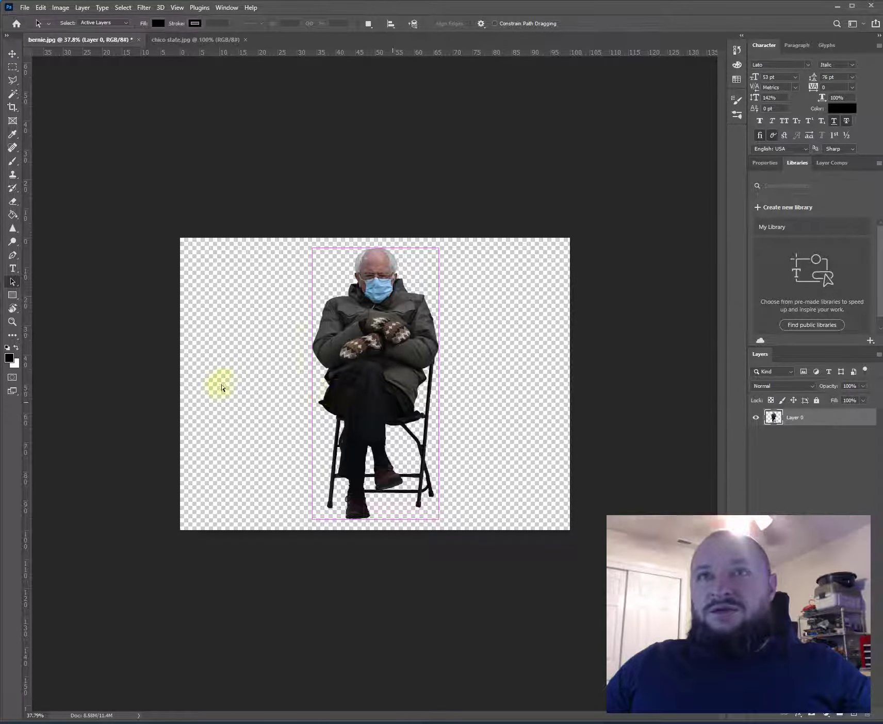
key(ctrl)
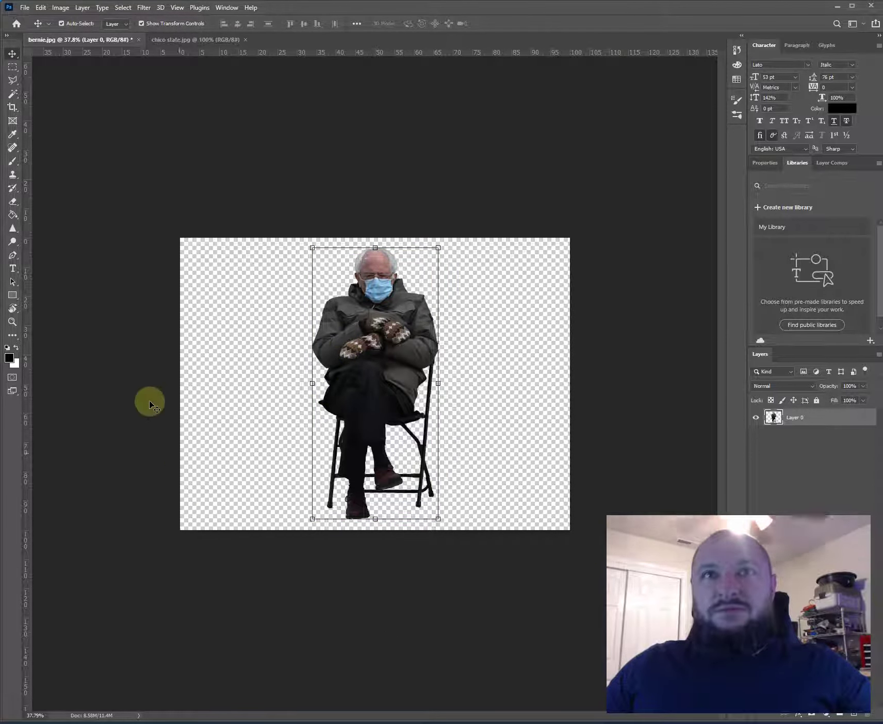
Select the whole bernie.jpg canvas and copy the cut-out man into chico state.jpg as a new layer.
key(m)
key(ctrl+a)
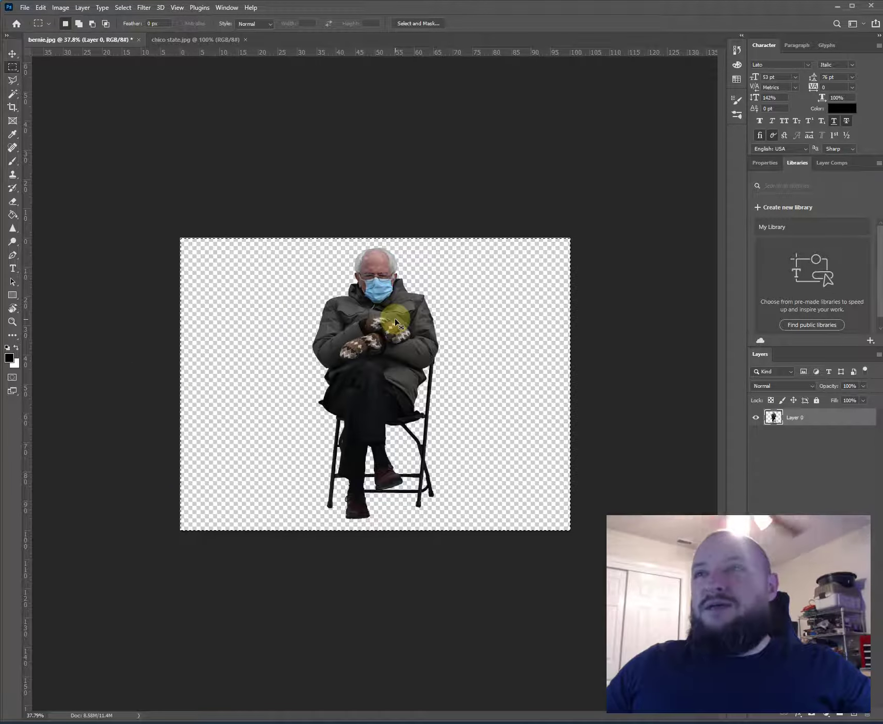
key(ctrl+Tab)
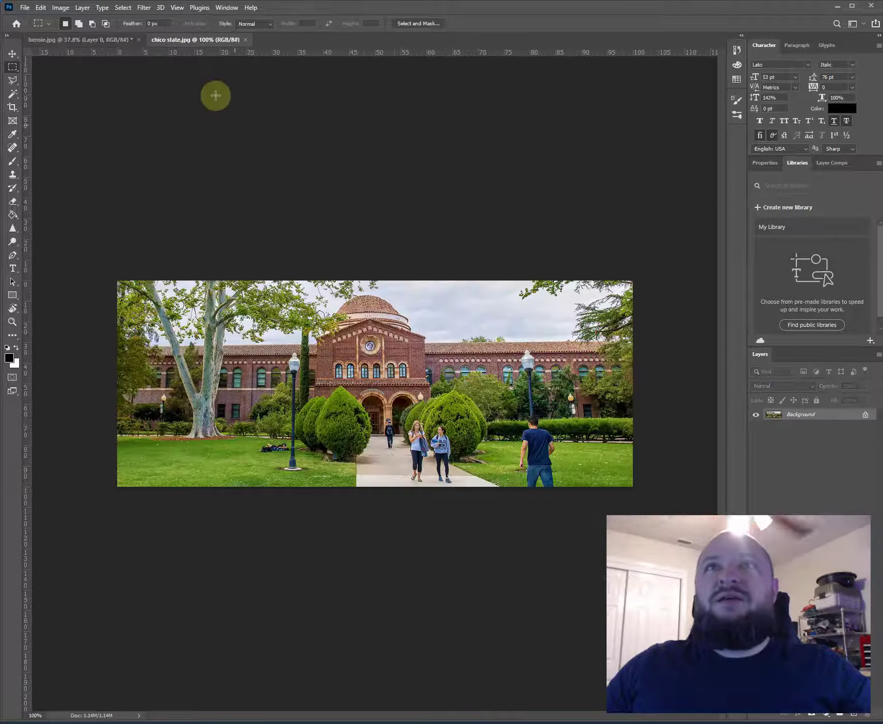
key(v)
key(ctrl+v)
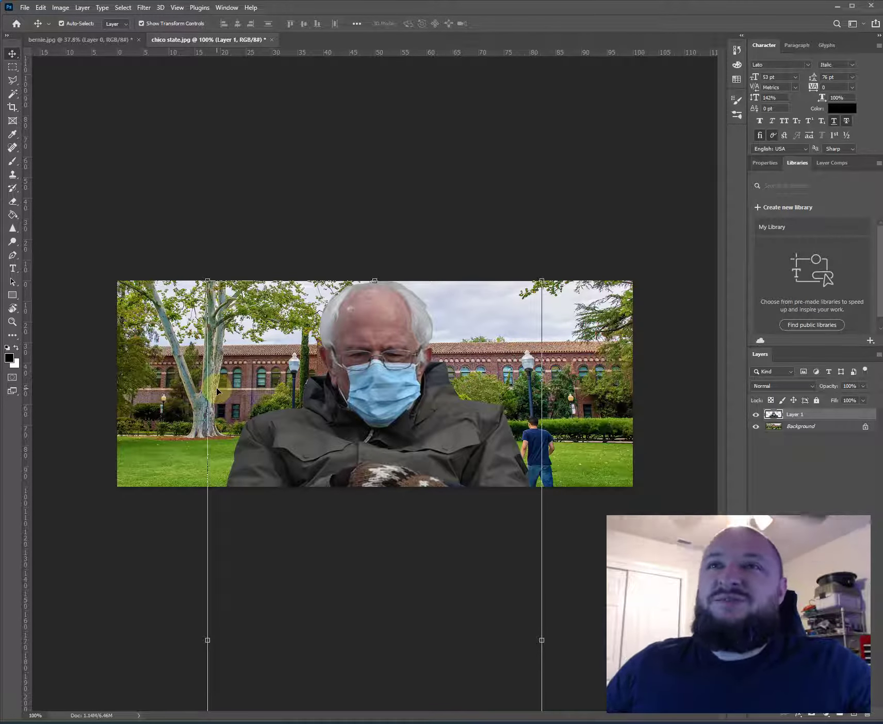
Scale the pasted man down proportionally to 14.89% in the campus photo.
scroll(373, 382, down, 1)
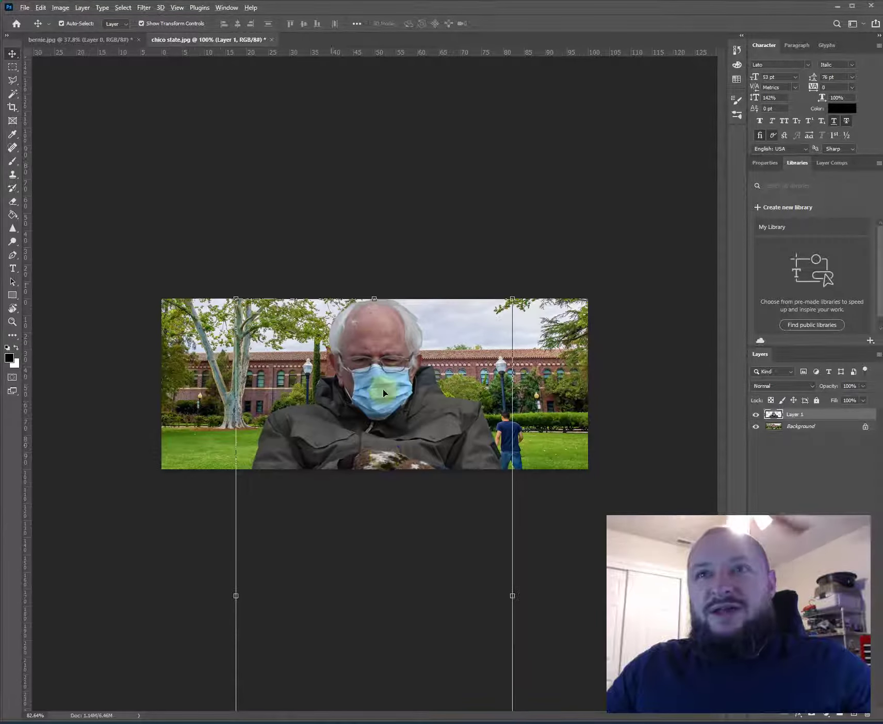
scroll(376, 386, down, 1)
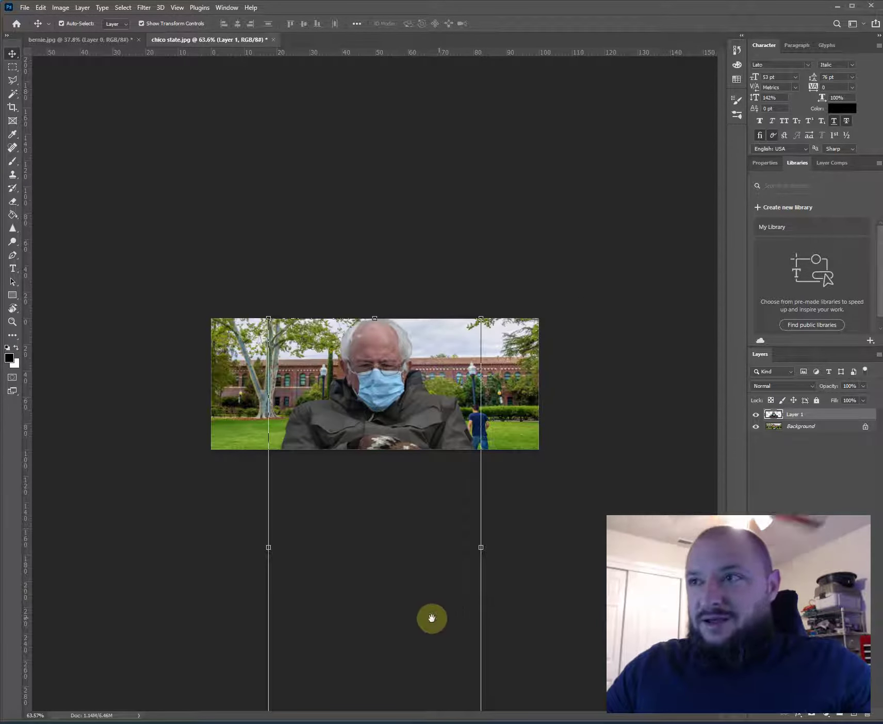
scroll(306, 523, down, 1)
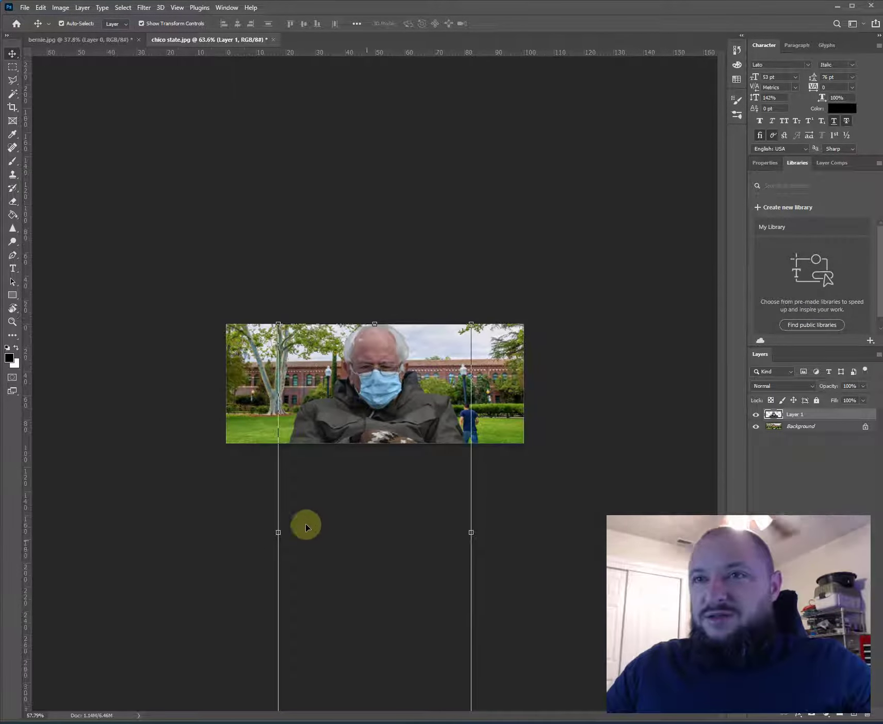
scroll(238, 483, down, 1)
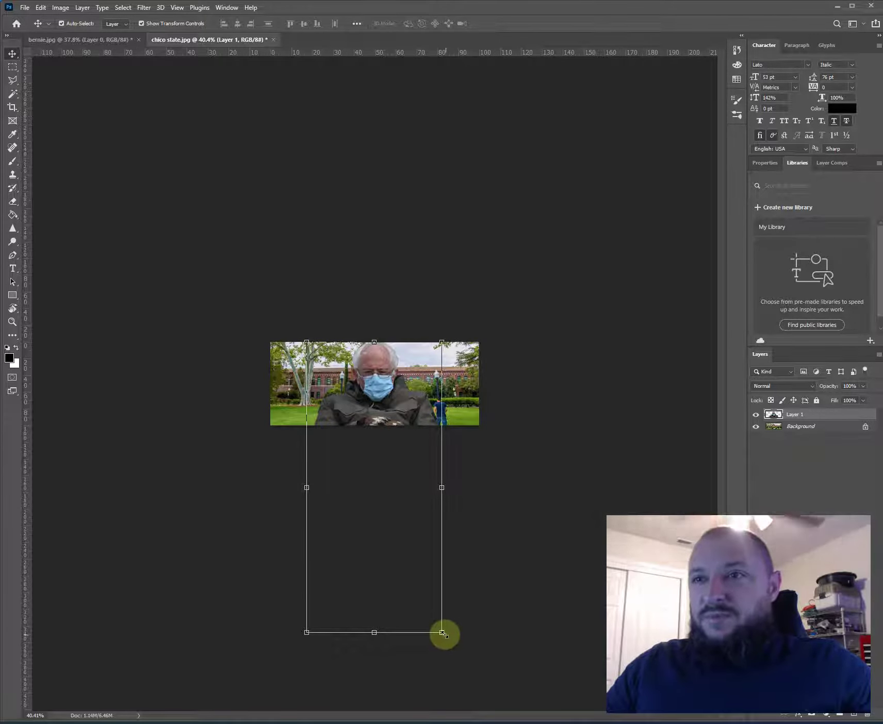
drag(443, 633, 323, 393)
scroll(323, 393, up, 5)
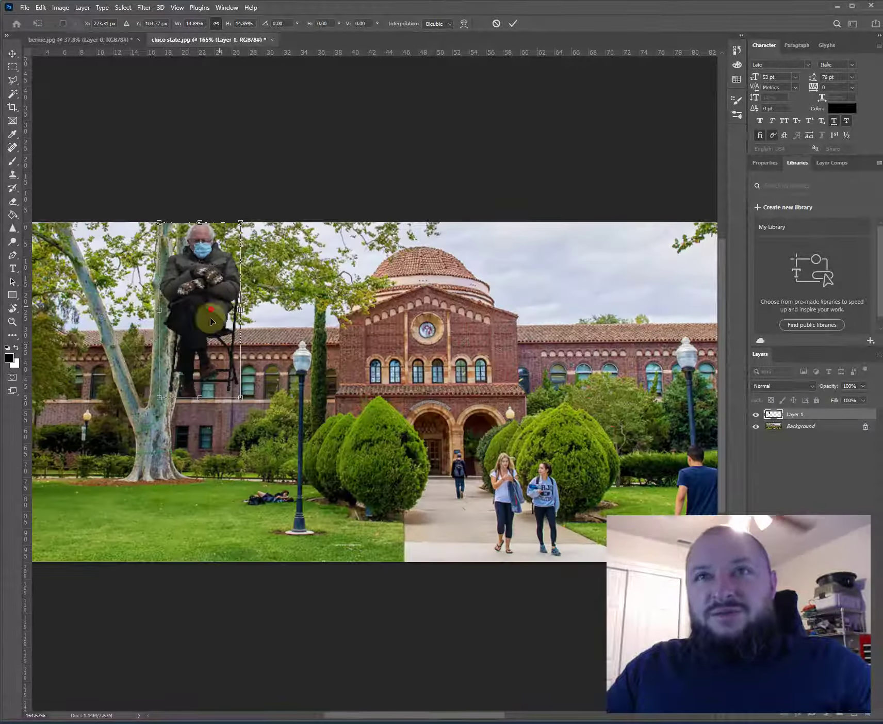
Move the man down onto the lawn, scale him to 3.82% beside the people lying on the grass, and apply the transform.
drag(212, 333, 423, 220)
scroll(220, 423, up, 4)
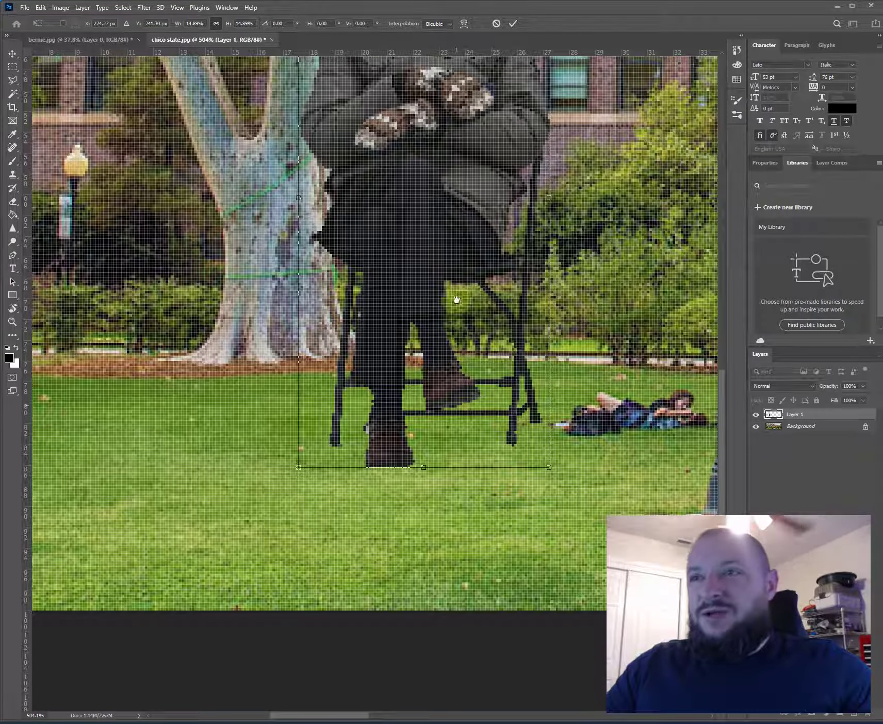
drag(456, 299, 239, 261)
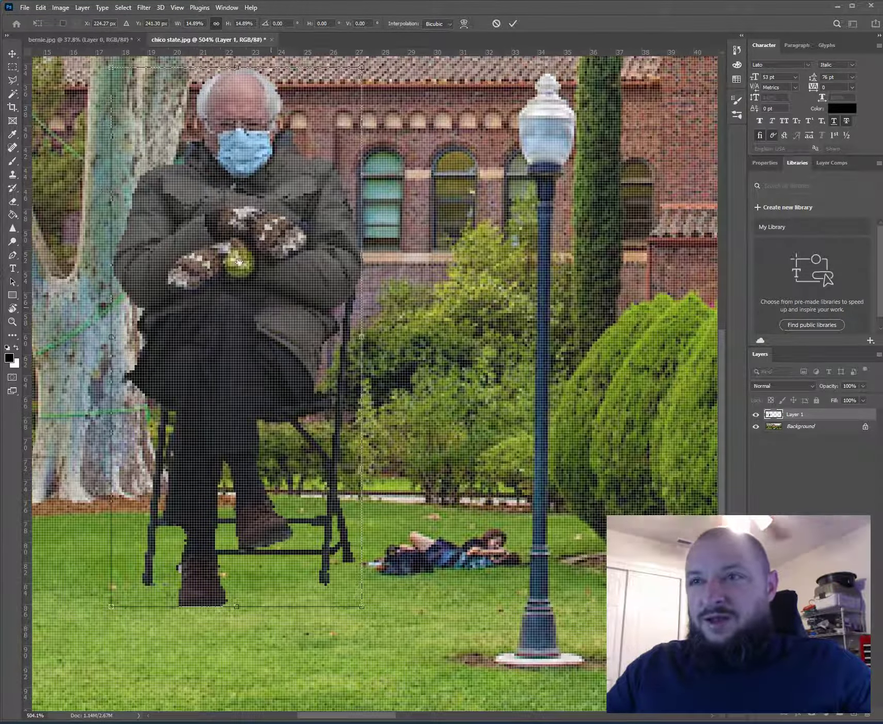
drag(111, 67, 363, 451)
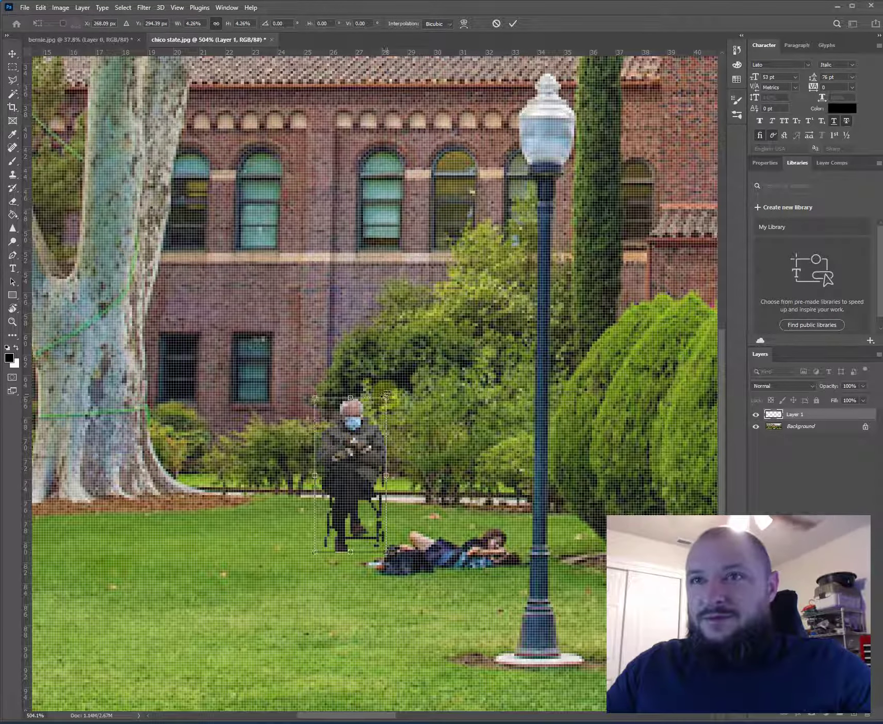
drag(385, 398, 379, 414)
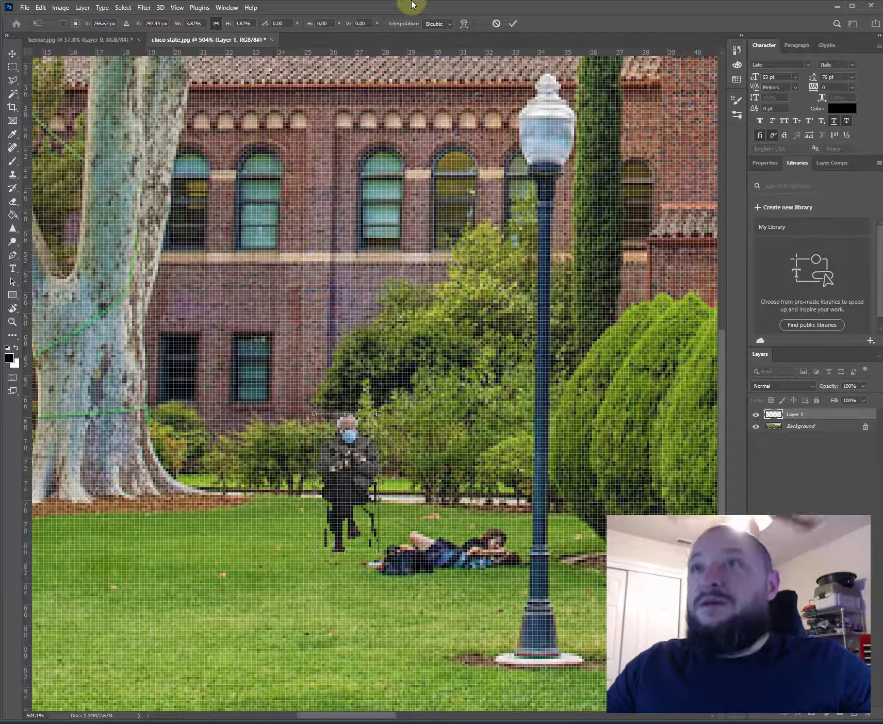
click(513, 23)
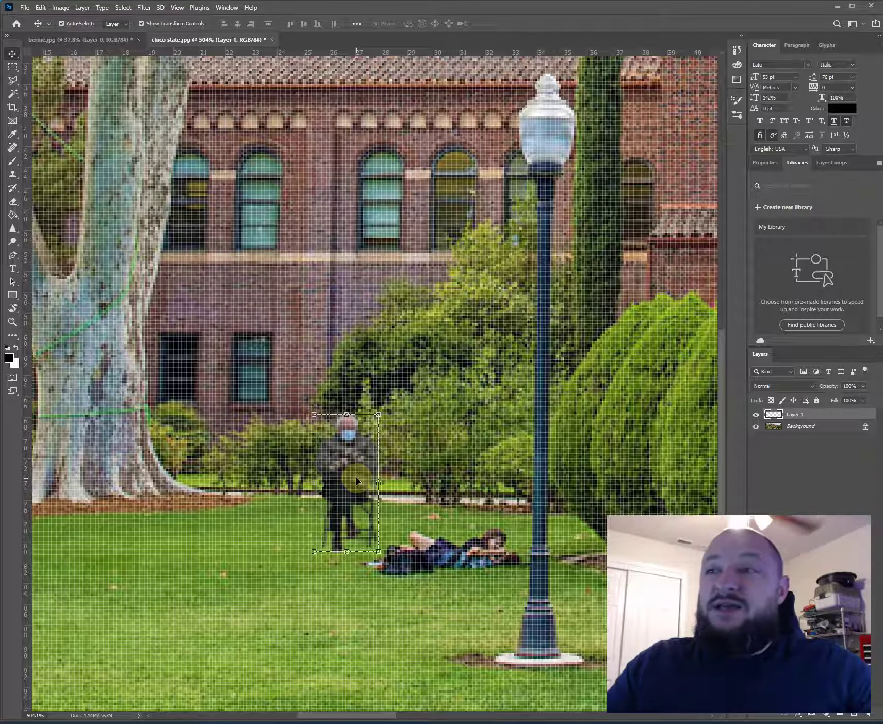
Deselect the man's layer and examine the composite around the tree and lawn, both up close and from a distance.
click(262, 553)
scroll(268, 577, down, 3)
scroll(266, 565, down, 4)
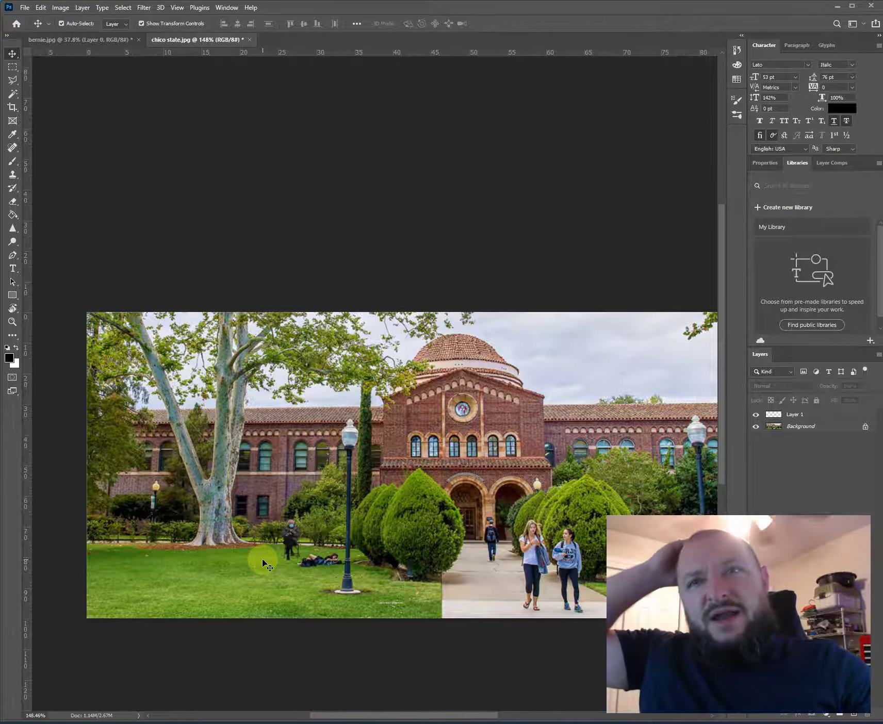
scroll(199, 505, up, 10)
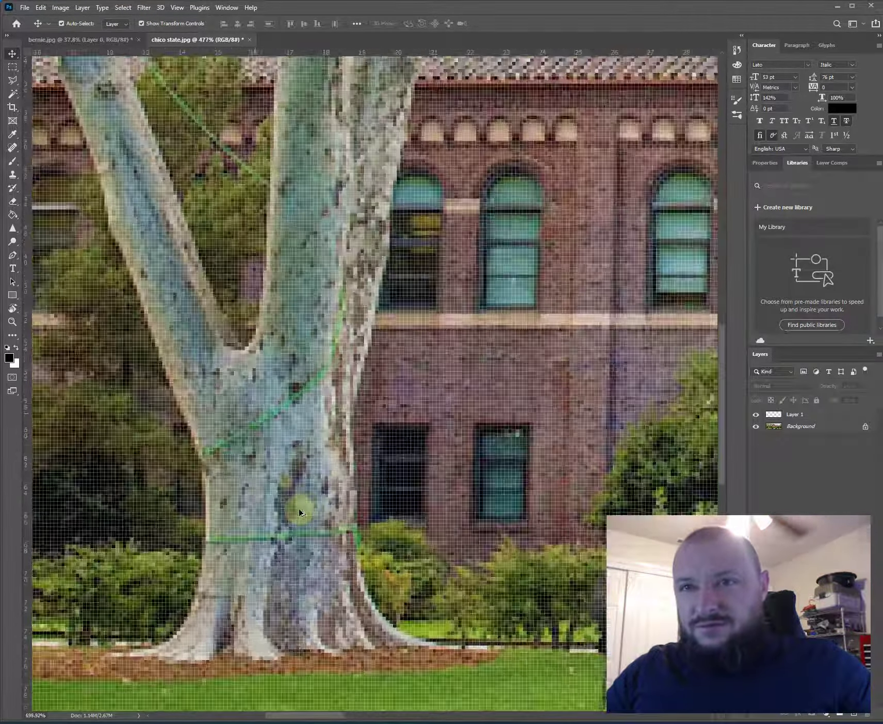
scroll(299, 508, down, 5)
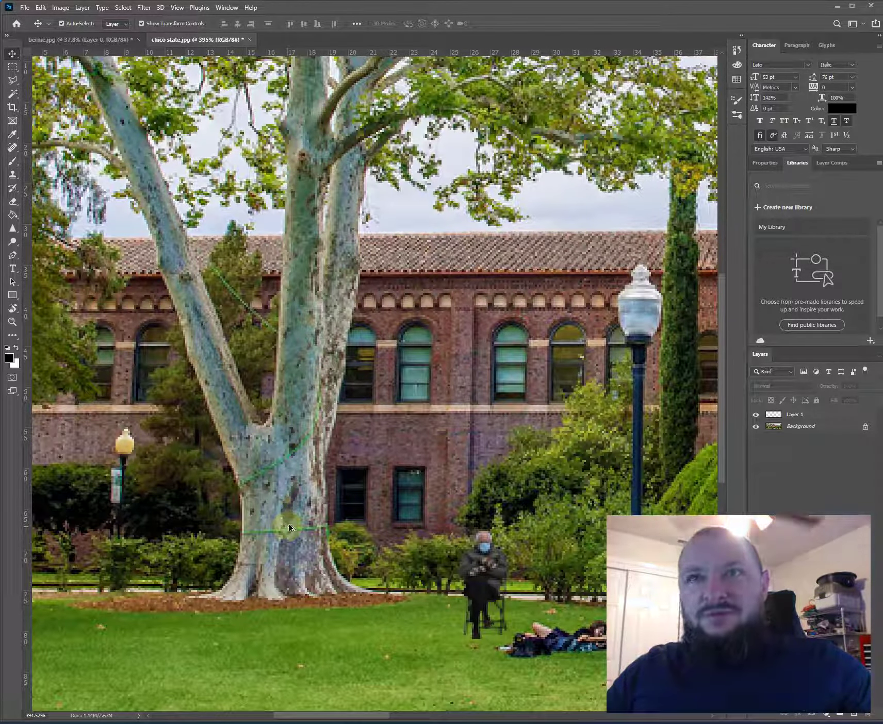
scroll(286, 541, down, 4)
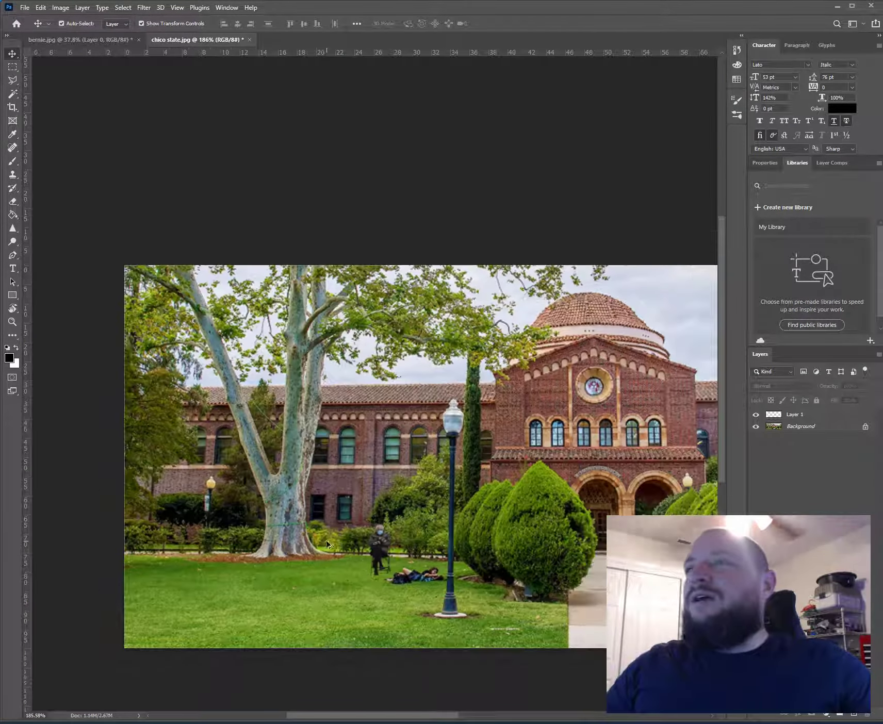
Move the seated man slightly toward the tree on the lawn and deselect his layer.
scroll(327, 540, down, 5)
scroll(326, 540, right, 5)
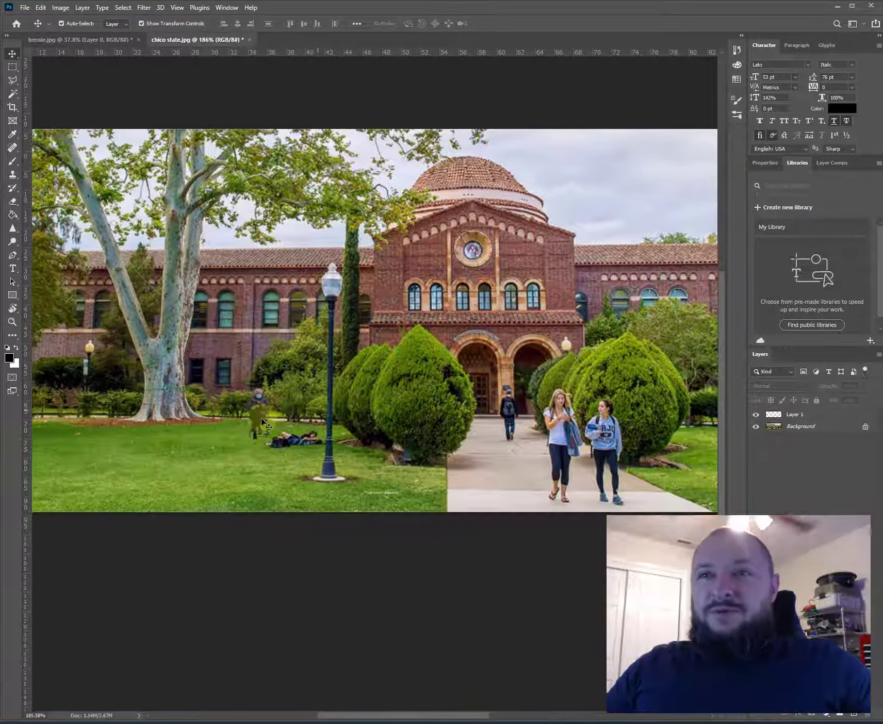
drag(263, 423, 237, 429)
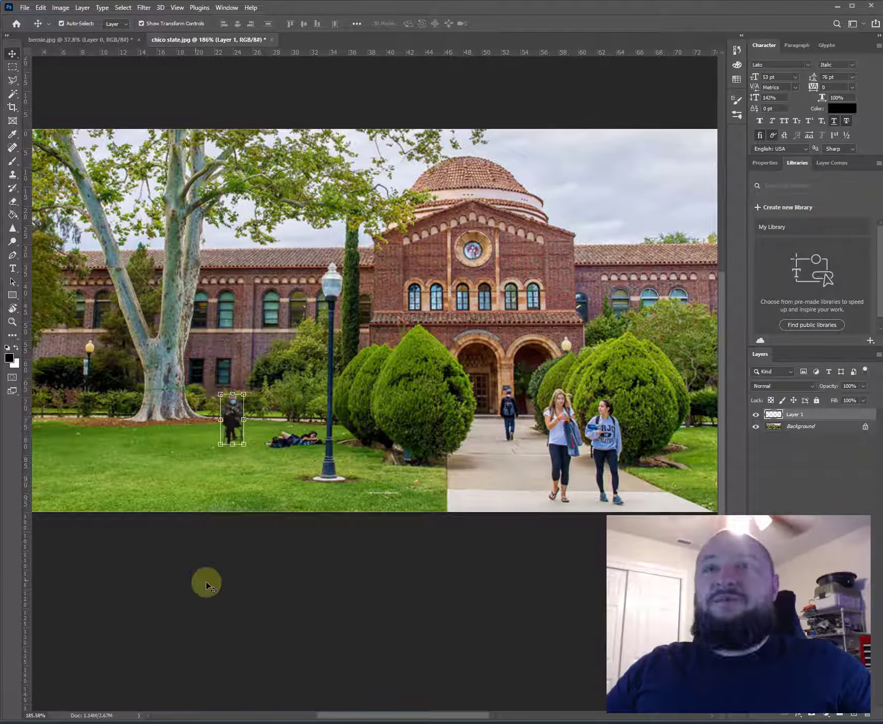
click(236, 567)
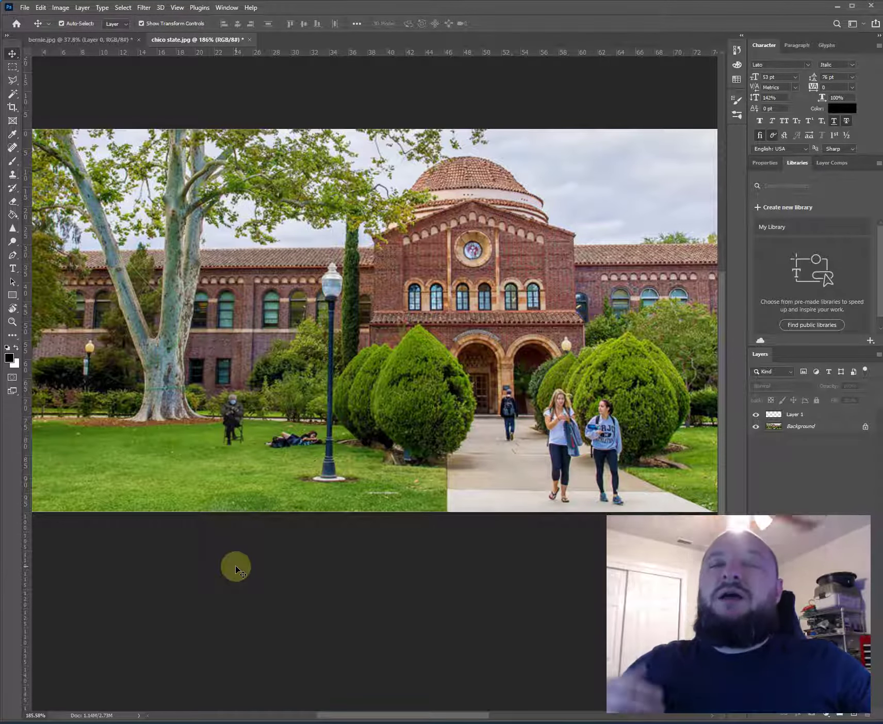
Compare the bernie.jpg and chico state.jpg documents, finish in bernie.jpg and deselect its layer.
key(ctrl+Tab)
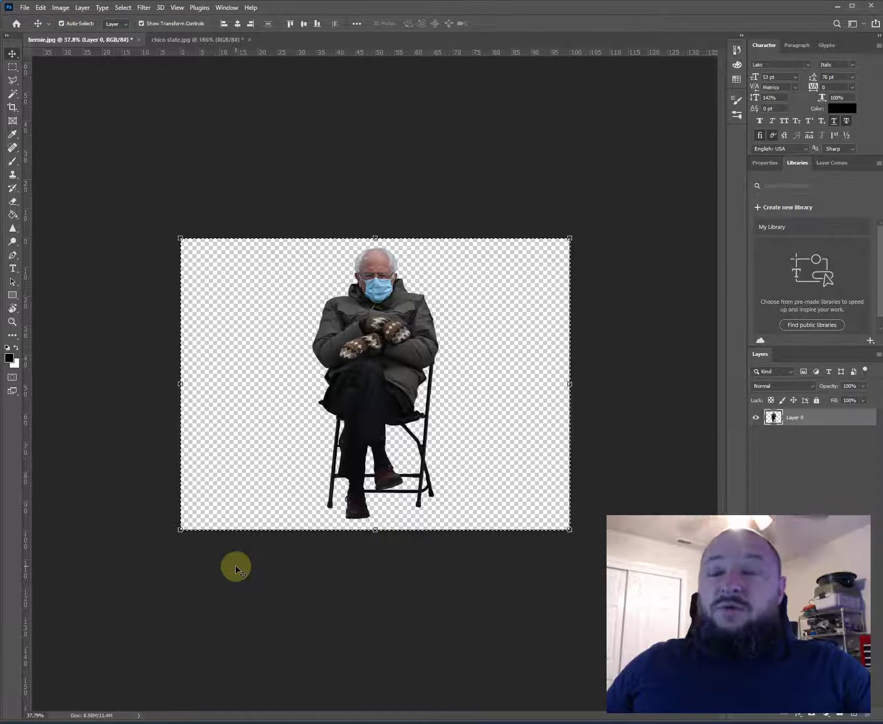
key(ctrl+Tab)
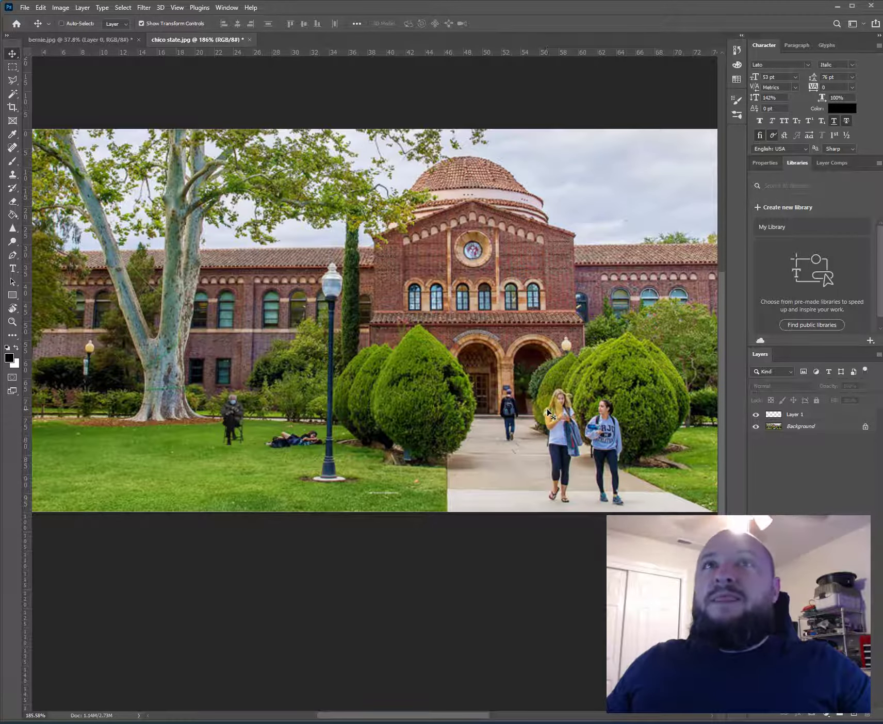
key(ctrl+Tab)
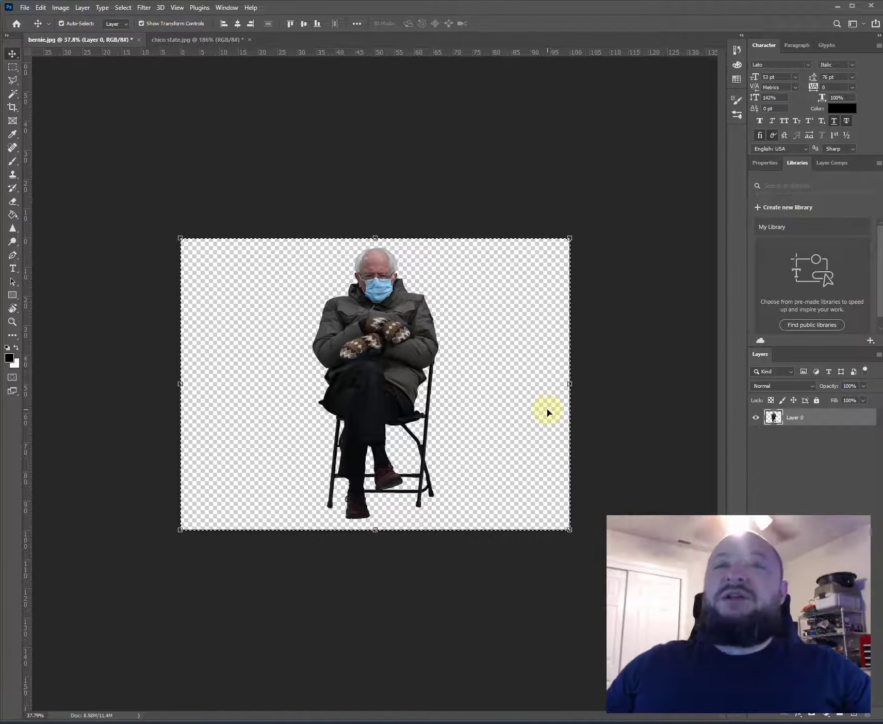
click(256, 197)
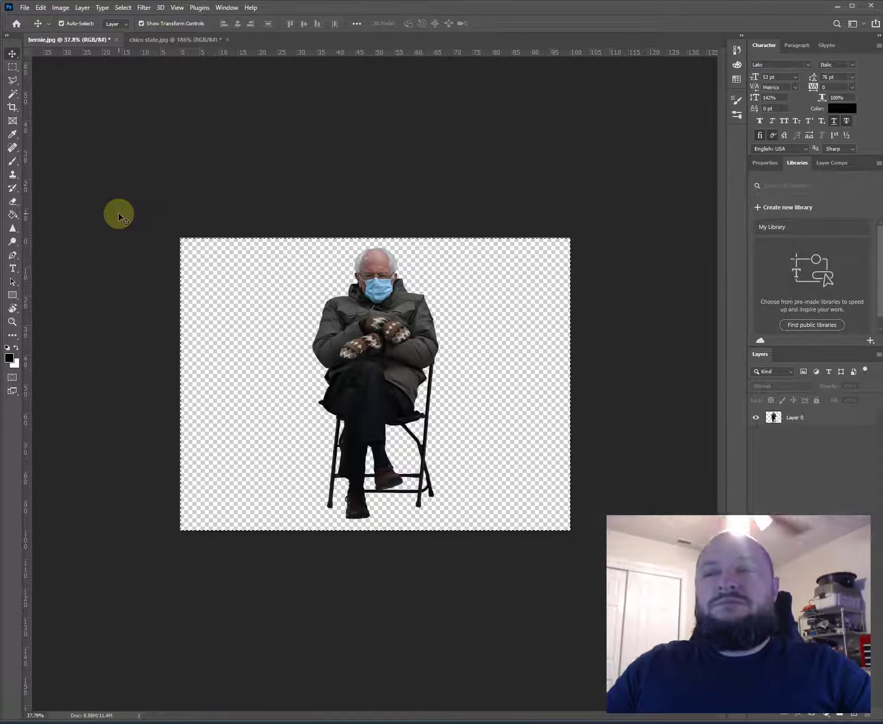
Load the outline of Layer 0's pixels as a selection and move the man slightly down on the canvas.
click(356, 321)
click(399, 339)
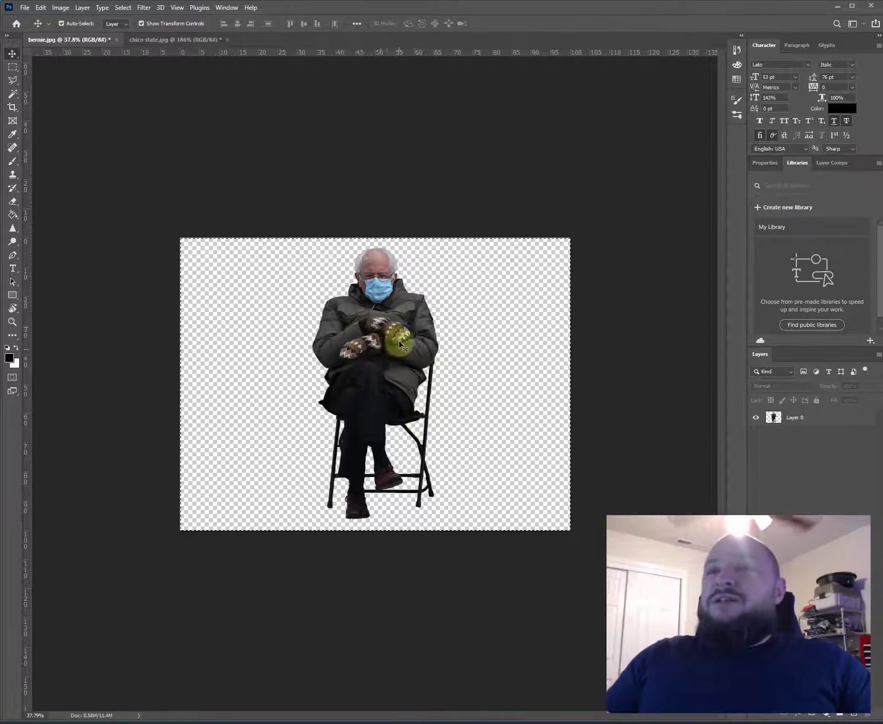
ctrl+click(774, 417)
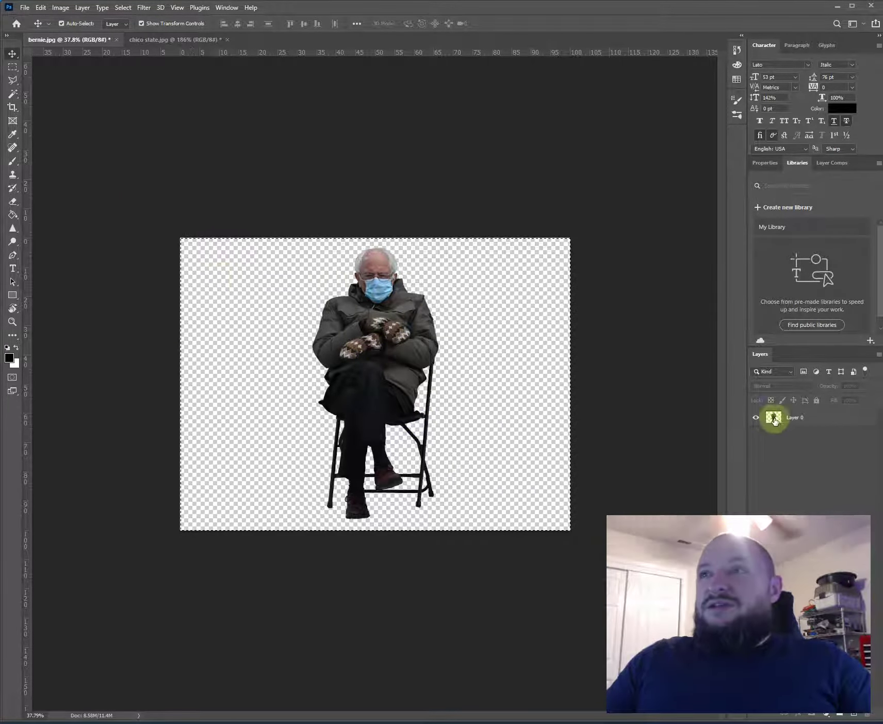
mouse_move(389, 370)
mouse_down()
mouse_move(394, 356)
mouse_move(371, 361)
mouse_move(385, 359)
mouse_up()
click(405, 323)
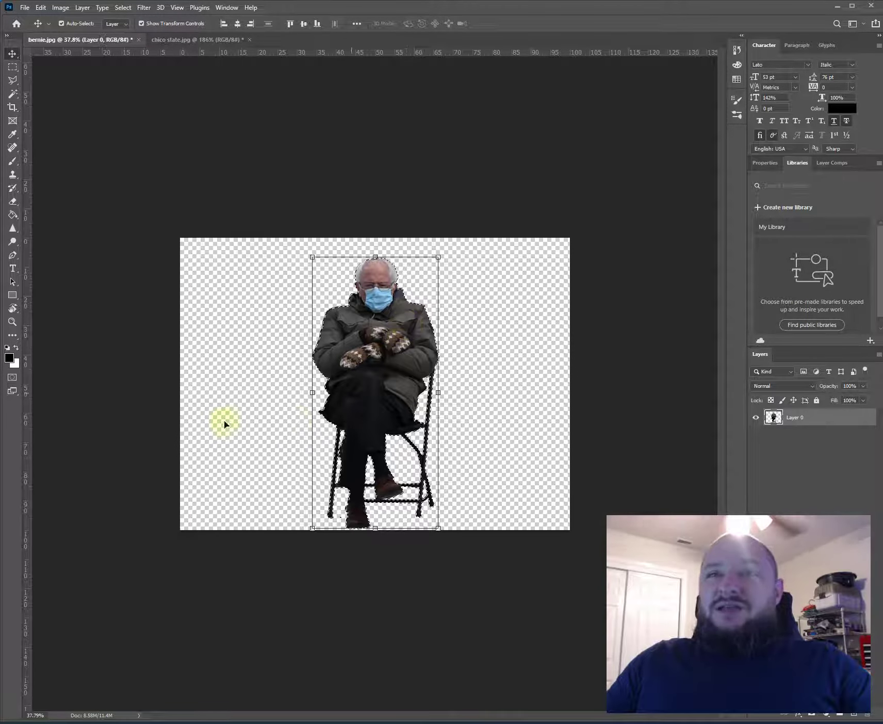
Paint the selected man and chair solid black with a 900 px brush.
click(14, 162)
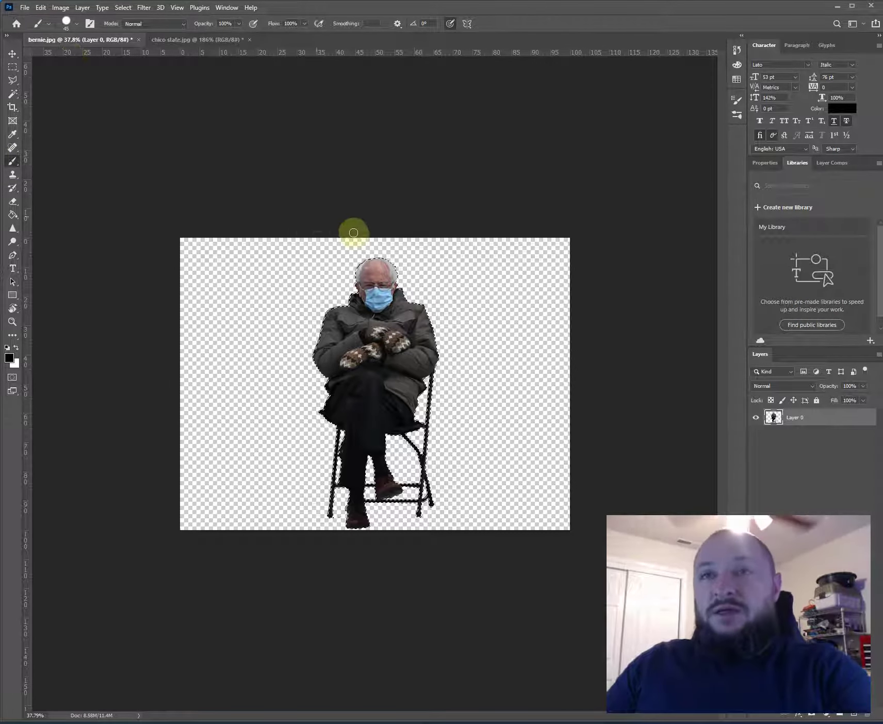
key(bracketright)
key(bracketright)
key(bracketright)
key(bracketright)
key(bracketright)
key(bracketright)
key(bracketright)
key(bracketright)
key(bracketright)
key(bracketright)
key(bracketright)
key(bracketright)
key(bracketright)
key(bracketright)
key(bracketright)
key(bracketright)
key(bracketright)
key(bracketright)
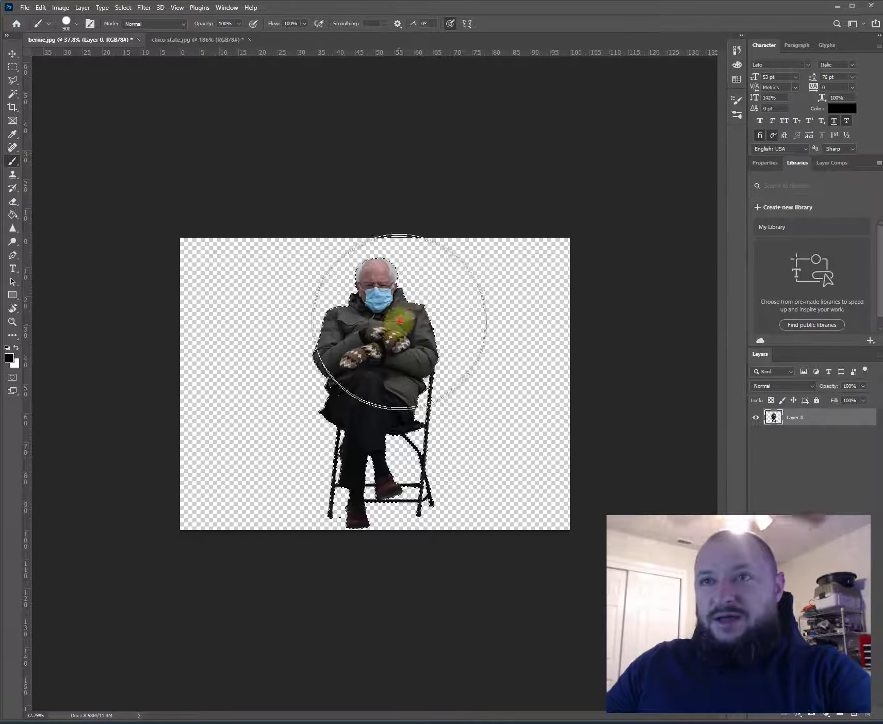
mouse_move(394, 315)
mouse_down()
mouse_move(380, 511)
mouse_move(272, 419)
mouse_up()
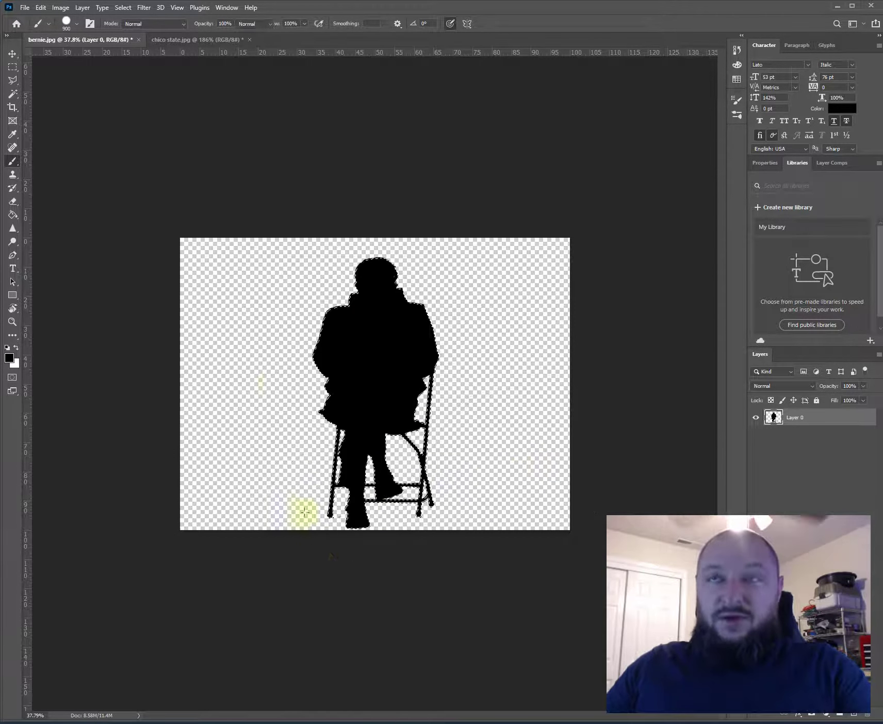
Deselect the outline in bernie.jpg, then copy the black silhouette into chico state.jpg as a new layer.
key(m)
click(246, 104)
key(v)
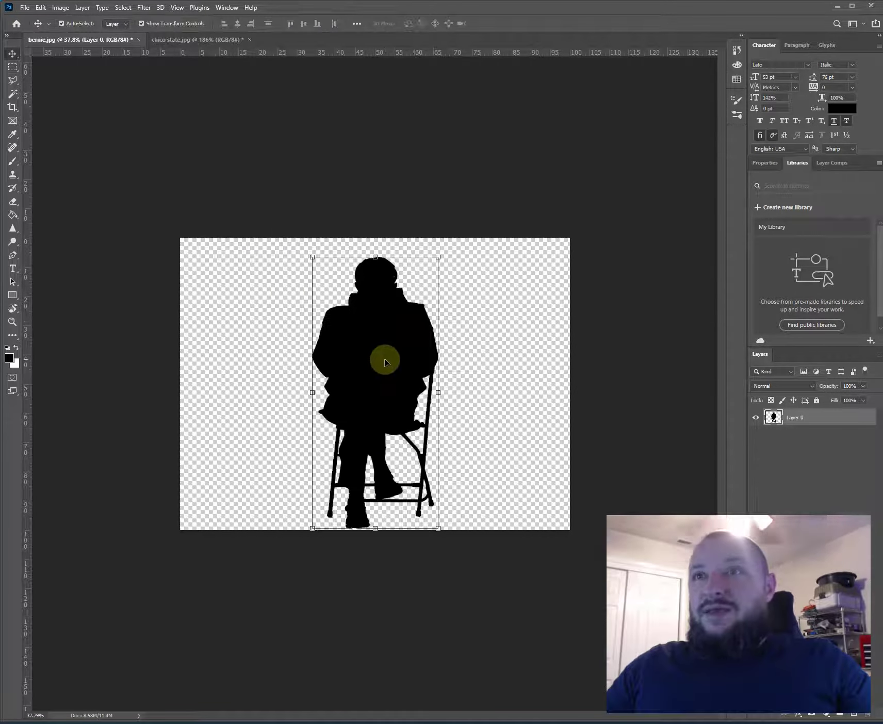
key(ctrl+Tab)
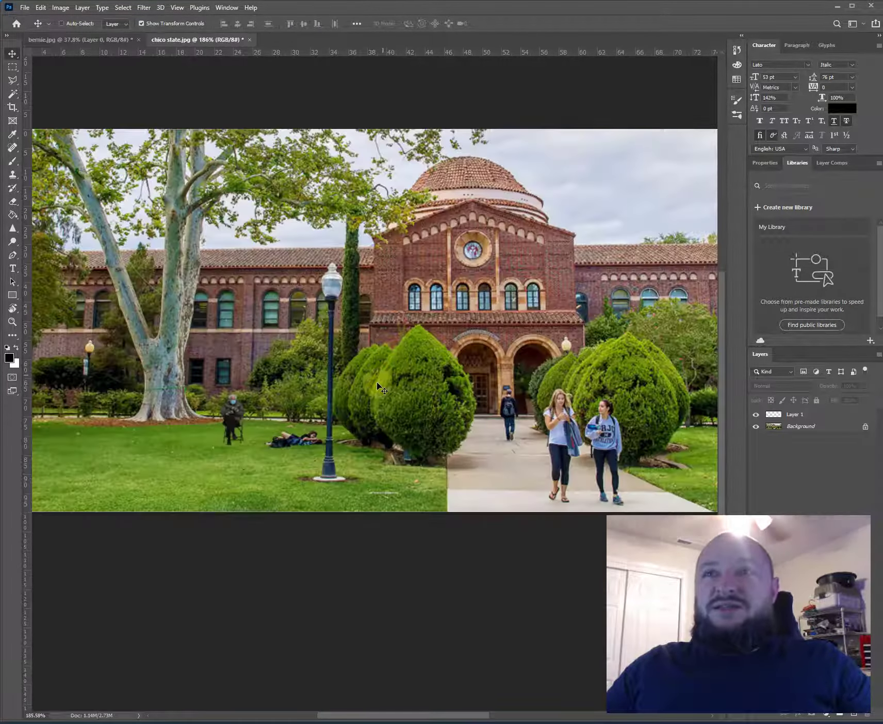
key(ctrl+v)
scroll(317, 367, down, 6)
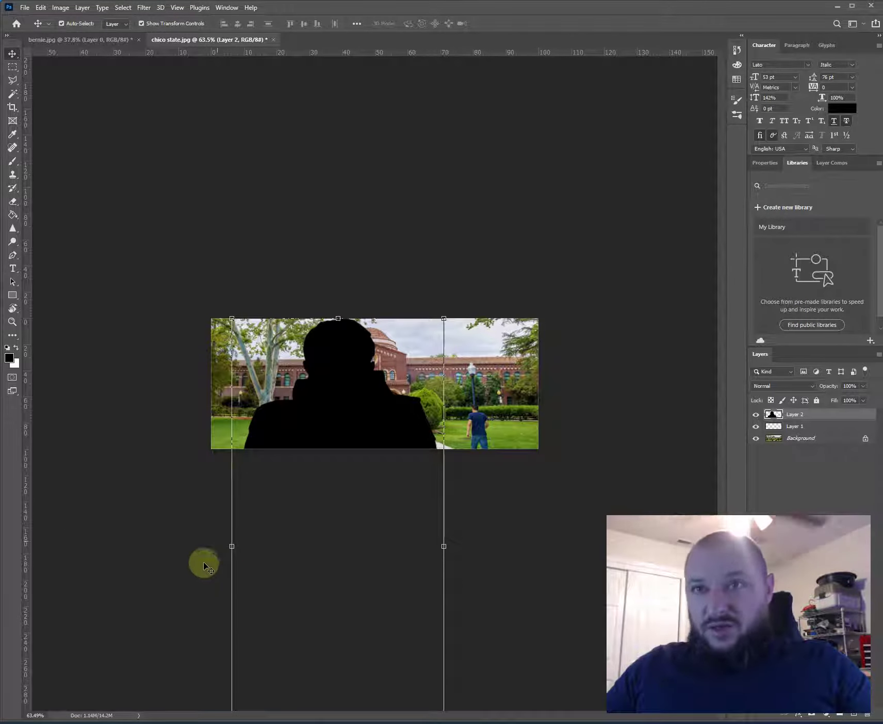
scroll(206, 573, down, 1)
key(f)
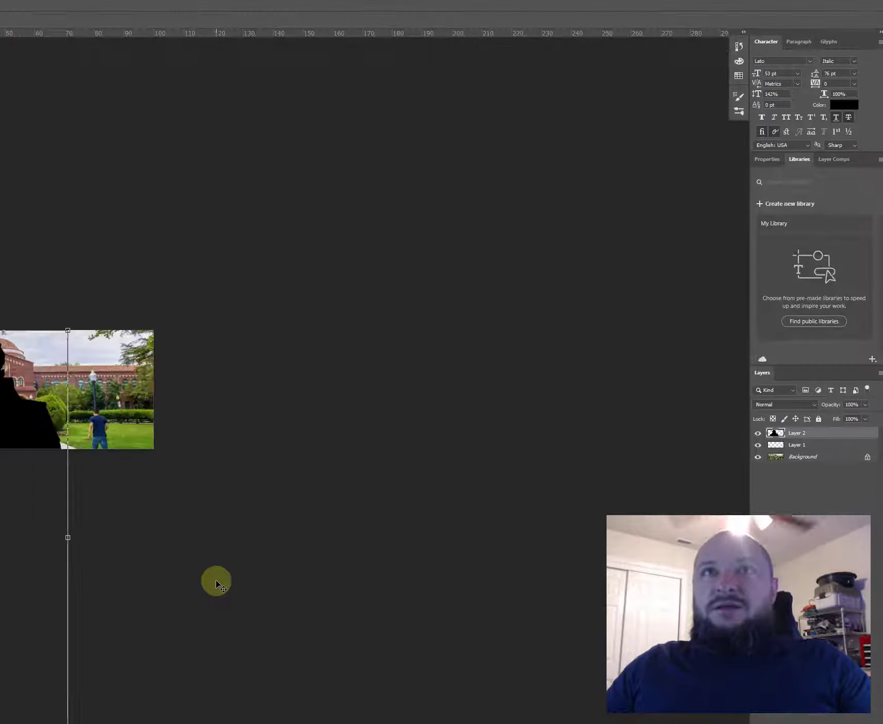
key(f)
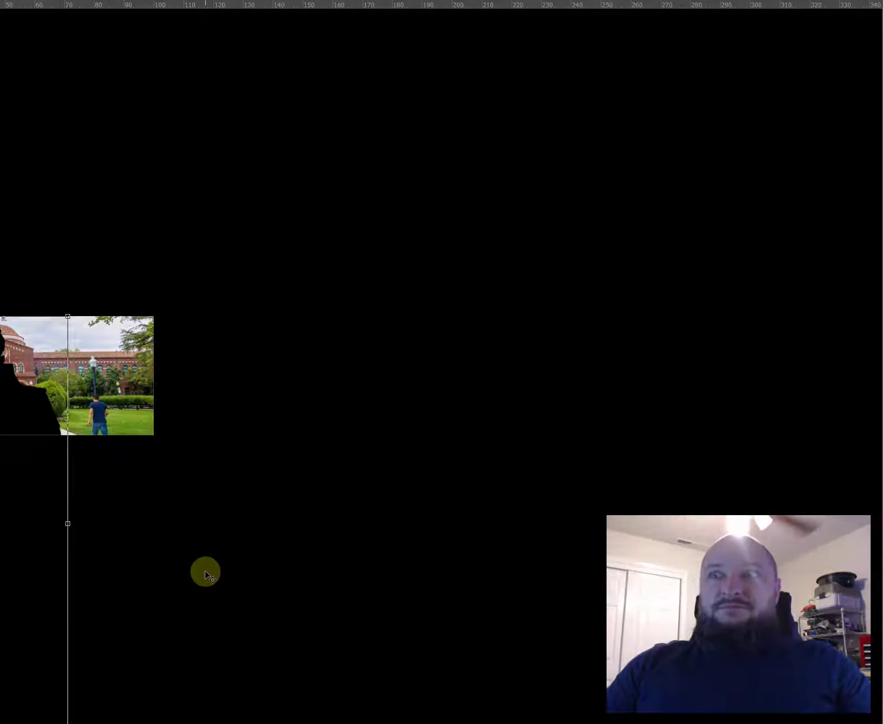
key(f)
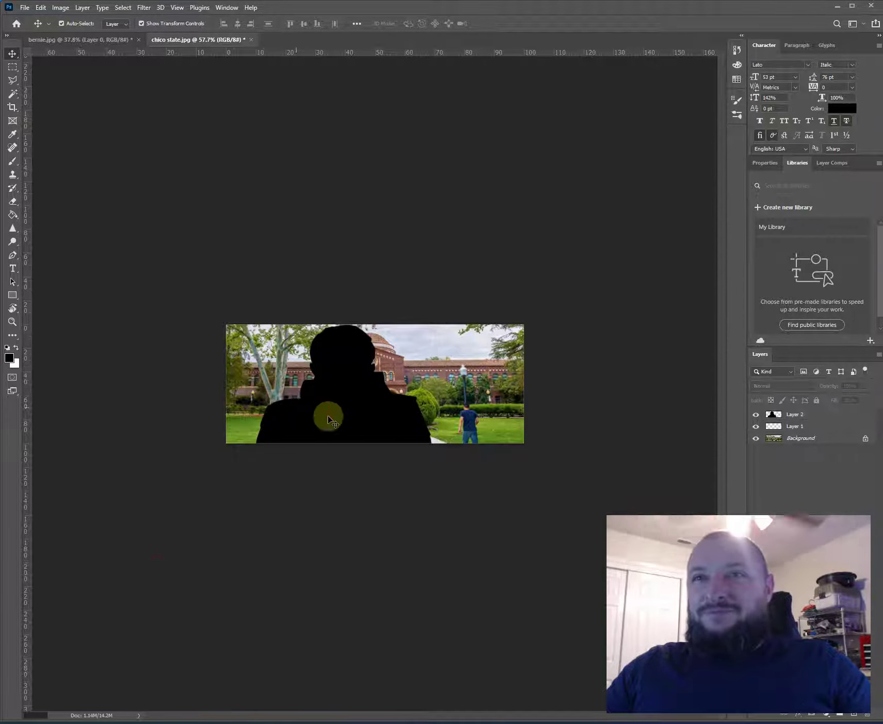
Scale the pasted silhouette proportionally to 7.86% and place it in the middle of the walkway, beside the two walking women.
key(ctrl+minus)
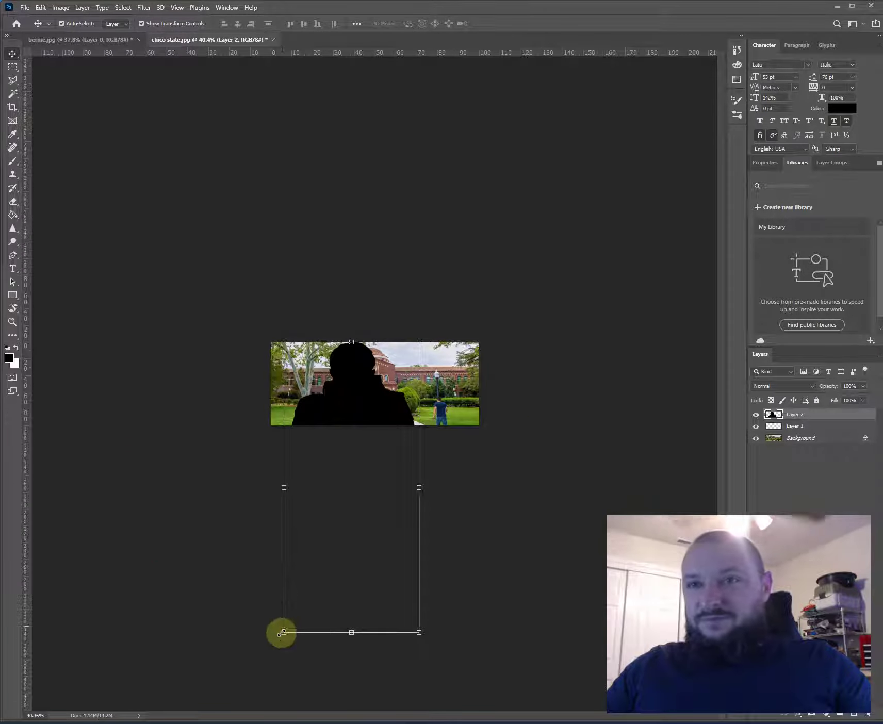
drag(281, 631, 345, 410)
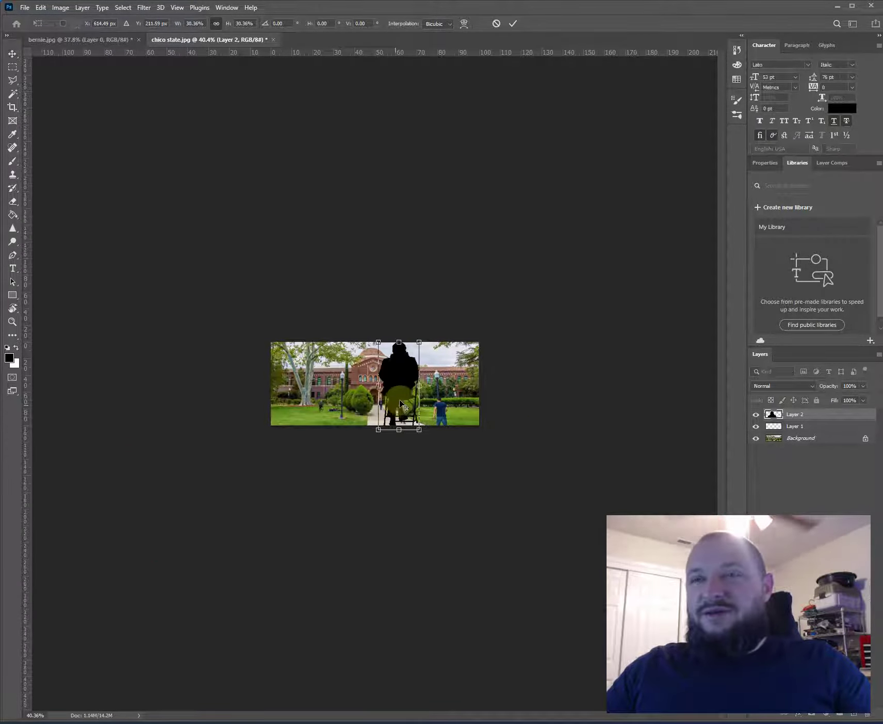
scroll(385, 385, up, 5)
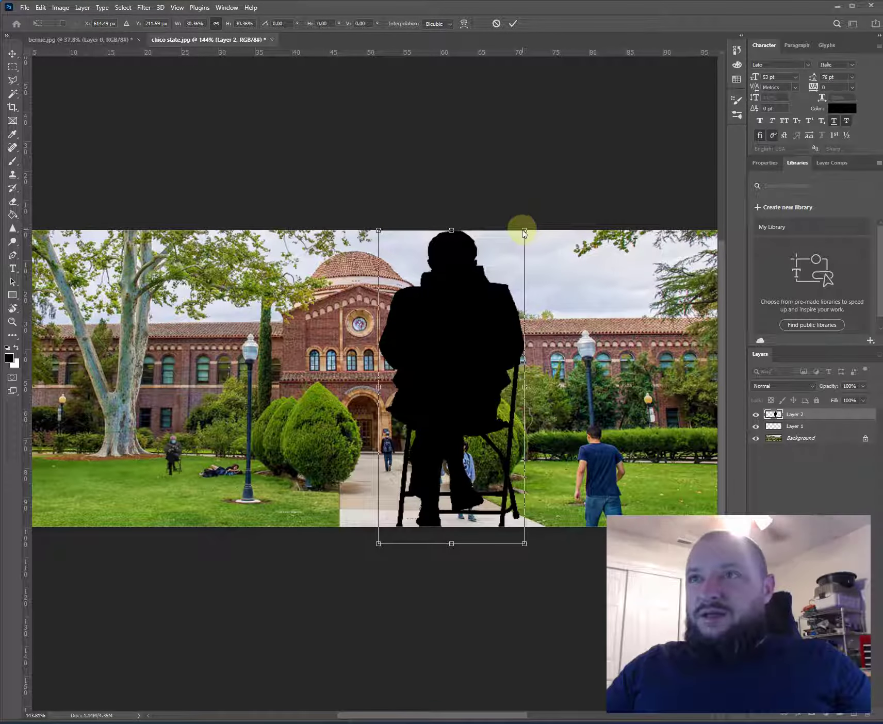
drag(376, 543, 443, 394)
drag(477, 338, 379, 446)
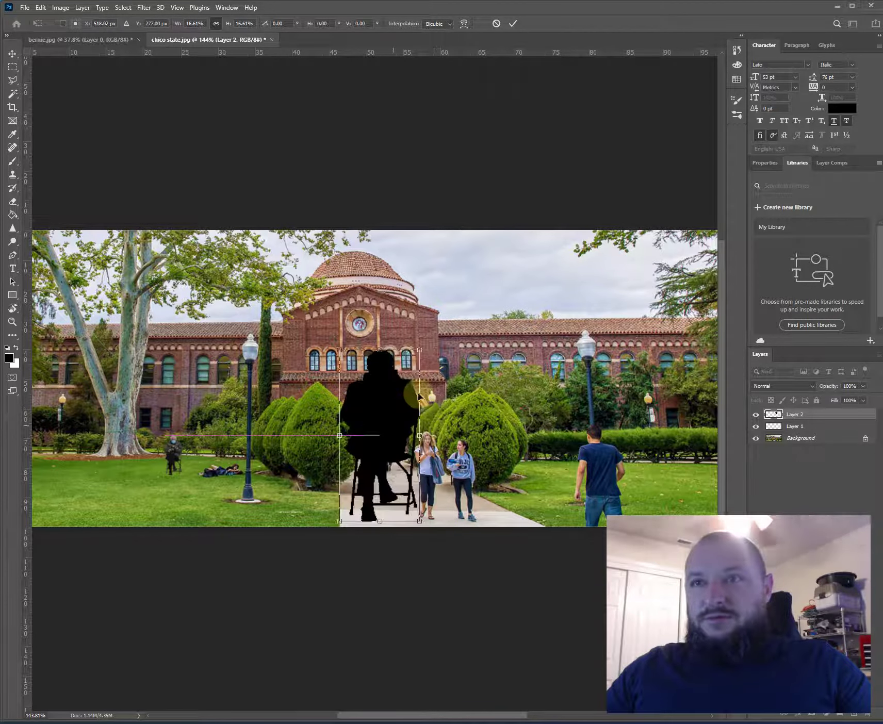
drag(419, 350, 408, 453)
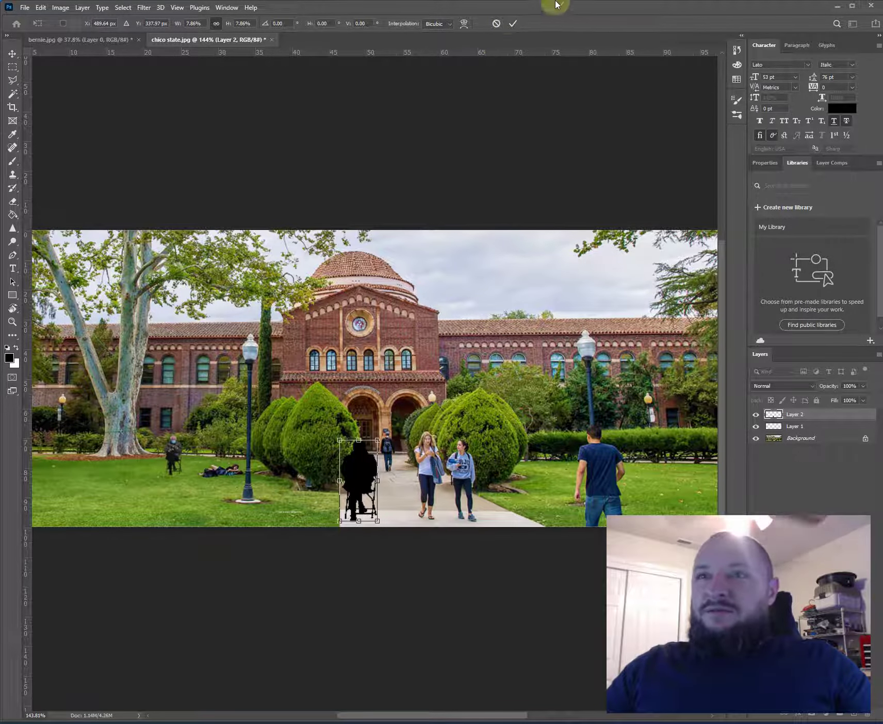
click(513, 23)
scroll(382, 552, up, 1)
scroll(382, 553, up, 3)
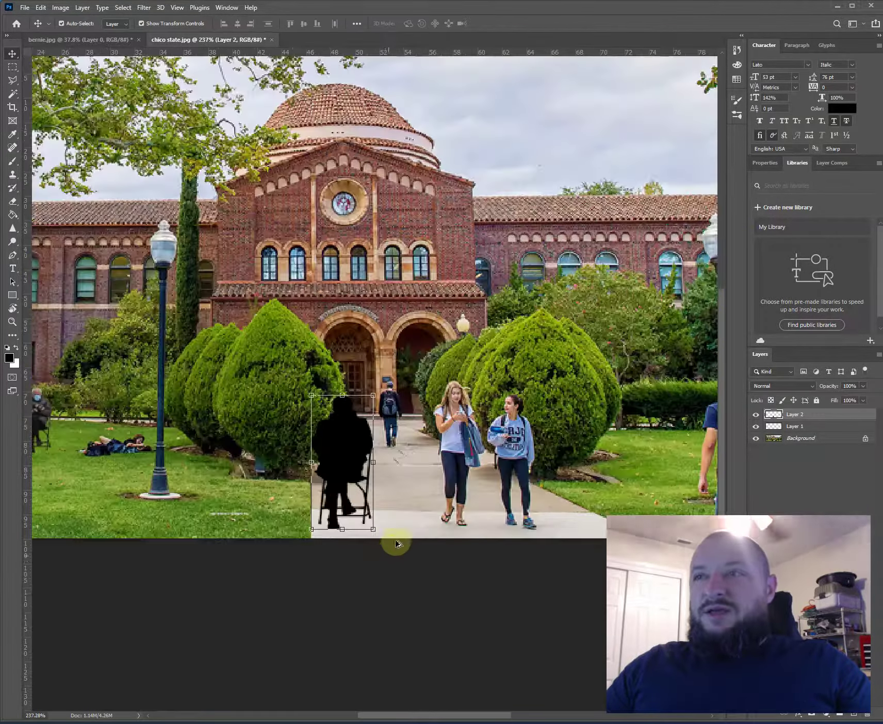
scroll(329, 406, up, 1)
drag(329, 408, 388, 404)
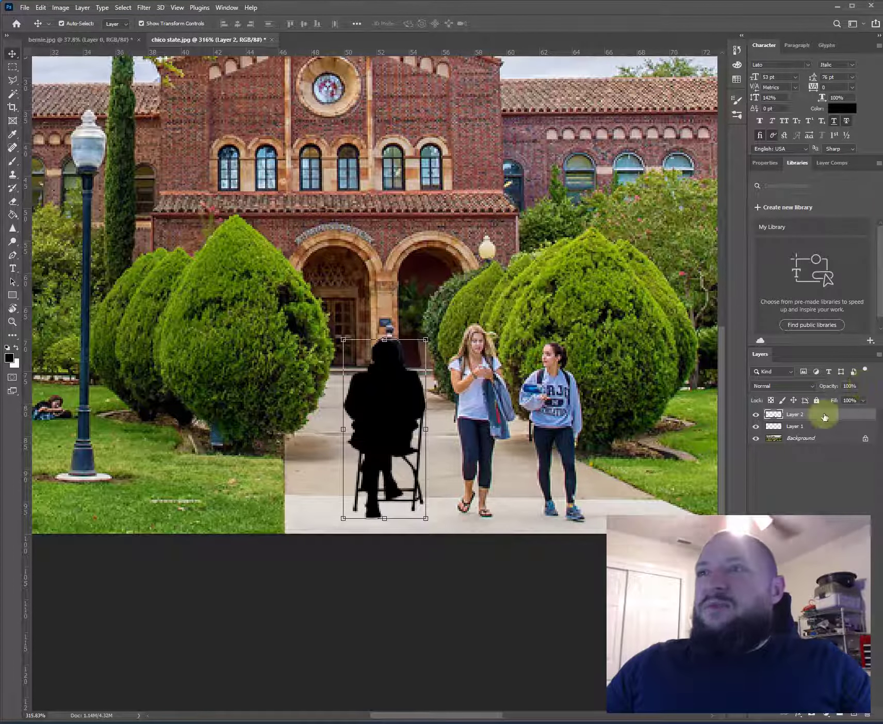
Lower Layer 2's opacity to 62% and move the silhouette over the large bush at the walkway's edge.
click(862, 386)
drag(870, 399, 838, 404)
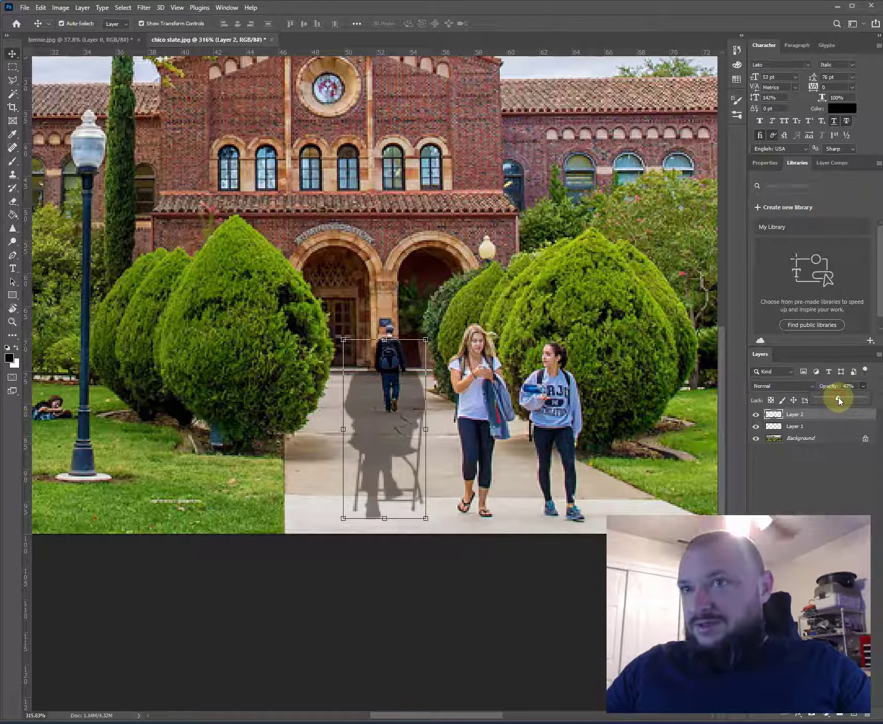
drag(371, 428, 338, 426)
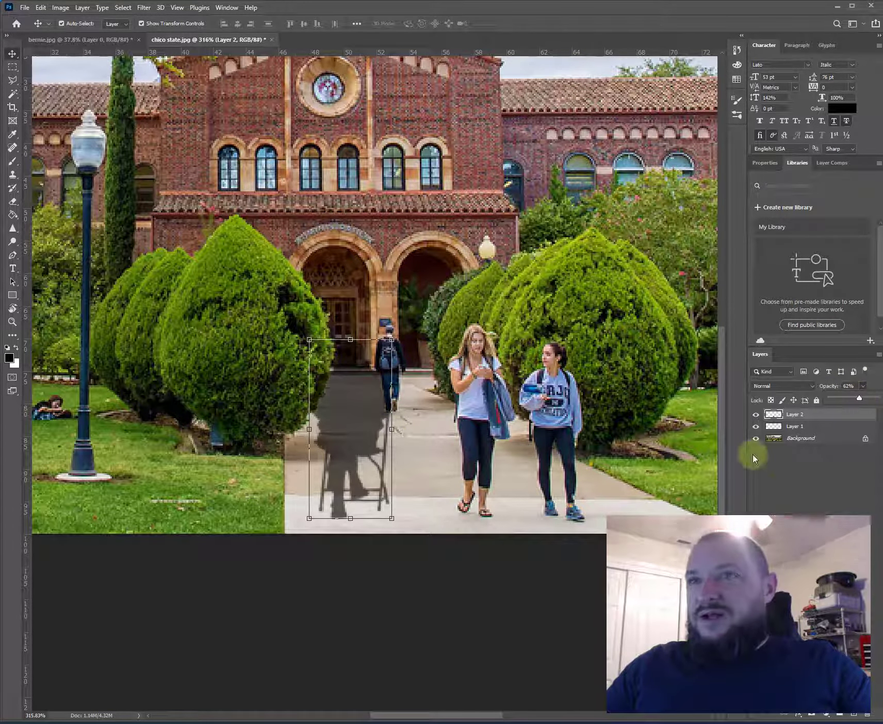
drag(343, 400, 288, 406)
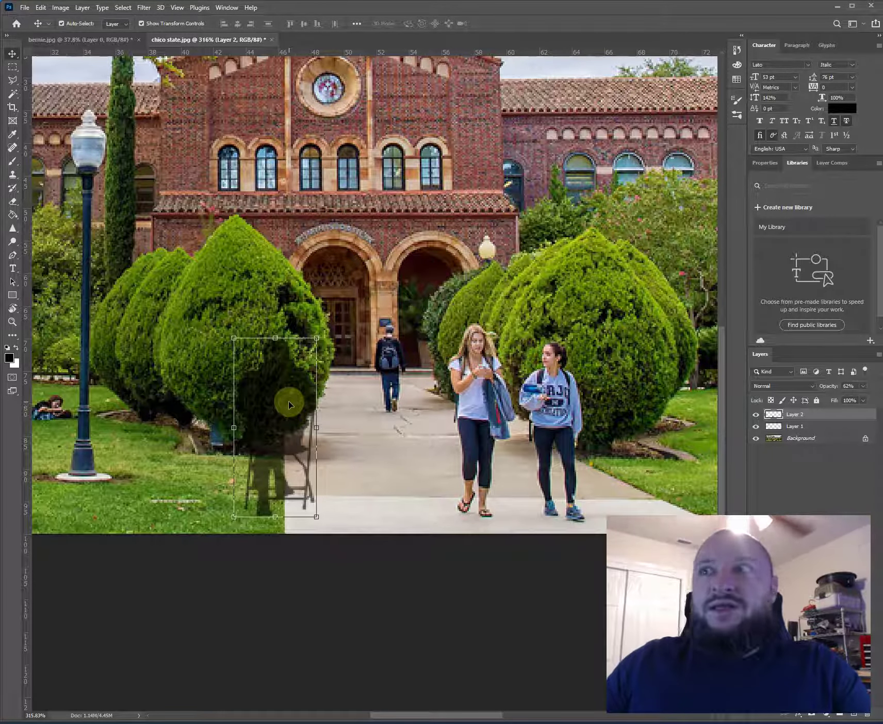
Preview the Dissolve blend mode on Layer 2, return it to Normal and restore the opacity to 100%.
drag(866, 392, 866, 401)
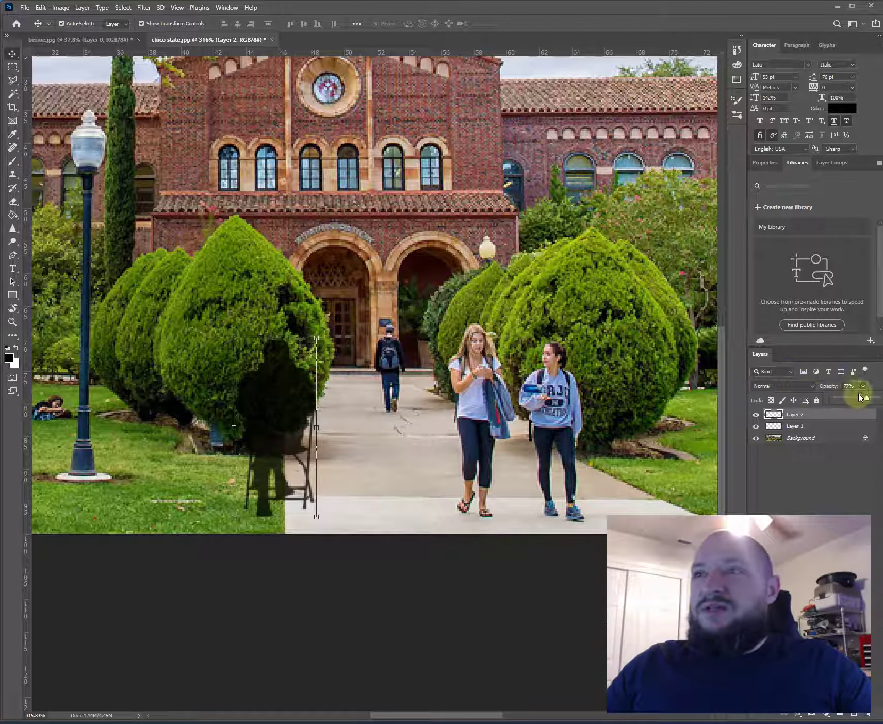
click(785, 389)
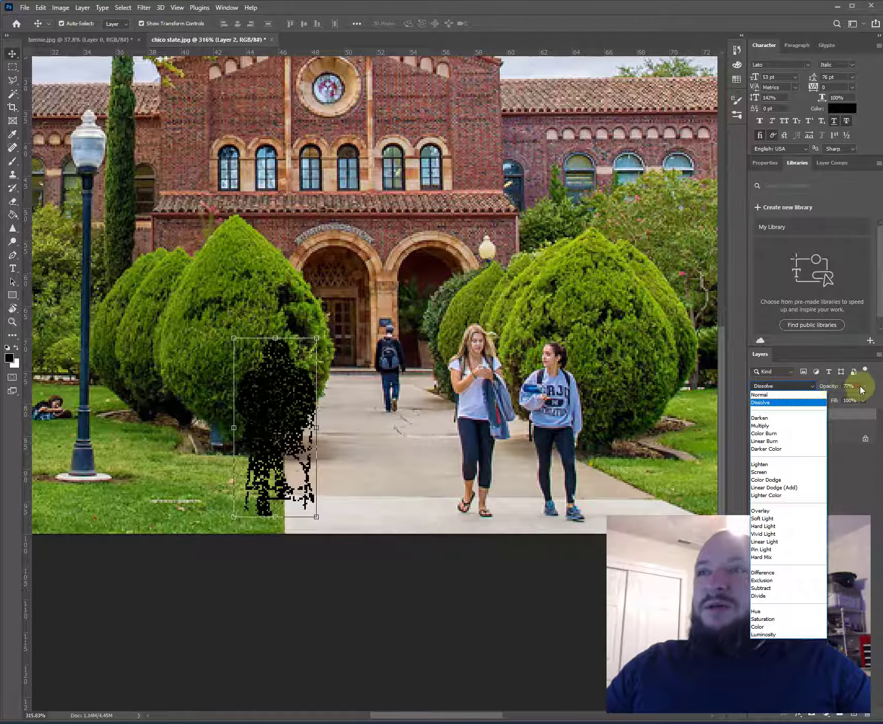
click(857, 396)
click(860, 385)
drag(863, 394, 877, 396)
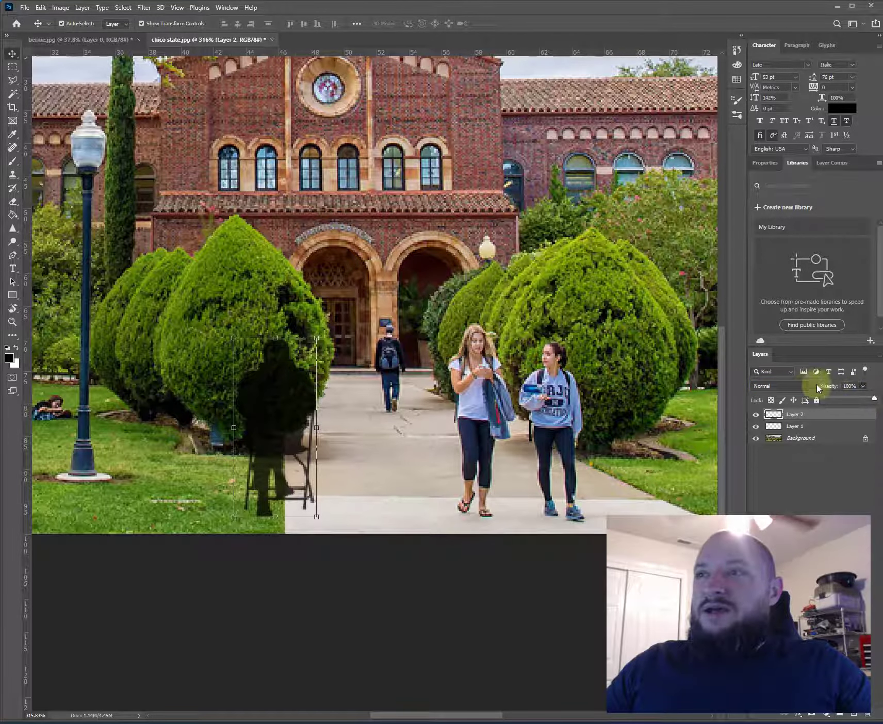
Try successive blend modes on Layer 2, including Darker Color, and set it to Soft Light.
click(808, 388)
click(783, 416)
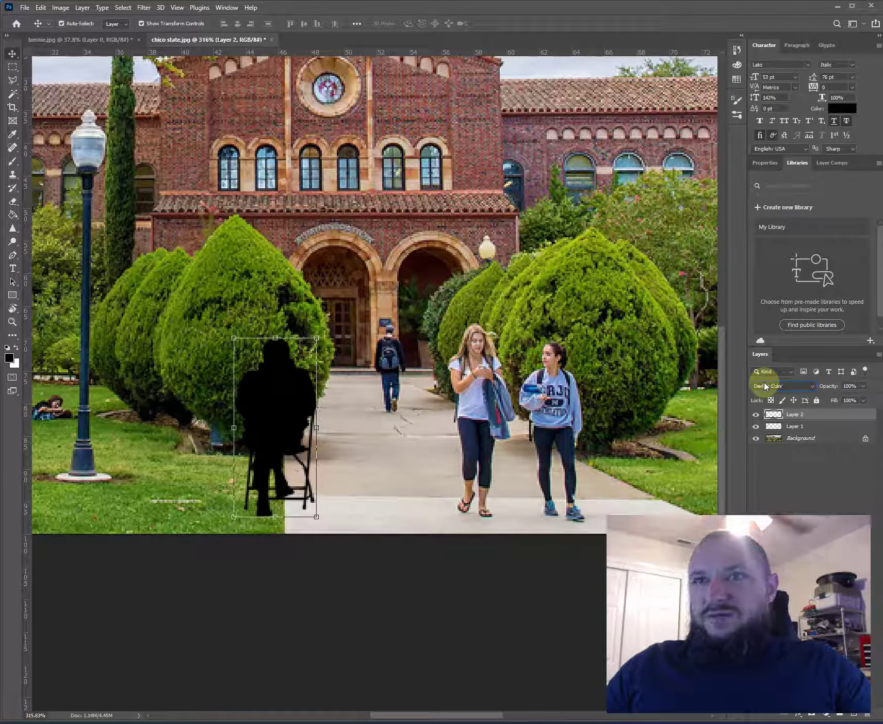
scroll(765, 386, down, 1)
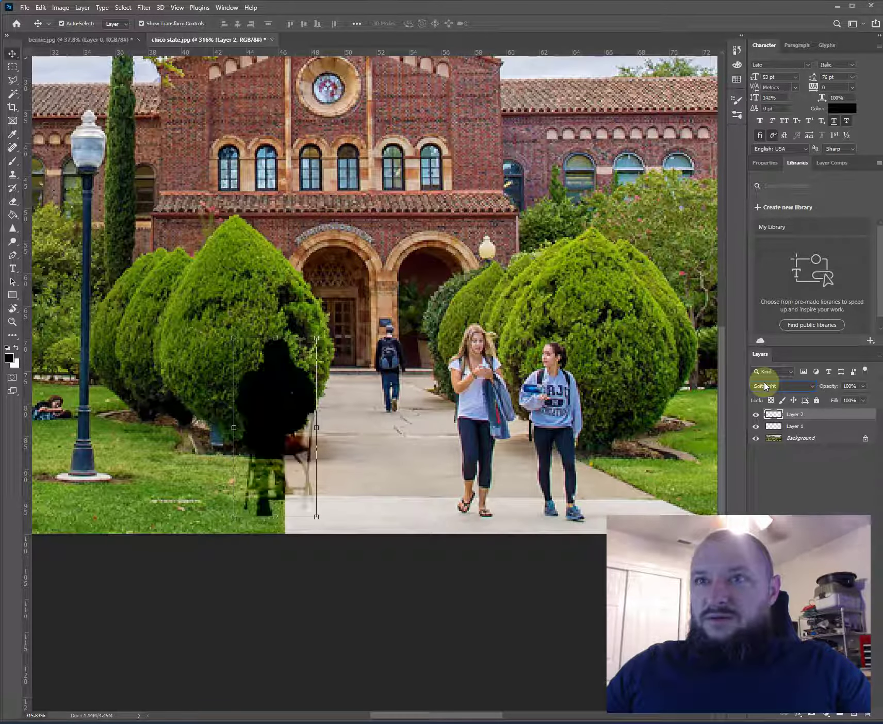
Try the silhouette on the walkway, place it on the lawn between the lamp post and the walkway, and deselect its layer.
drag(268, 391, 359, 388)
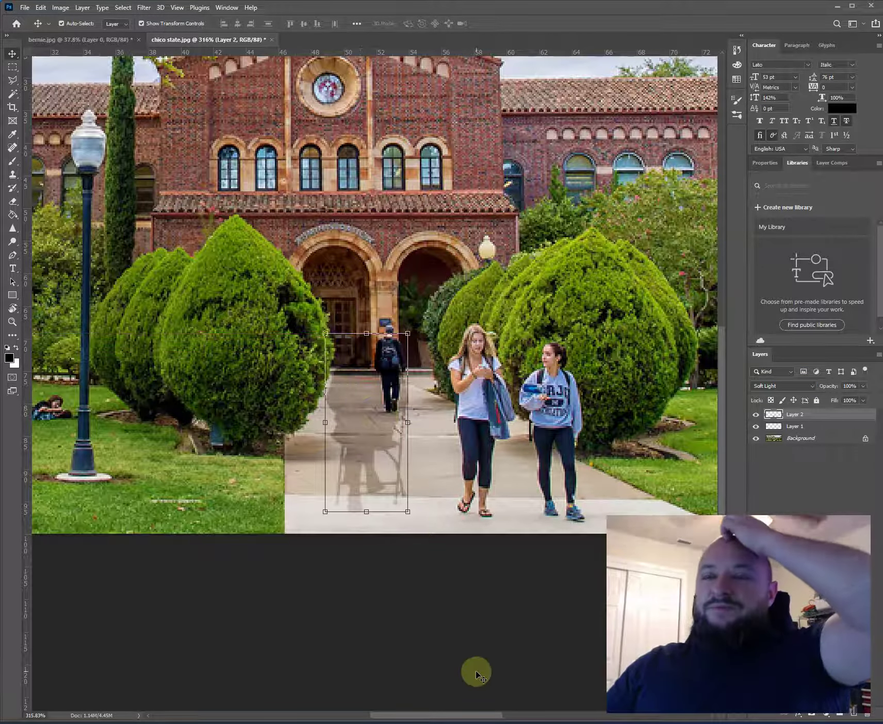
drag(369, 420, 188, 432)
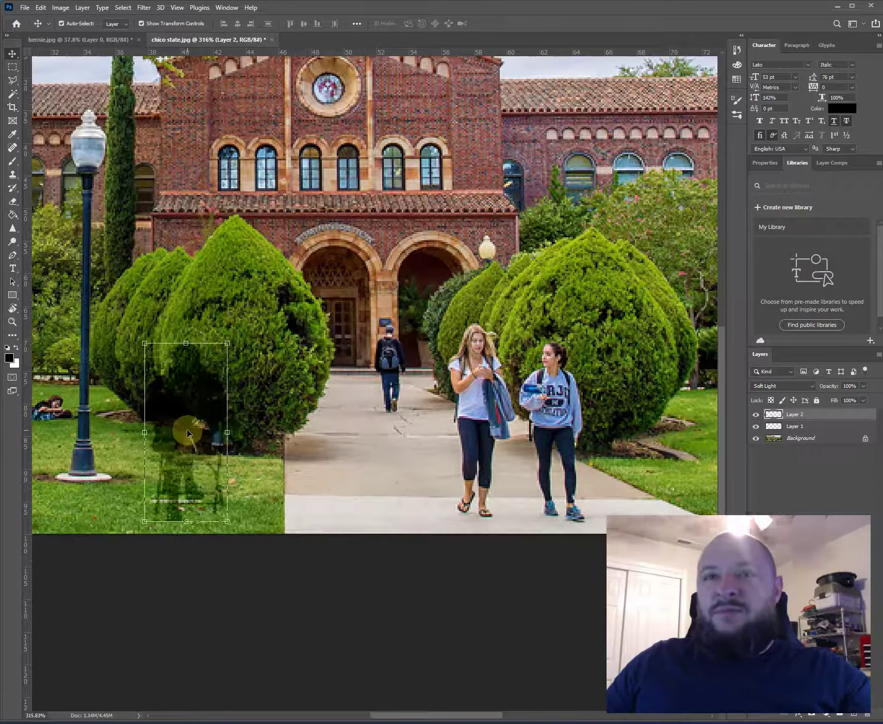
click(258, 472)
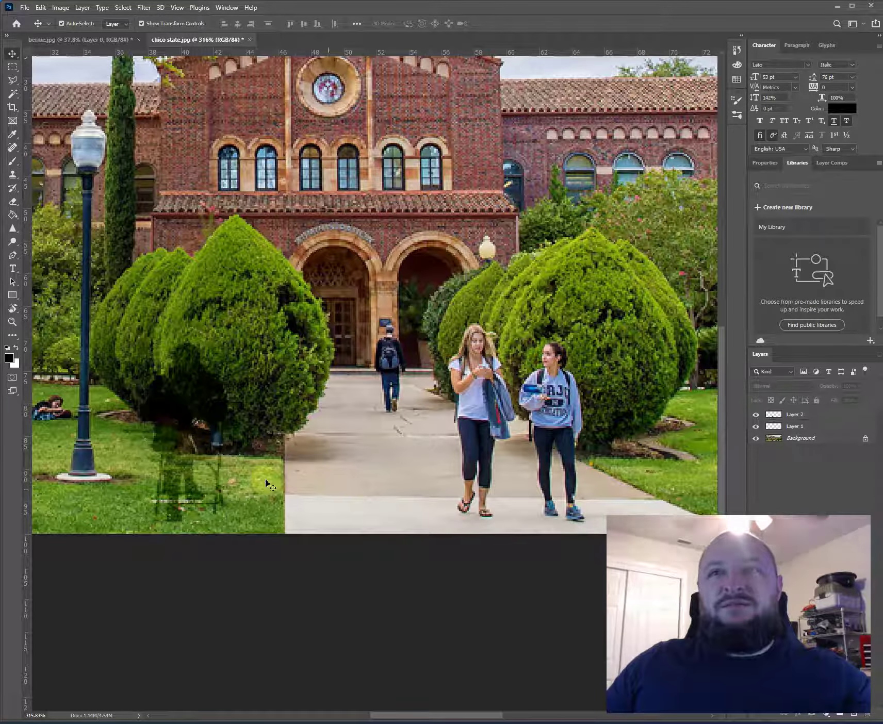
click(427, 578)
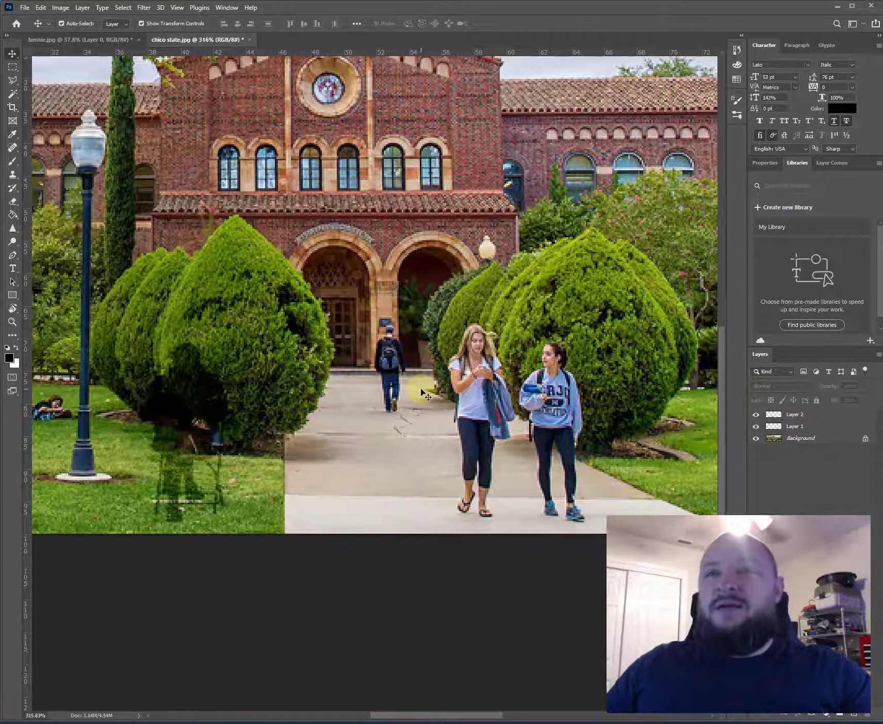
scroll(346, 552, down, 3)
scroll(357, 506, down, 3)
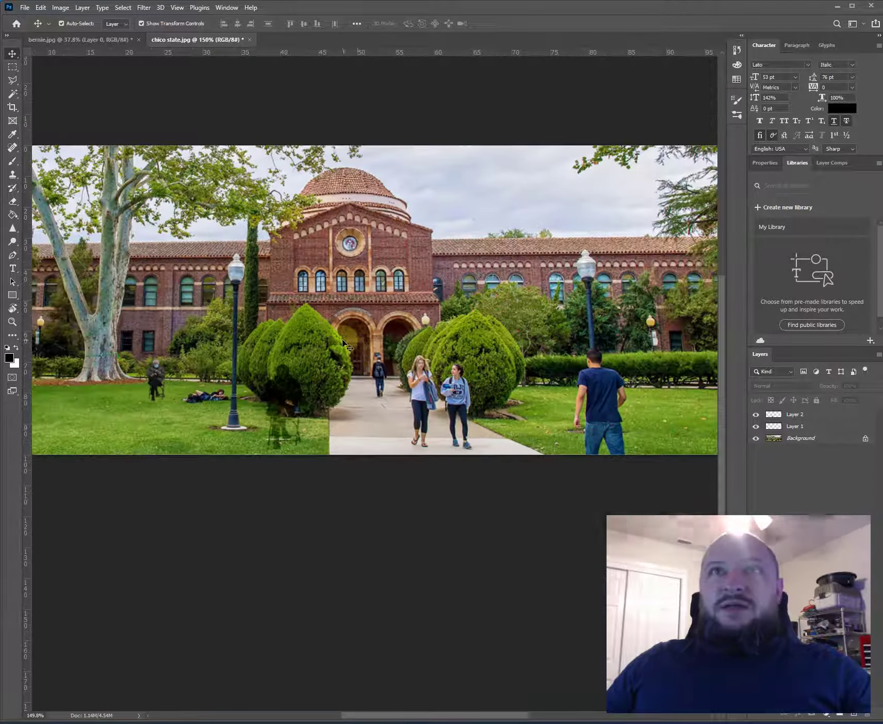